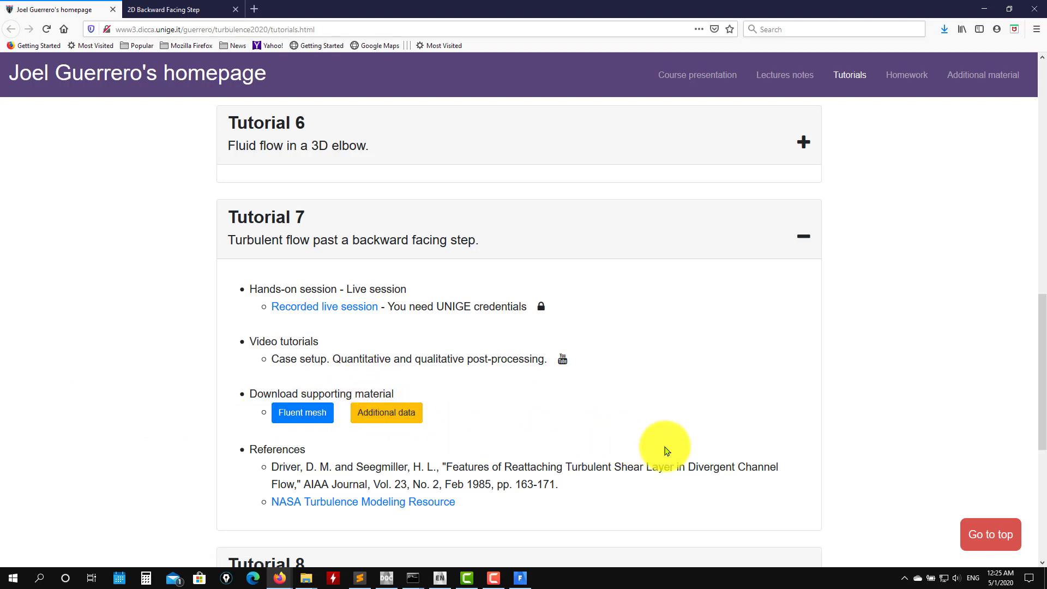
Step: Examine the NASA 2D Backward Facing Step page for the case description, boundary conditions and experimental profiles
{"action": "left_click", "coordinate": [174, 10]}
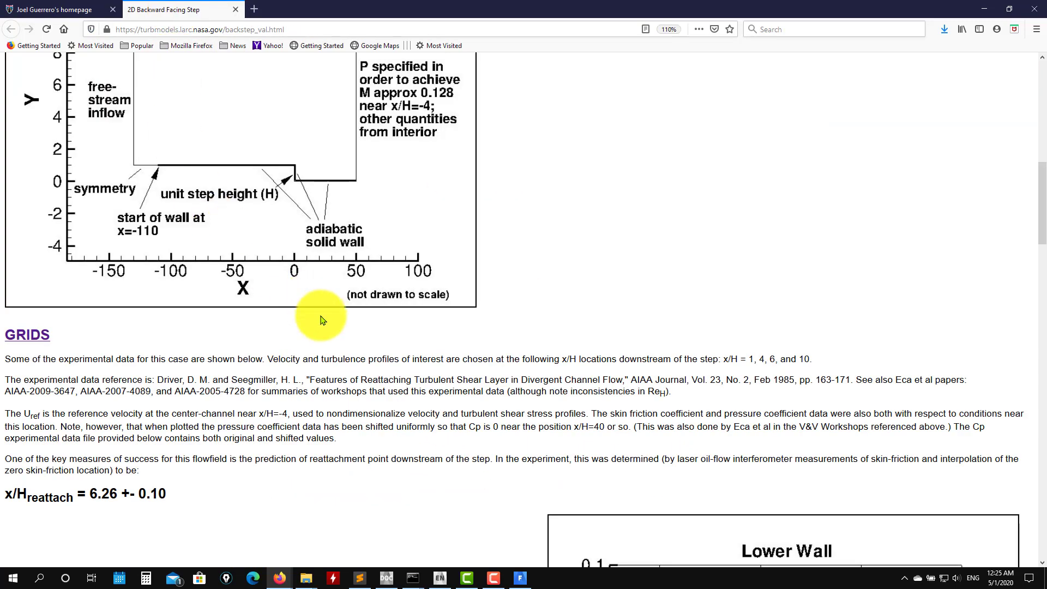
{"action": "scroll", "coordinate": [321, 316], "scroll_direction": "up", "scroll_amount": 6}
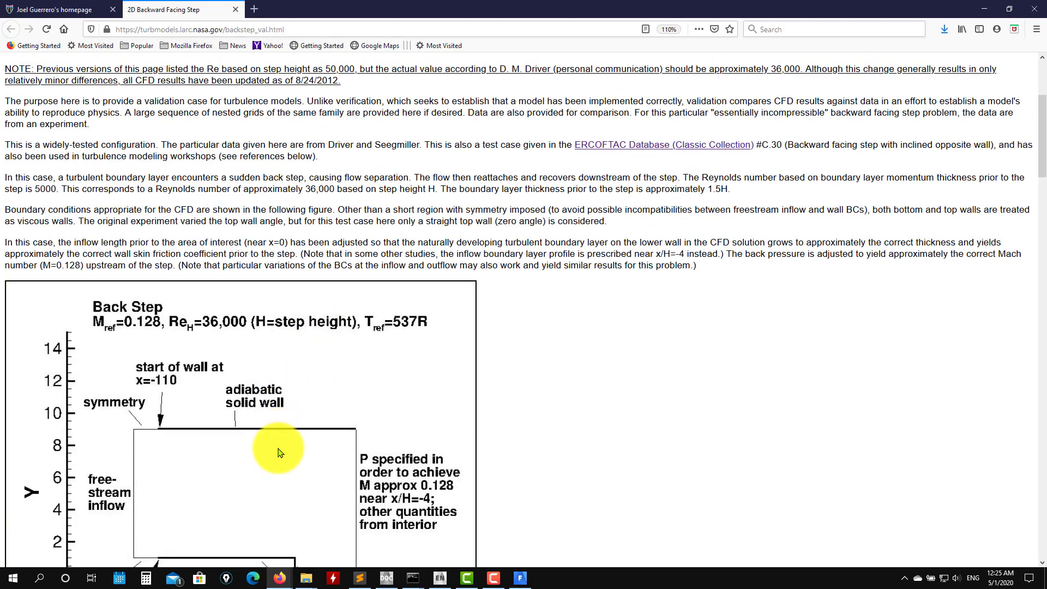
{"action": "left_click_drag", "start_coordinate": [1045, 143], "coordinate": [1040, 378]}
{"action": "scroll", "coordinate": [480, 338], "scroll_direction": "up", "scroll_amount": 12}
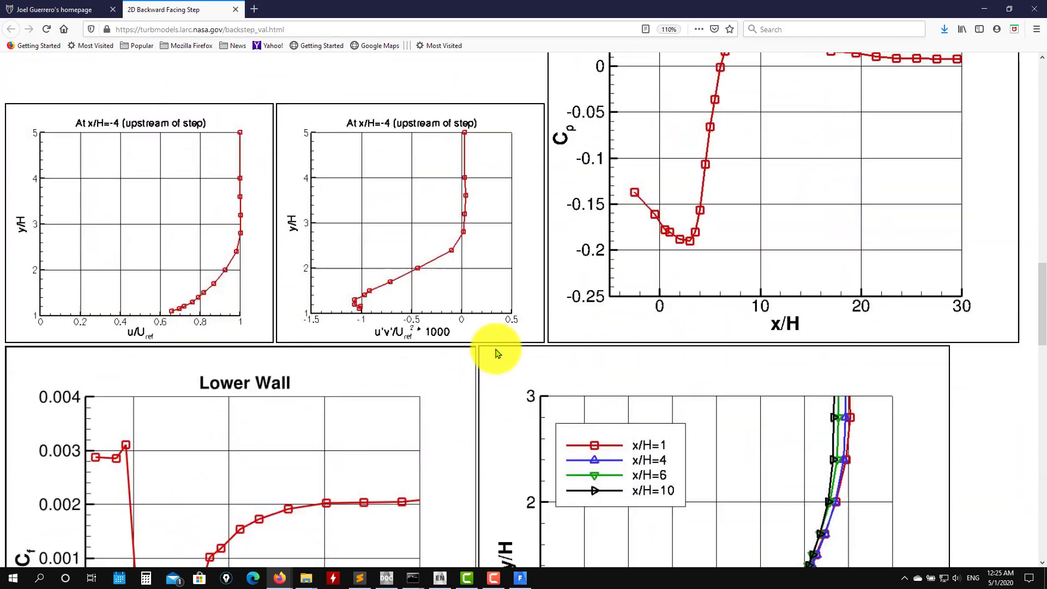
{"action": "scroll", "coordinate": [480, 273], "scroll_direction": "up", "scroll_amount": 9}
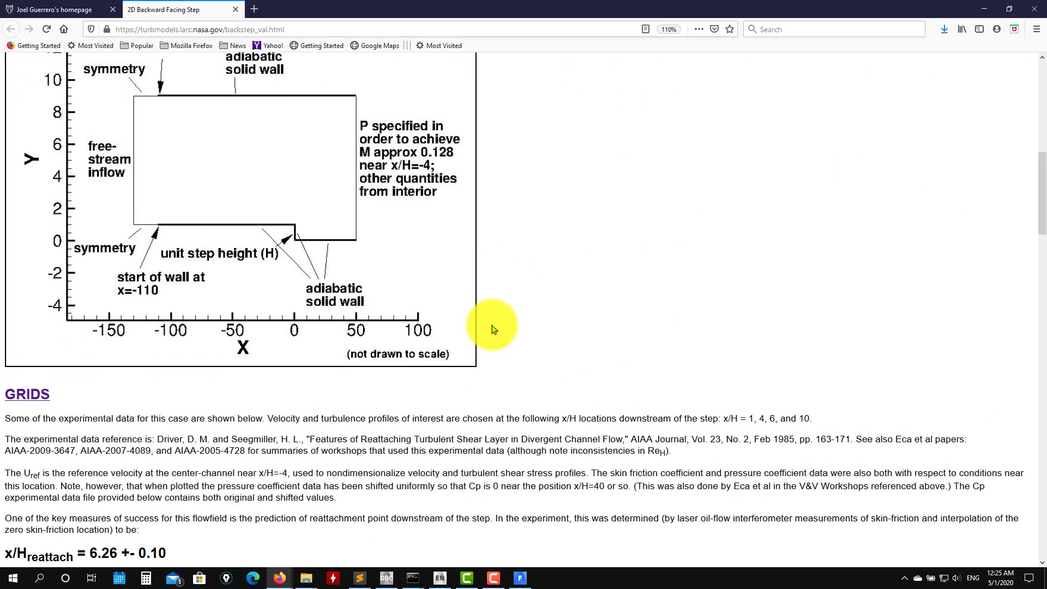
{"action": "scroll", "coordinate": [519, 358], "scroll_direction": "up", "scroll_amount": 5}
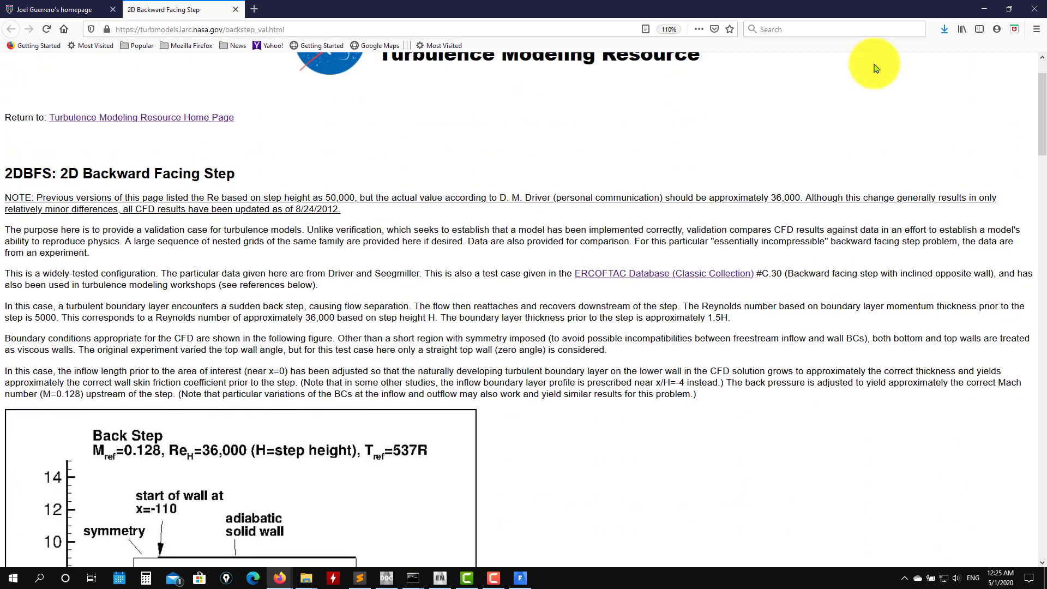
{"action": "left_click", "coordinate": [979, 17]}
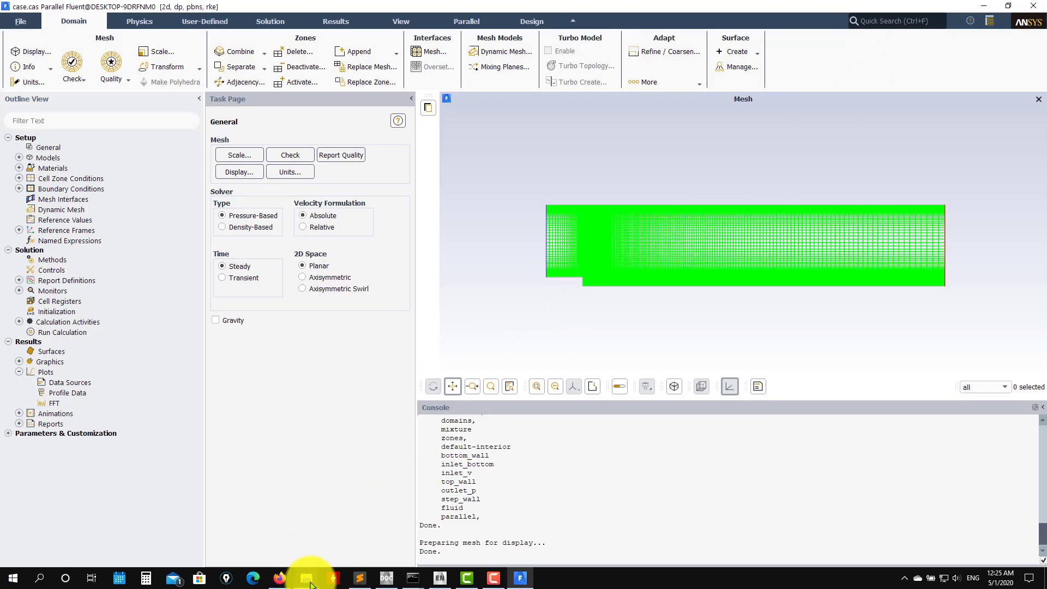
Step: Look through the case files in the tut7_backward_step folder, including cf_data.xy and the profile files
{"action": "mouse_move", "coordinate": [310, 584]}
{"action": "left_click", "coordinate": [424, 532]}
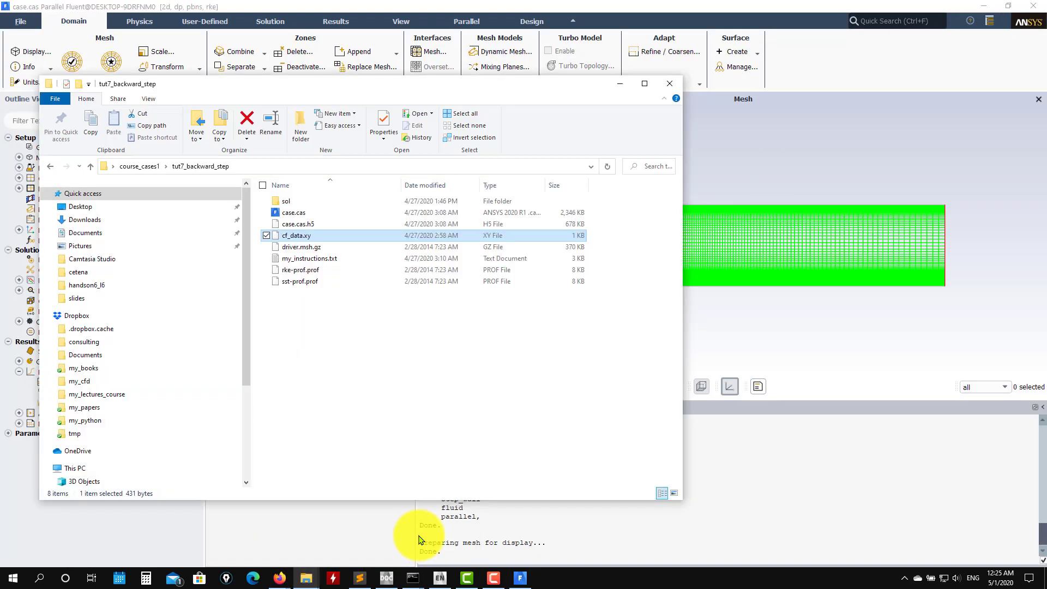
{"action": "left_click", "coordinate": [305, 235]}
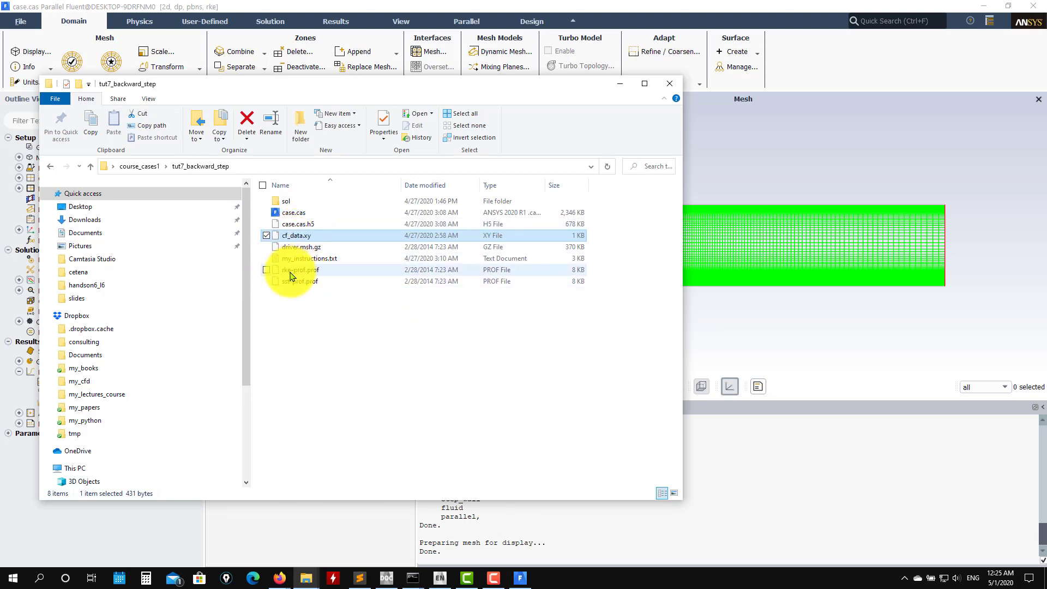
{"action": "left_click_drag", "start_coordinate": [515, 101], "coordinate": [353, 98]}
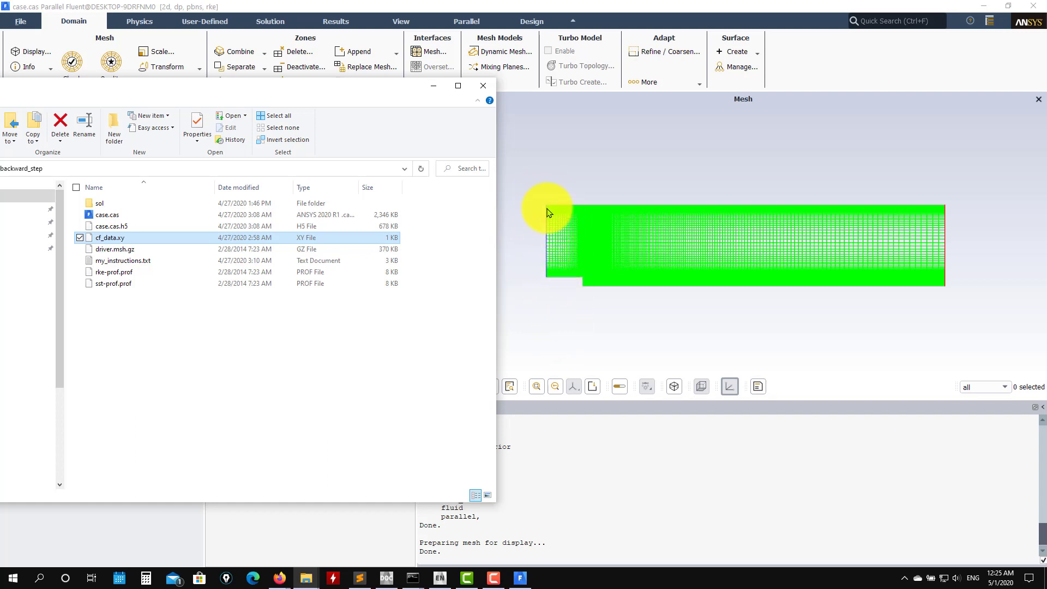
{"action": "left_click_drag", "start_coordinate": [371, 99], "coordinate": [644, 118]}
{"action": "left_click", "coordinate": [646, 106]}
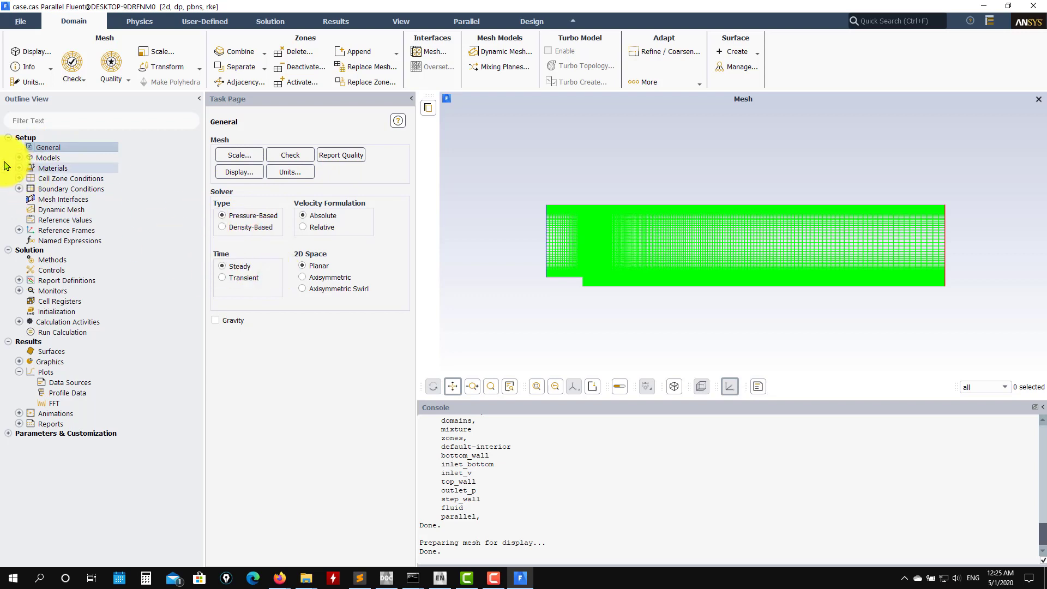
Step: Review the viscous model's turbulence and near-wall treatment settings, and inspect the mesh close to the wall
{"action": "left_click", "coordinate": [21, 159]}
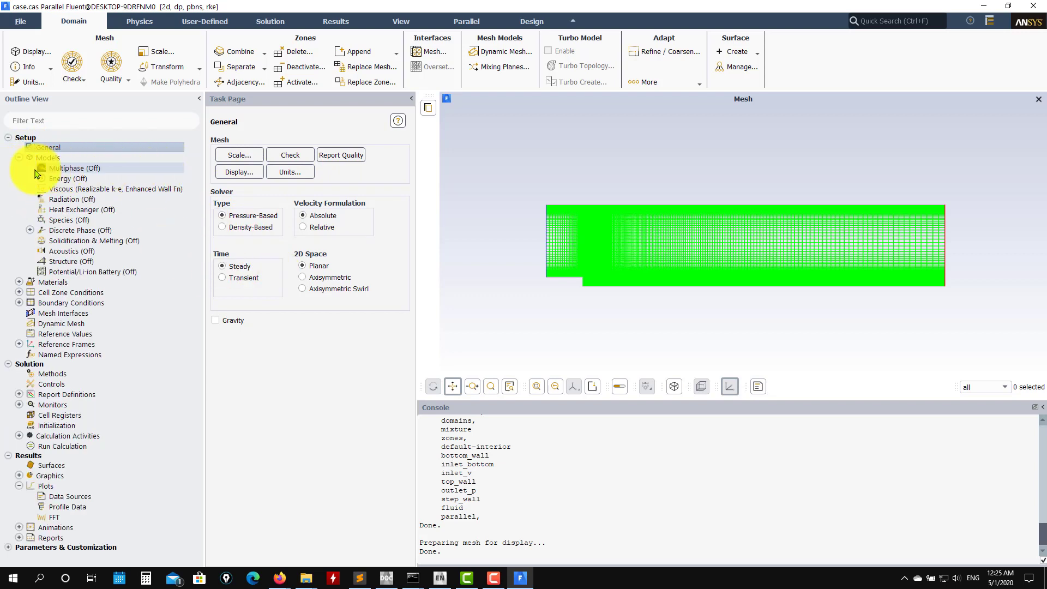
{"action": "double_click", "coordinate": [61, 191]}
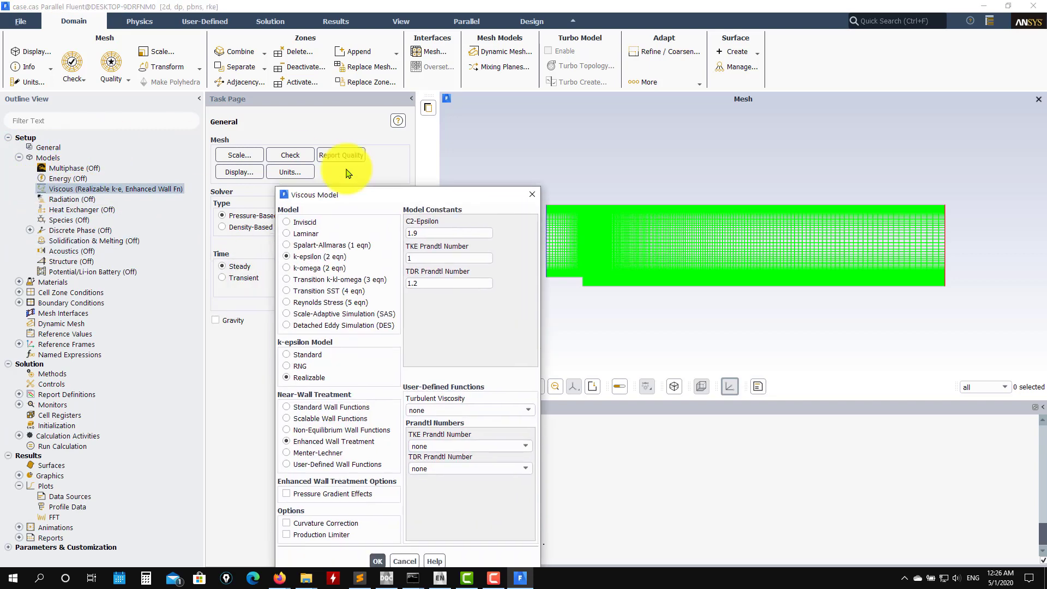
{"action": "left_click_drag", "start_coordinate": [313, 190], "coordinate": [303, 145]}
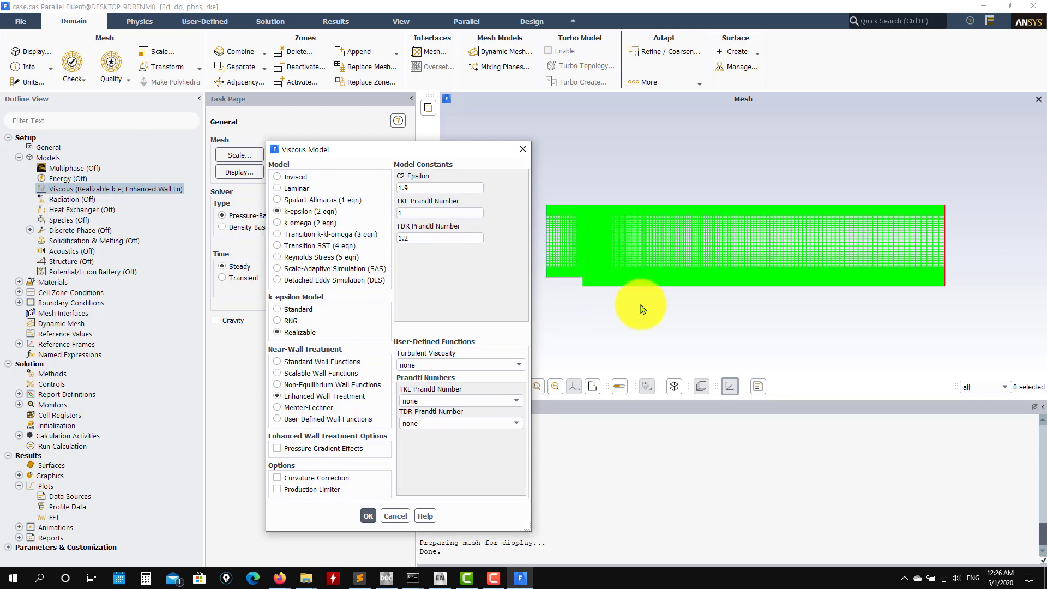
{"action": "scroll", "coordinate": [650, 275], "scroll_direction": "up", "scroll_amount": 3}
{"action": "scroll", "coordinate": [651, 275], "scroll_direction": "up", "scroll_amount": 5}
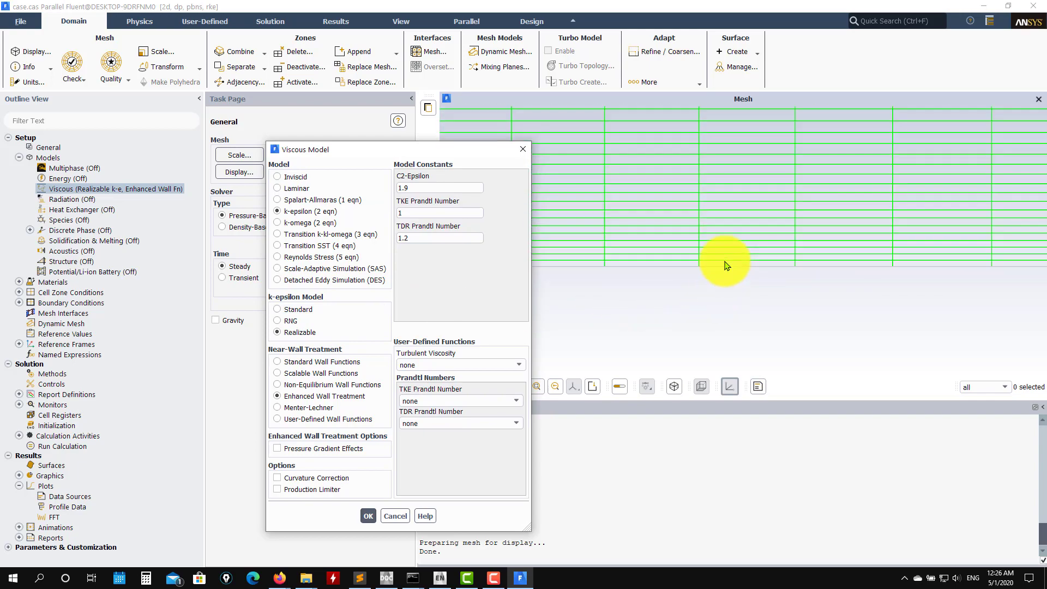
{"action": "scroll", "coordinate": [692, 286], "scroll_direction": "down", "scroll_amount": 8}
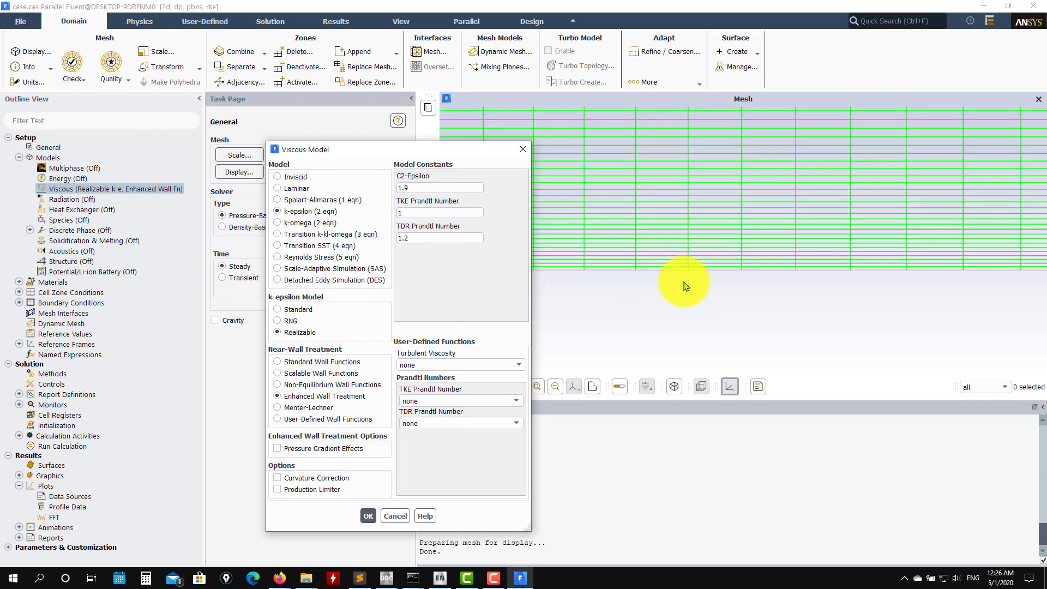
{"action": "scroll", "coordinate": [689, 290], "scroll_direction": "down", "scroll_amount": 3}
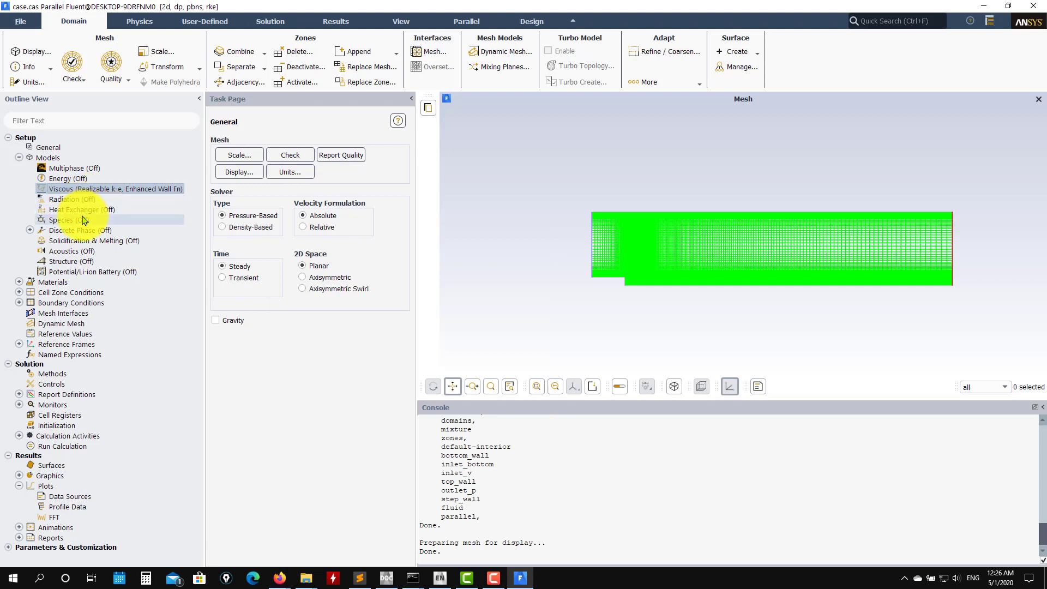
Step: Review the density and viscosity of the fluid material air
{"action": "left_click", "coordinate": [18, 282]}
{"action": "left_click", "coordinate": [30, 292]}
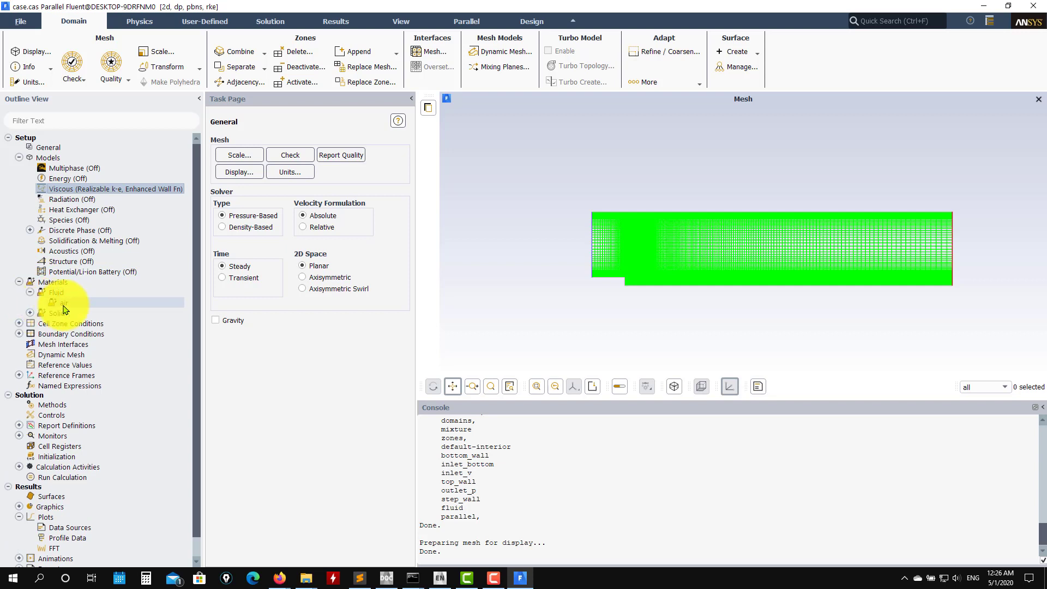
{"action": "double_click", "coordinate": [63, 303]}
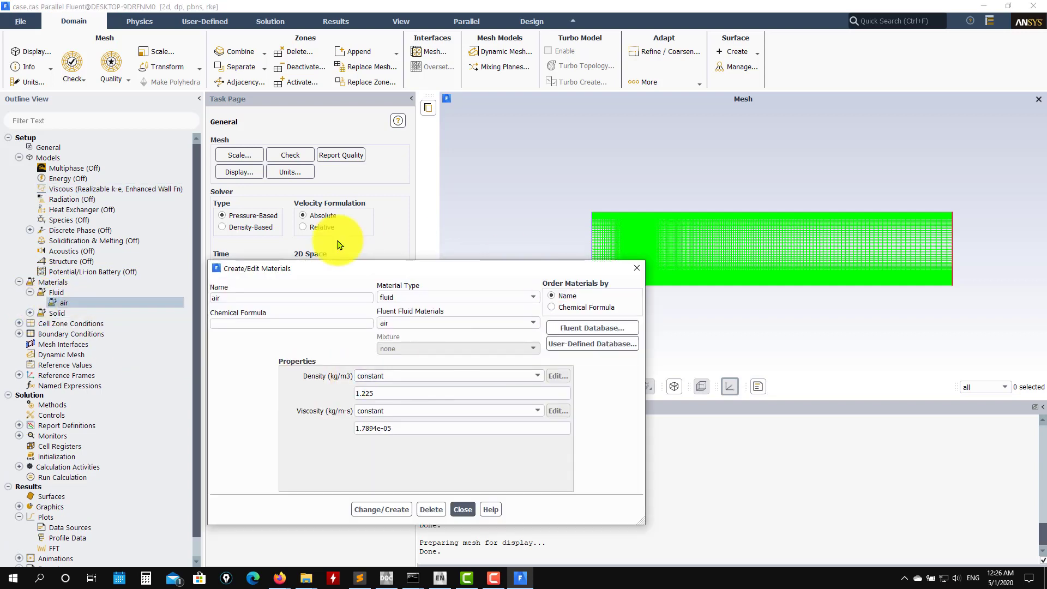
{"action": "left_click", "coordinate": [465, 509]}
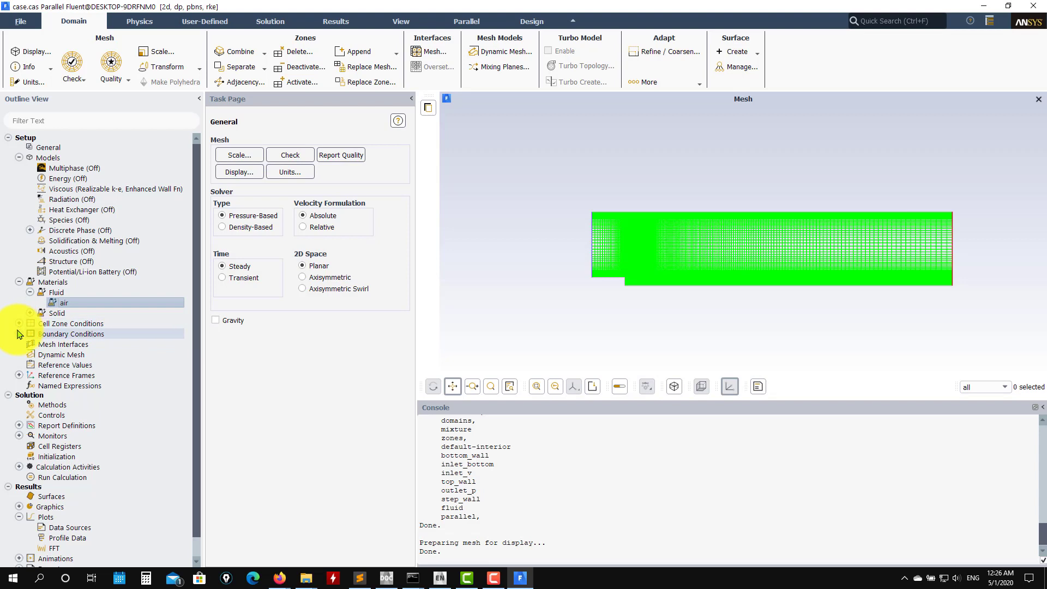
Step: Check which material is assigned to the fluid cell zone
{"action": "left_click", "coordinate": [19, 323]}
{"action": "left_click", "coordinate": [30, 334]}
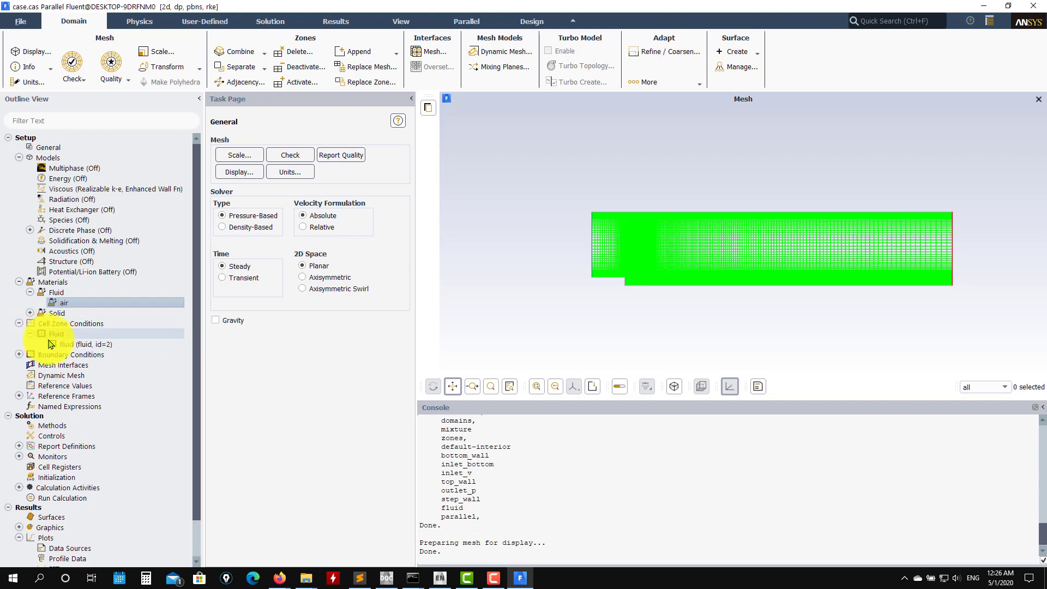
{"action": "left_click", "coordinate": [65, 345]}
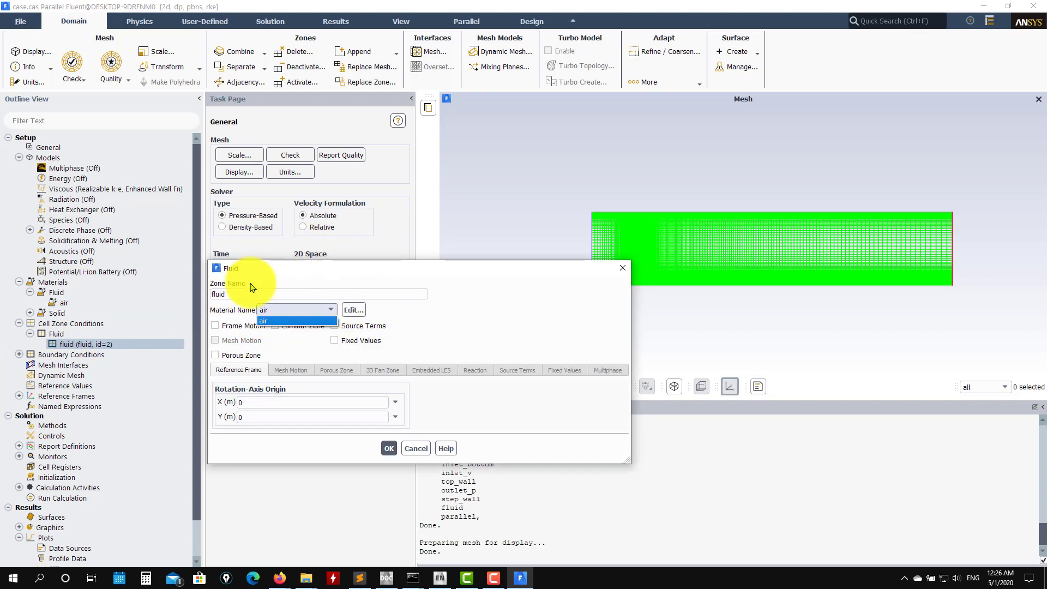
{"action": "left_click", "coordinate": [469, 303]}
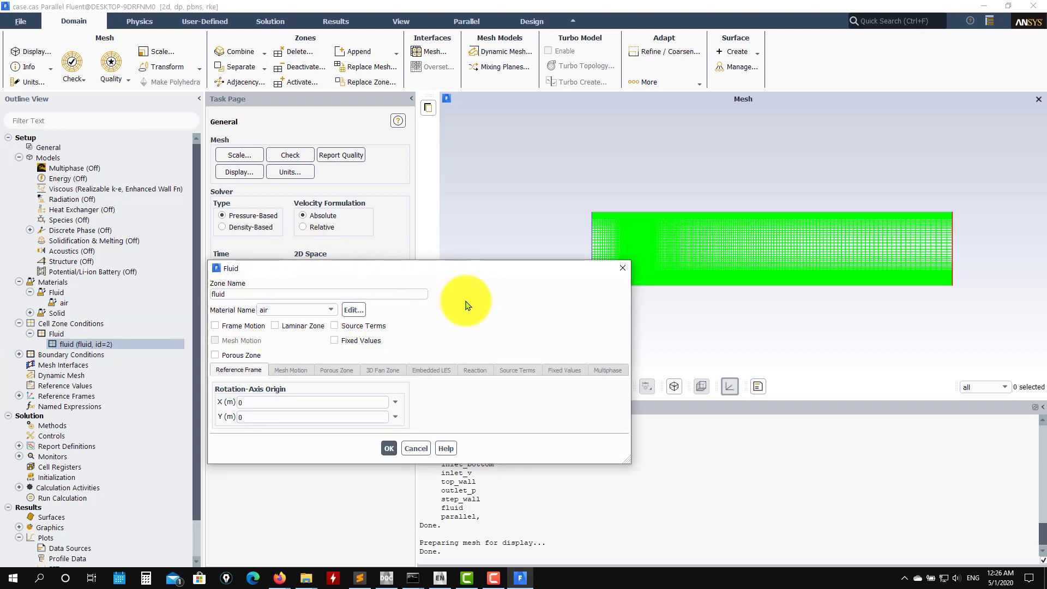
{"action": "left_click", "coordinate": [388, 448]}
Step: Review the velocity and turbulence settings of the inlet_v velocity inlet boundary condition
{"action": "left_click", "coordinate": [18, 355]}
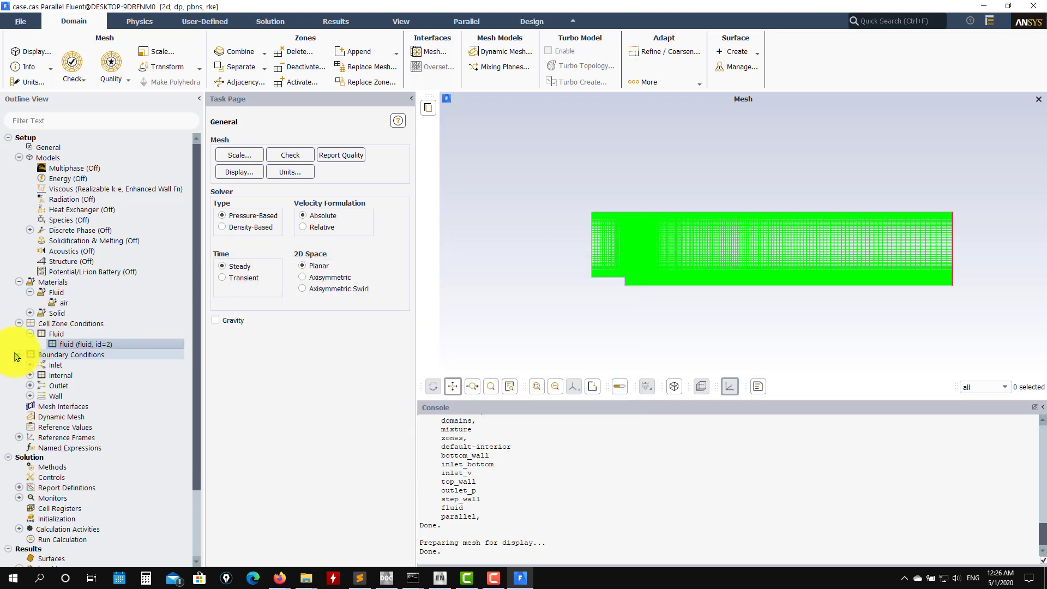
{"action": "double_click", "coordinate": [70, 355]}
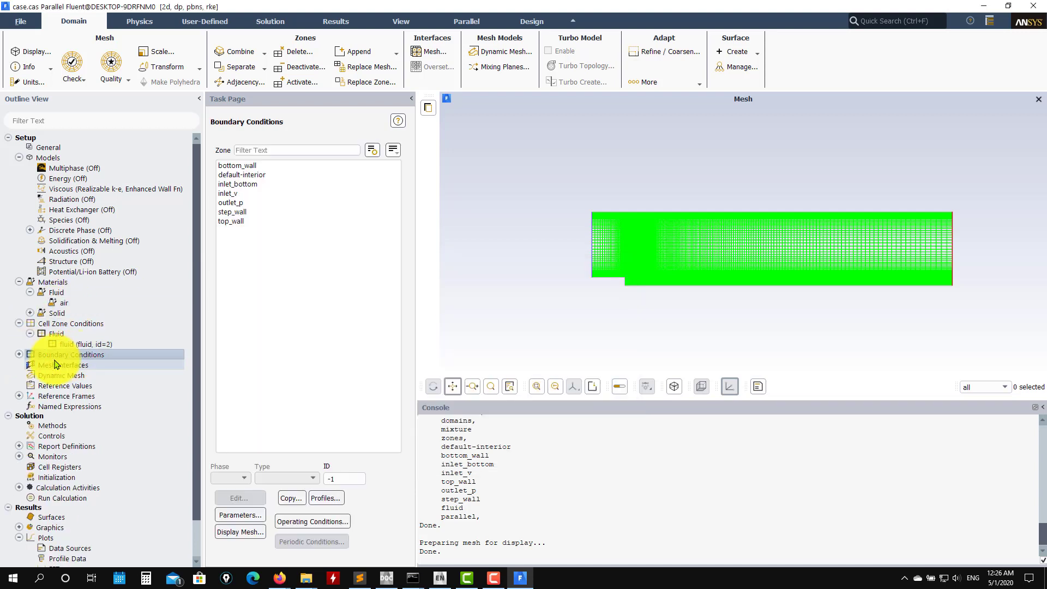
{"action": "left_click", "coordinate": [19, 355]}
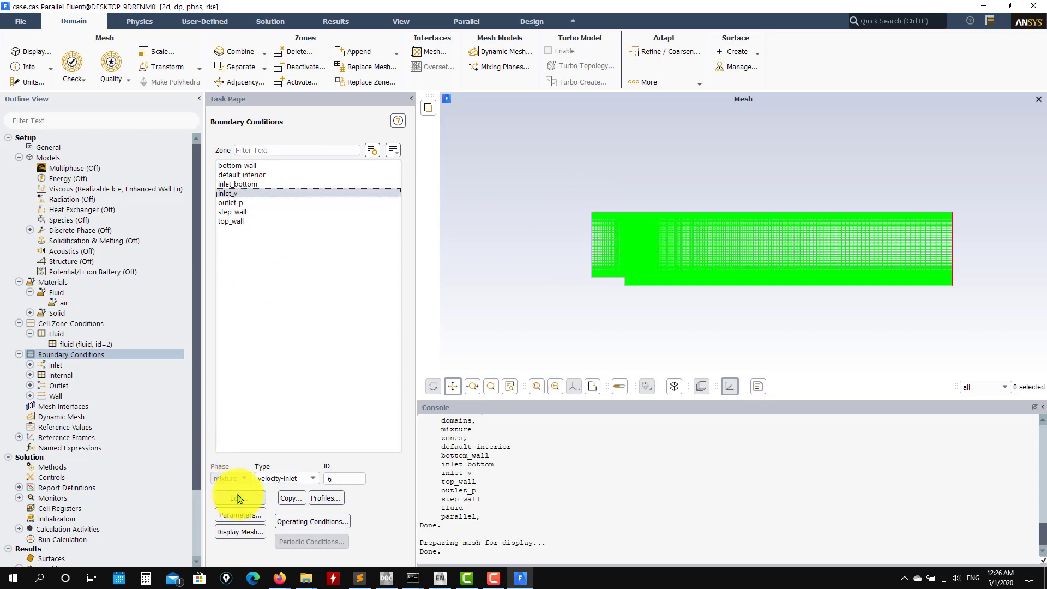
{"action": "left_click", "coordinate": [245, 491]}
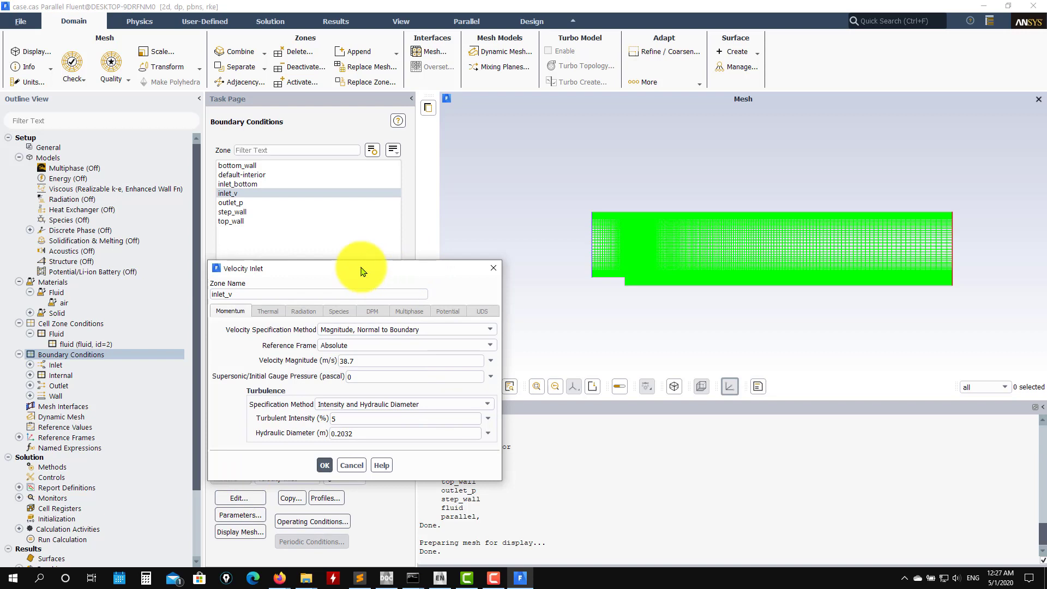
{"action": "left_click_drag", "start_coordinate": [349, 268], "coordinate": [309, 141]}
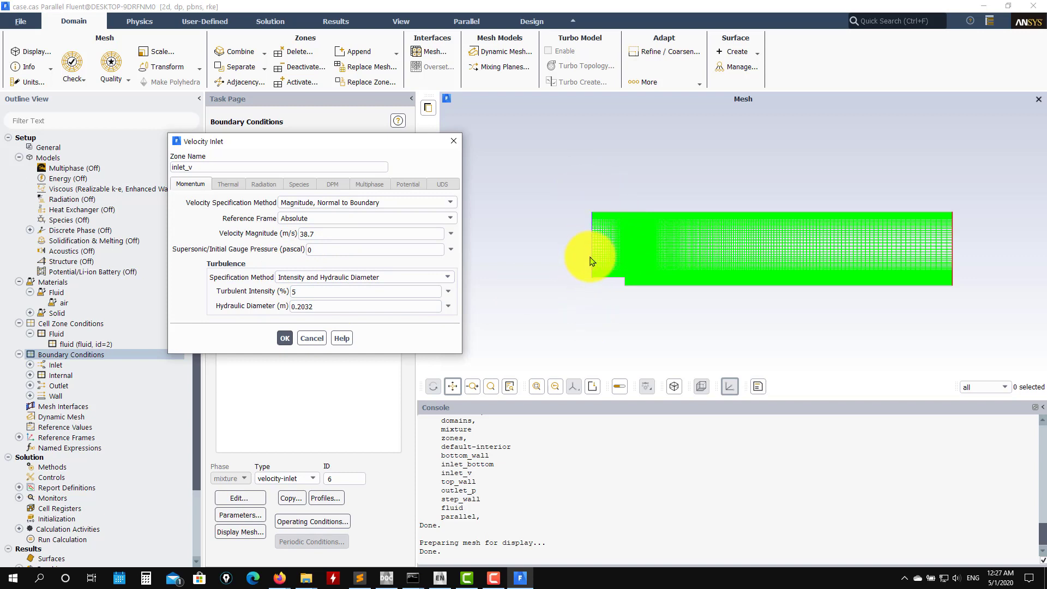
{"action": "left_click", "coordinate": [451, 282]}
{"action": "left_click", "coordinate": [352, 149]}
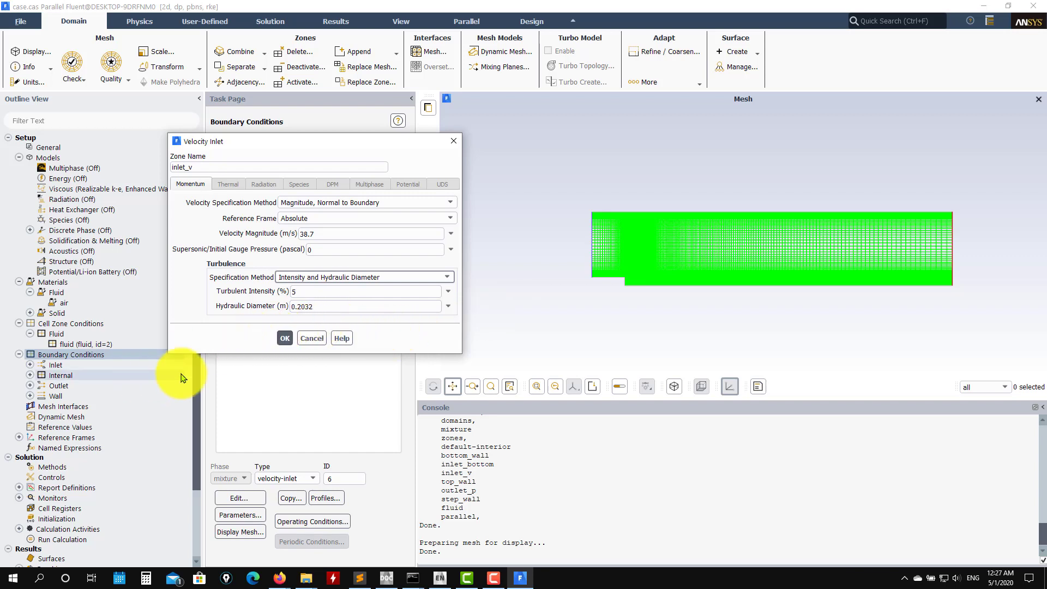
{"action": "left_click", "coordinate": [283, 339]}
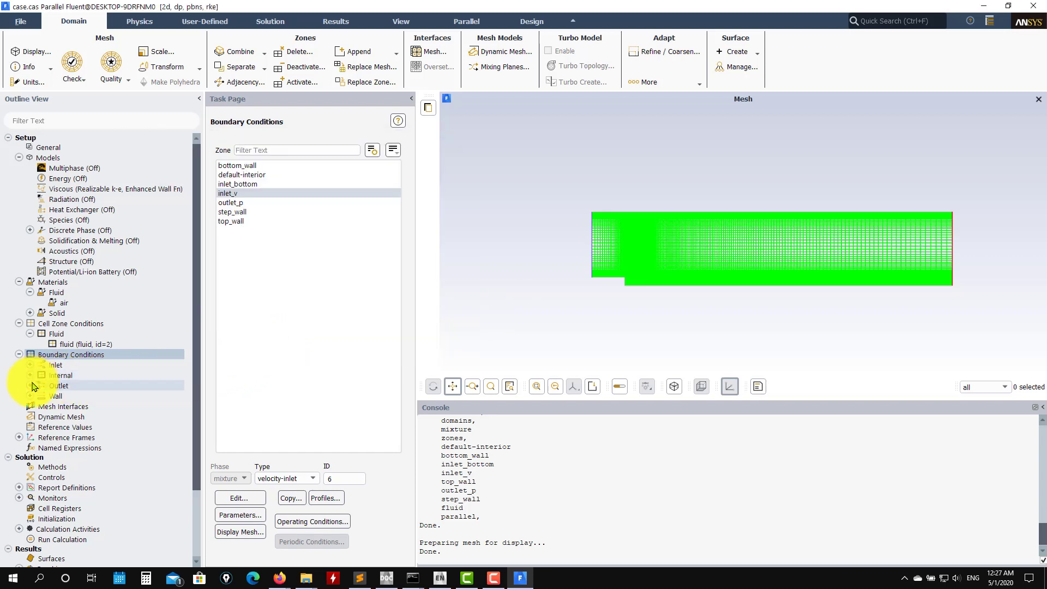
Step: Review the pressure and backflow turbulence settings of the outlet_p pressure outlet
{"action": "left_click", "coordinate": [30, 386]}
{"action": "left_click", "coordinate": [89, 397]}
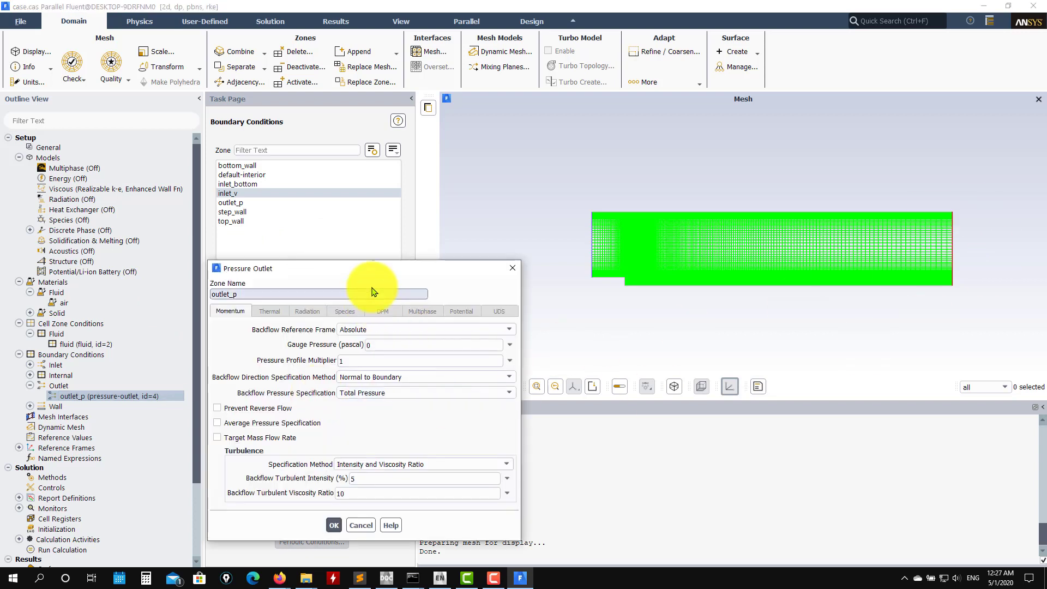
{"action": "left_click_drag", "start_coordinate": [382, 270], "coordinate": [410, 120]}
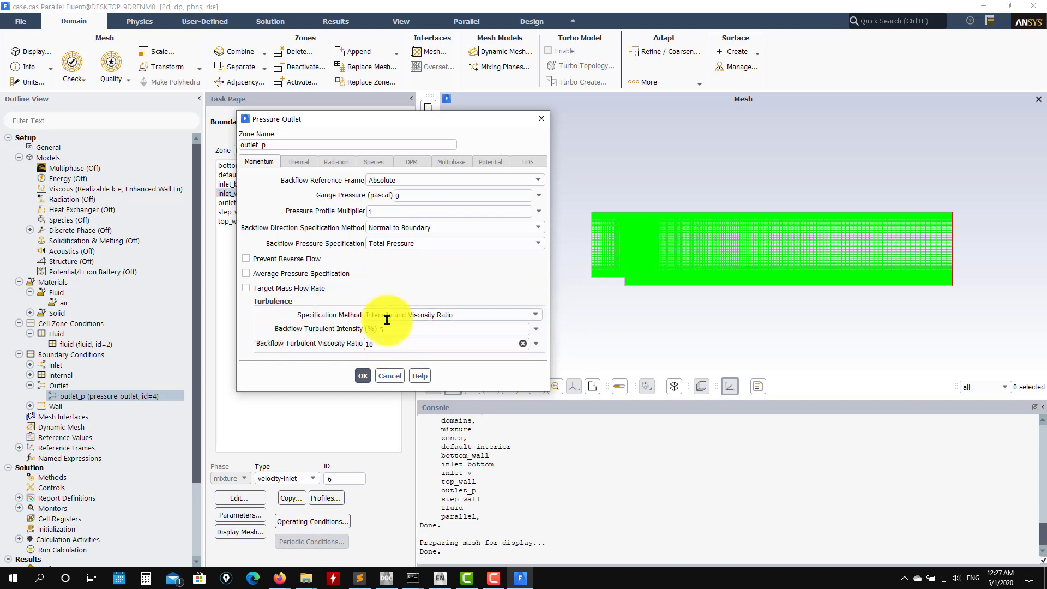
{"action": "left_click", "coordinate": [363, 376]}
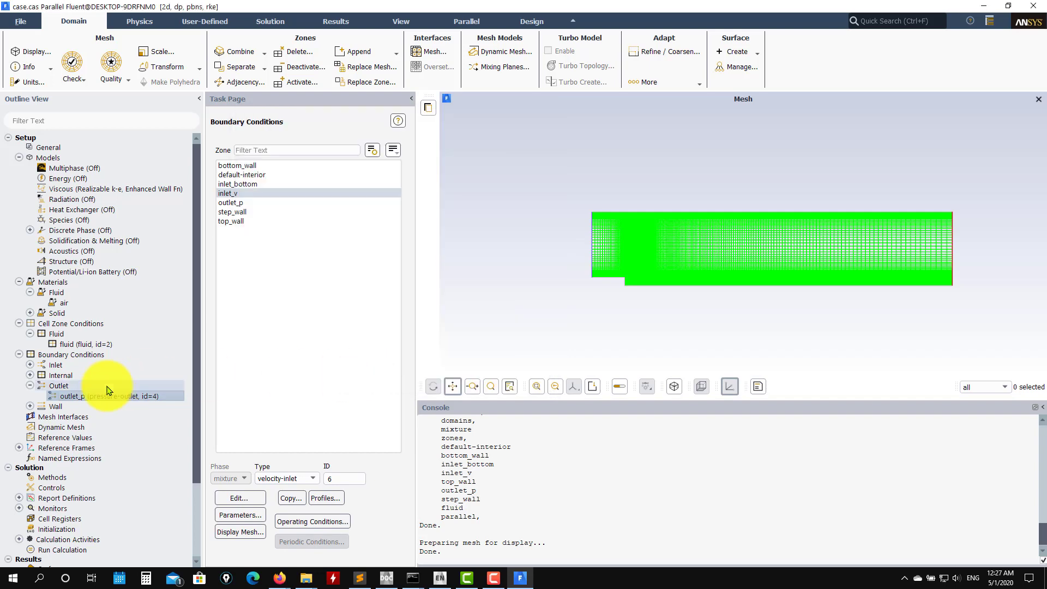
Step: Review the pressure-velocity coupling and spatial discretization schemes, including the scheme options for turbulent kinetic energy
{"action": "scroll", "coordinate": [108, 390], "scroll_direction": "down", "scroll_amount": 2}
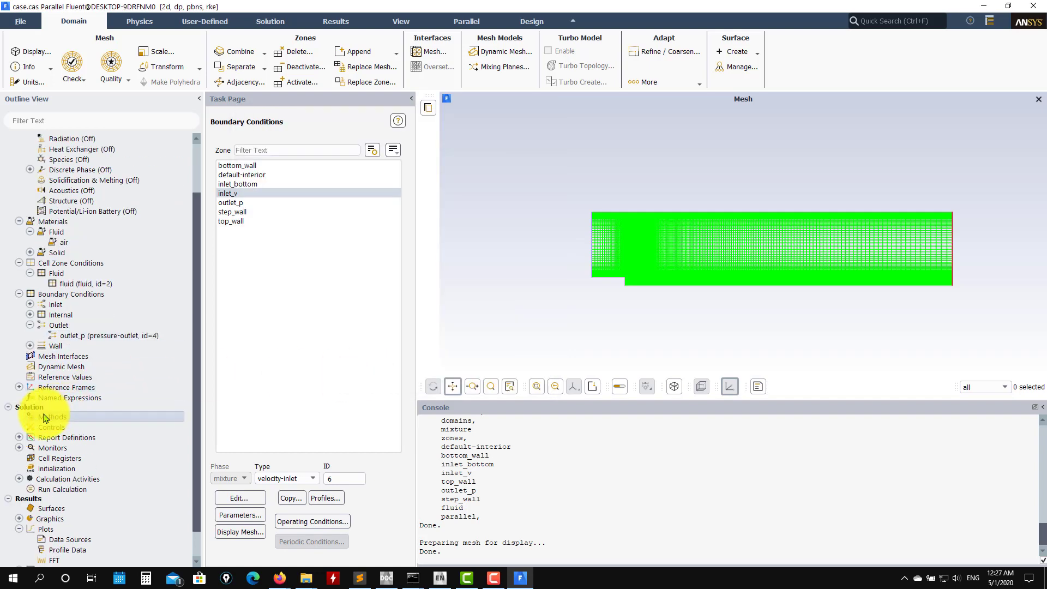
{"action": "left_click", "coordinate": [45, 417]}
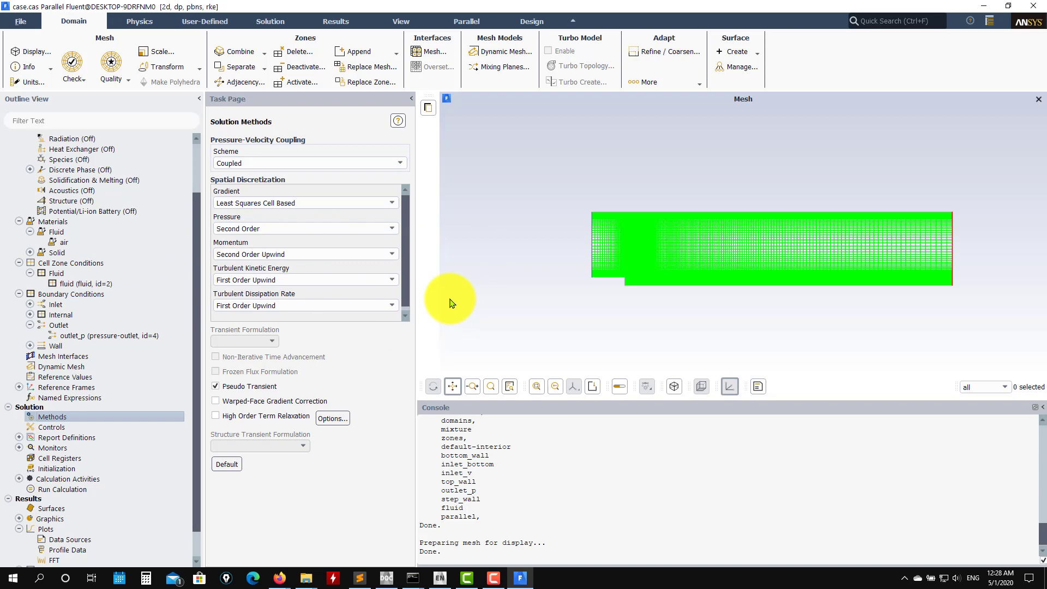
{"action": "left_click", "coordinate": [398, 281]}
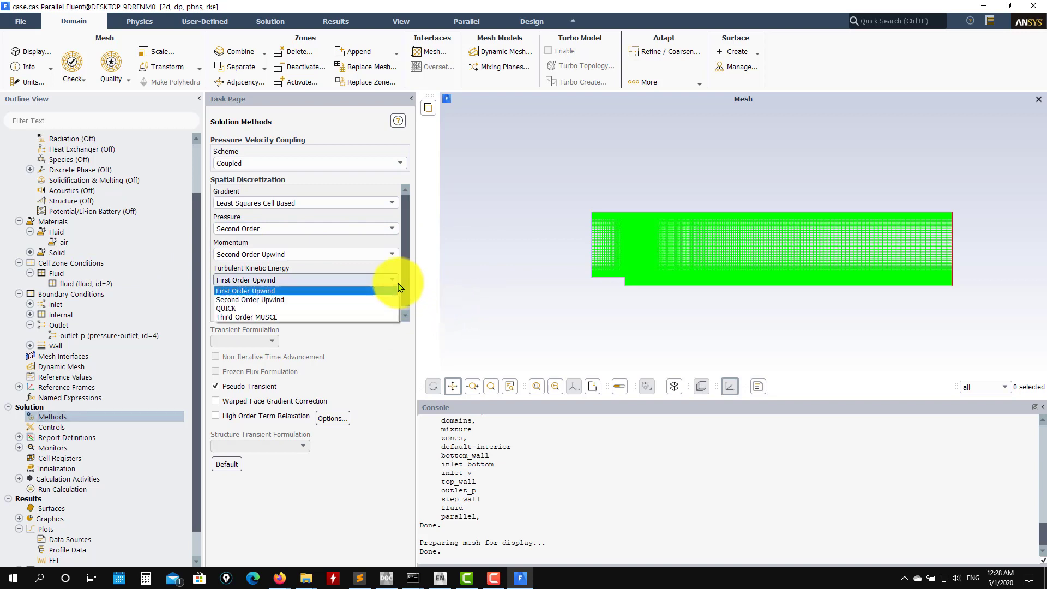
{"action": "left_click", "coordinate": [351, 293]}
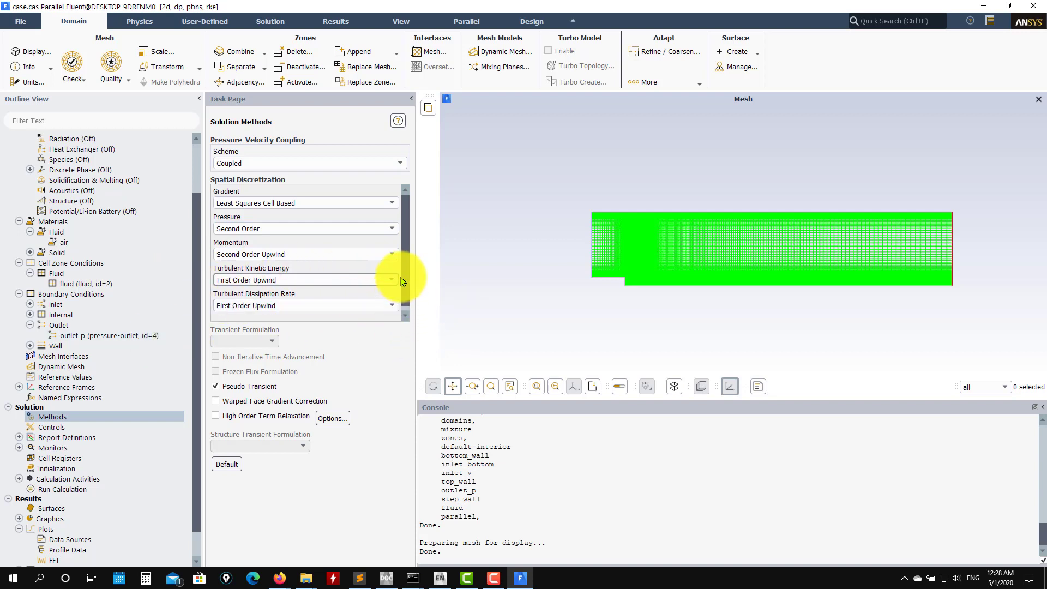
Step: Set the turbulent kinetic energy and turbulent dissipation rate discretization to Second Order Upwind
{"action": "left_click", "coordinate": [392, 279]}
{"action": "left_click", "coordinate": [346, 299]}
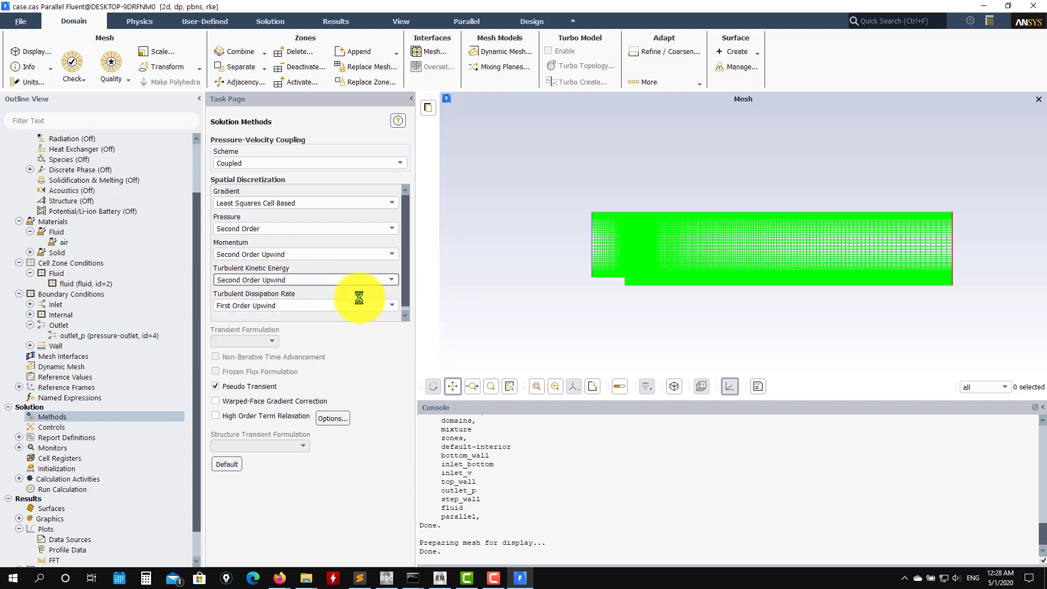
{"action": "left_click", "coordinate": [392, 306]}
{"action": "left_click", "coordinate": [335, 325]}
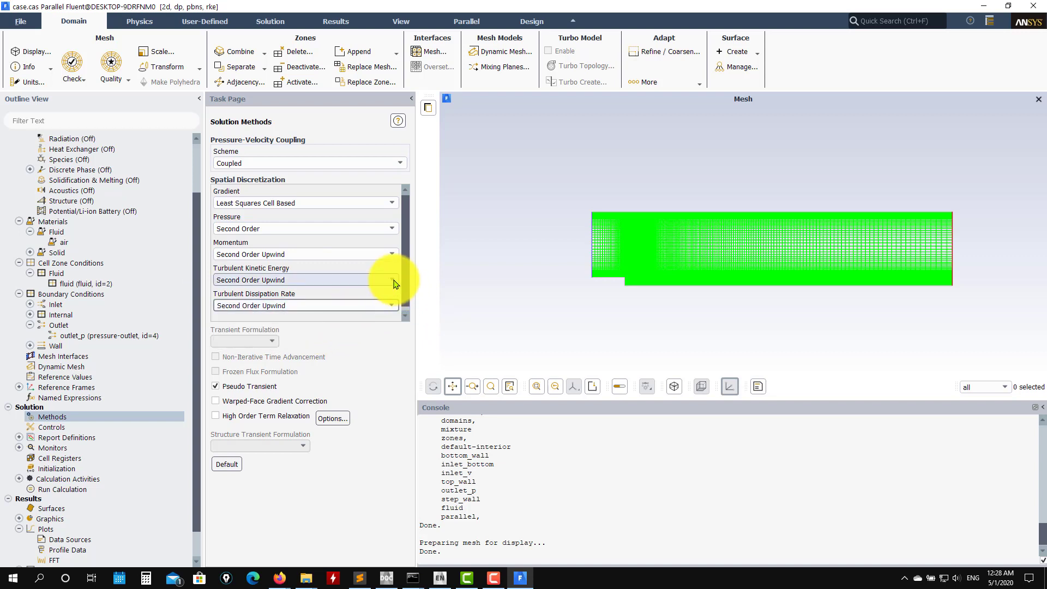
Step: Return the turbulent kinetic energy and turbulent dissipation rate discretization to First Order Upwind
{"action": "left_click", "coordinate": [391, 279]}
{"action": "left_click", "coordinate": [346, 289]}
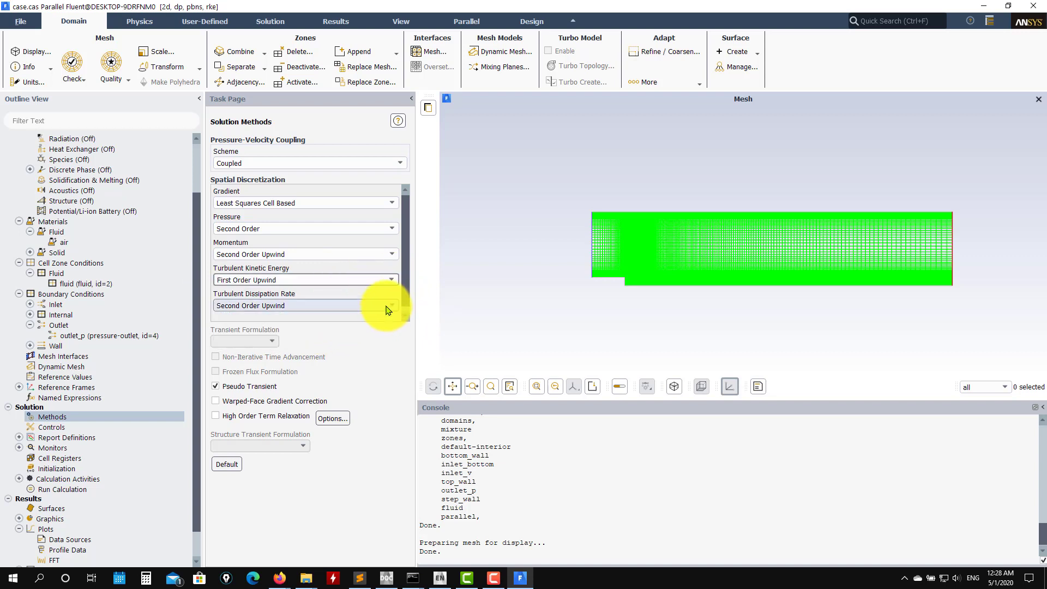
{"action": "left_click", "coordinate": [389, 306]}
{"action": "left_click", "coordinate": [363, 315]}
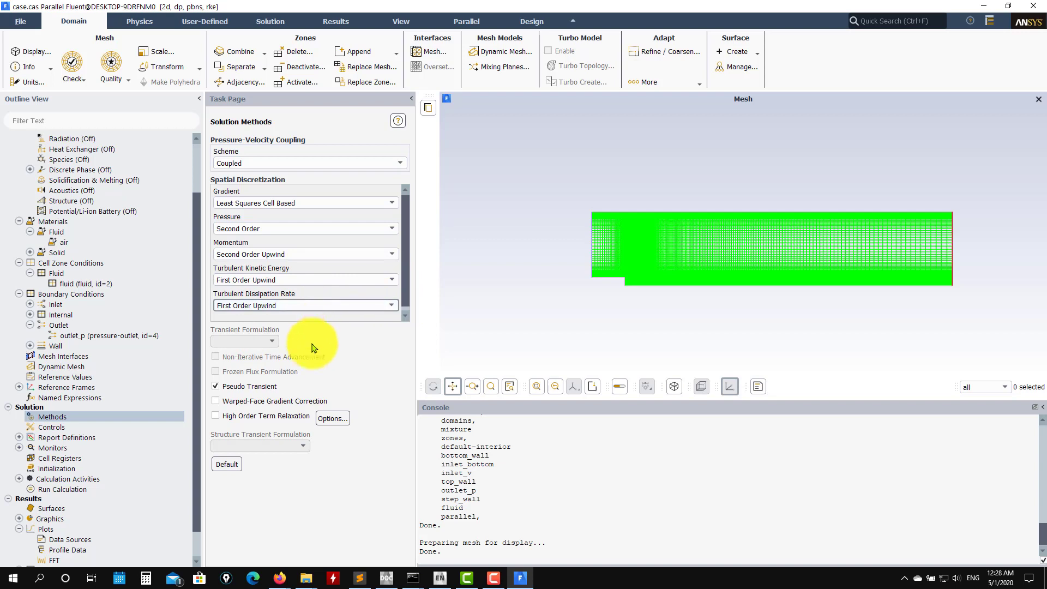
{"action": "left_click", "coordinate": [227, 464]}
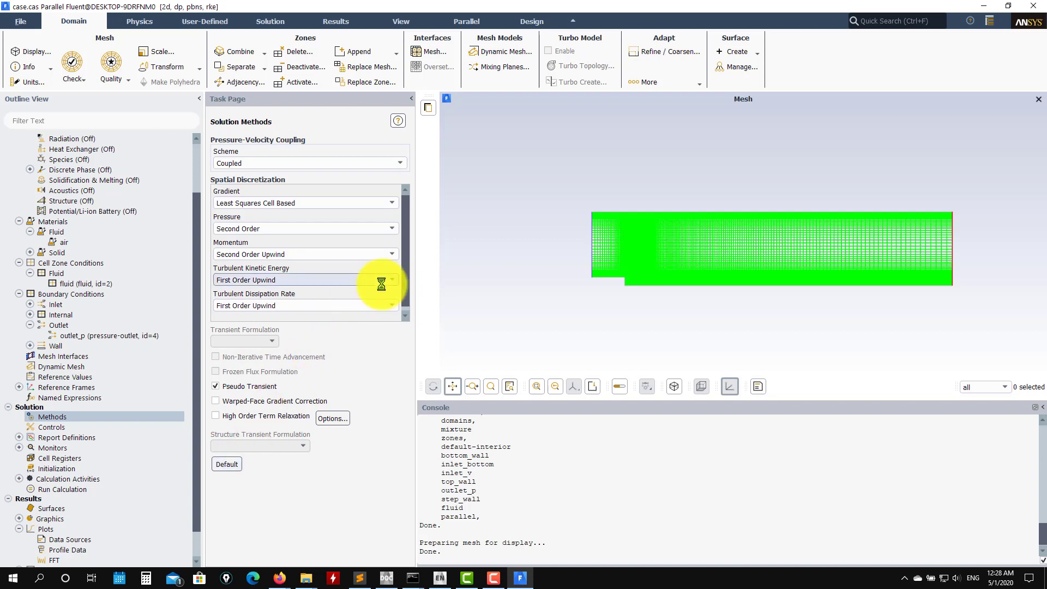
Step: Review the pseudo transient relaxation factors and the settings of the yplus-ave report definition
{"action": "left_click", "coordinate": [72, 428]}
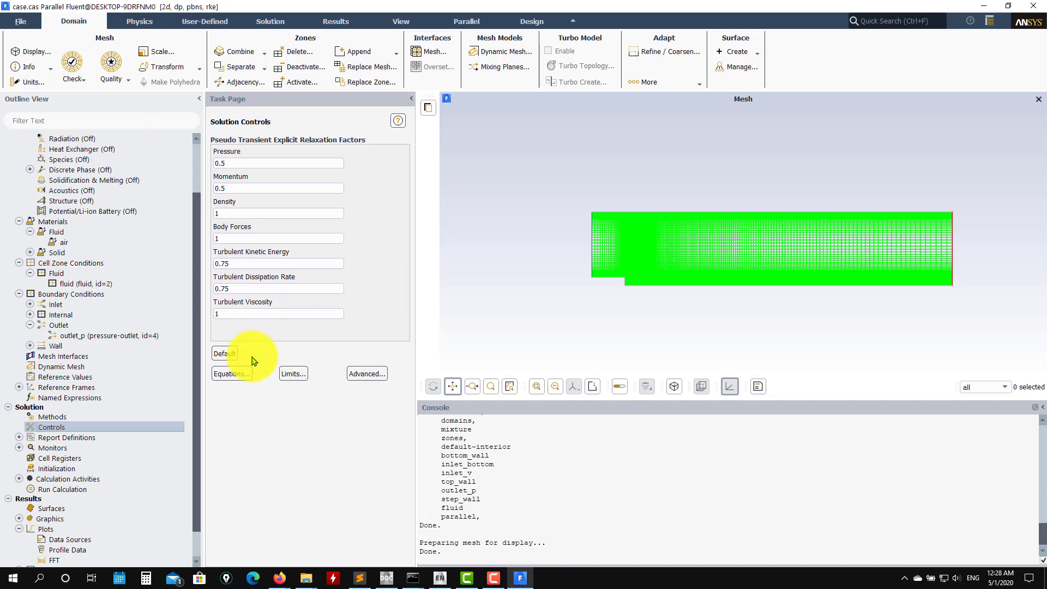
{"action": "left_click", "coordinate": [19, 438]}
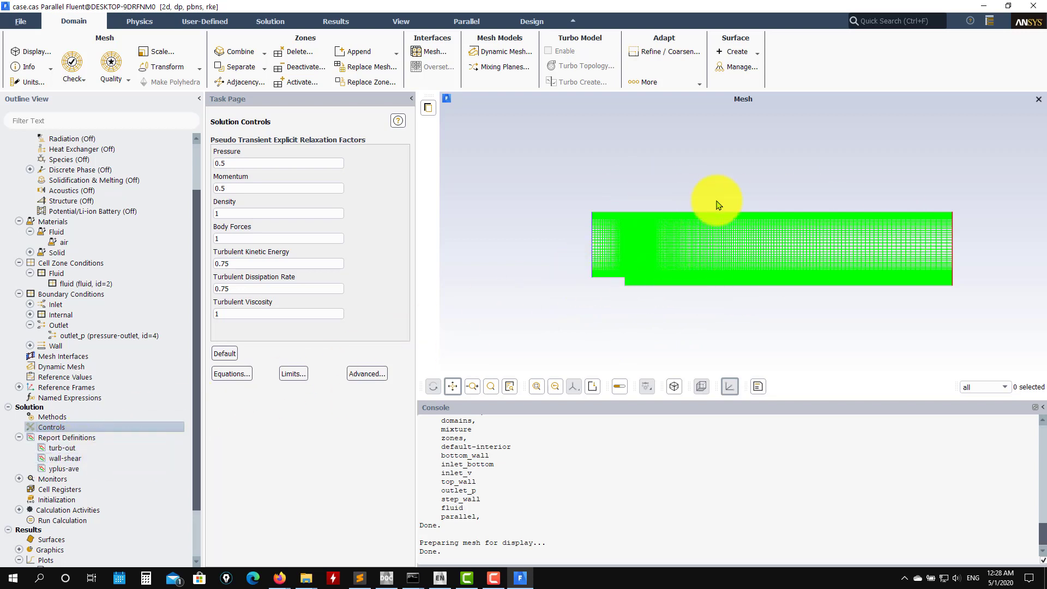
{"action": "left_click", "coordinate": [61, 469]}
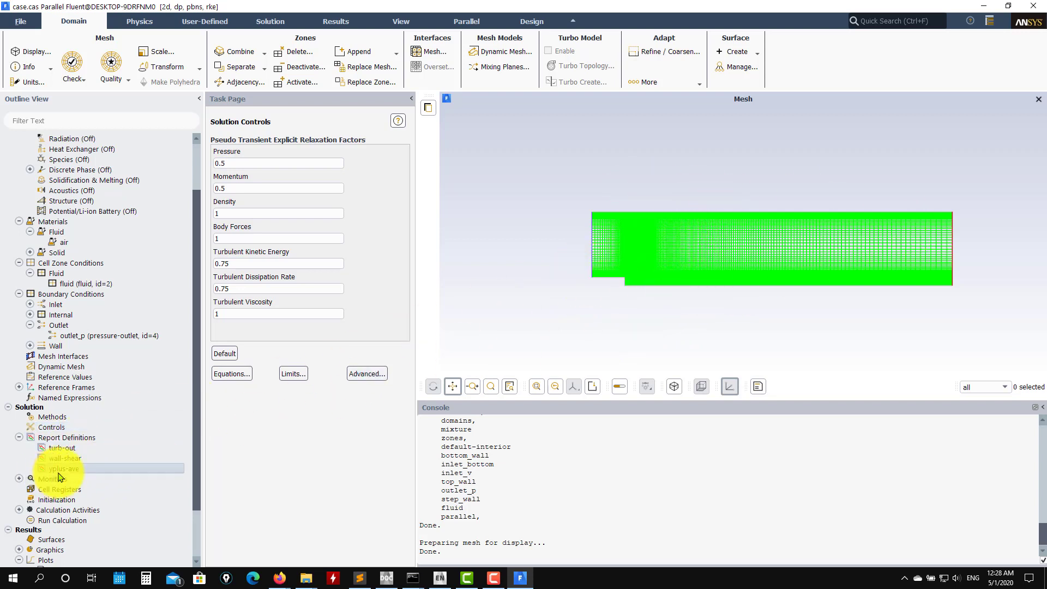
{"action": "double_click", "coordinate": [60, 470]}
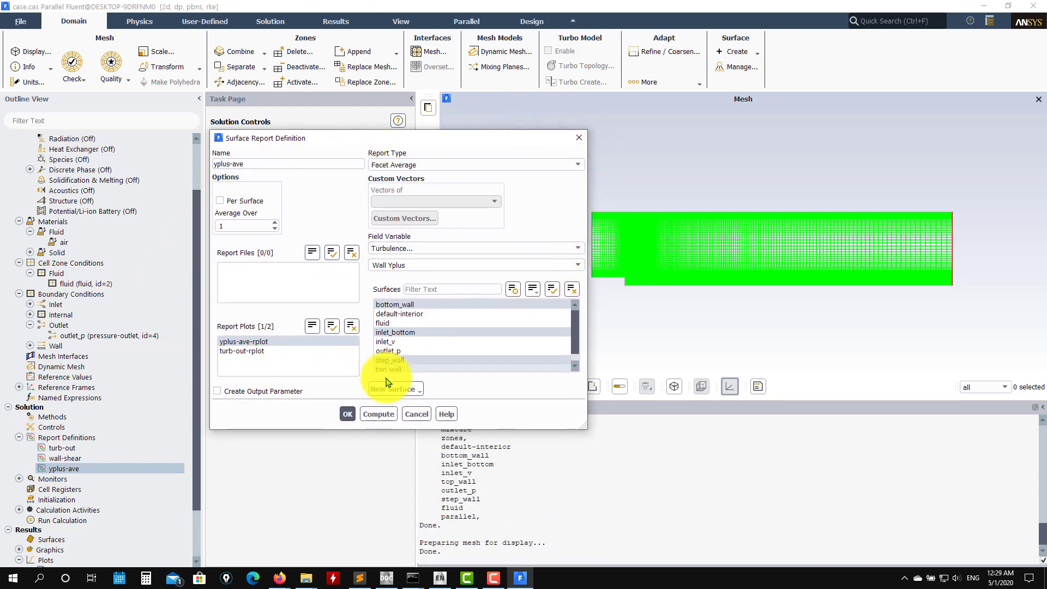
{"action": "left_click", "coordinate": [417, 414]}
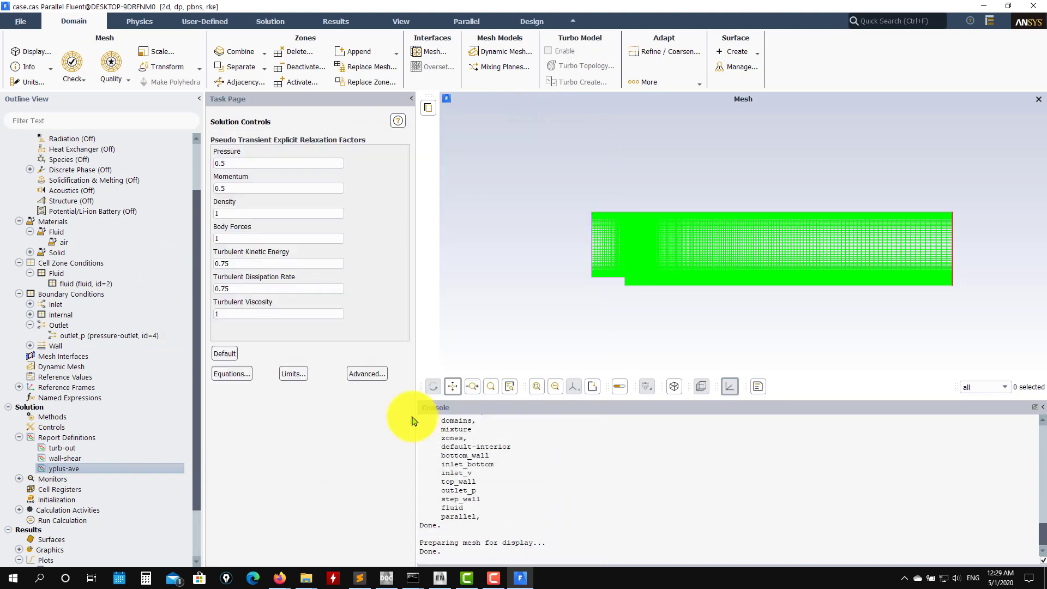
Step: Review the list of report plots and the wall-shear report definition, including the wall flux variables it offers
{"action": "left_click", "coordinate": [19, 479]}
{"action": "left_click", "coordinate": [30, 510]}
{"action": "scroll", "coordinate": [79, 491], "scroll_direction": "down", "scroll_amount": 1}
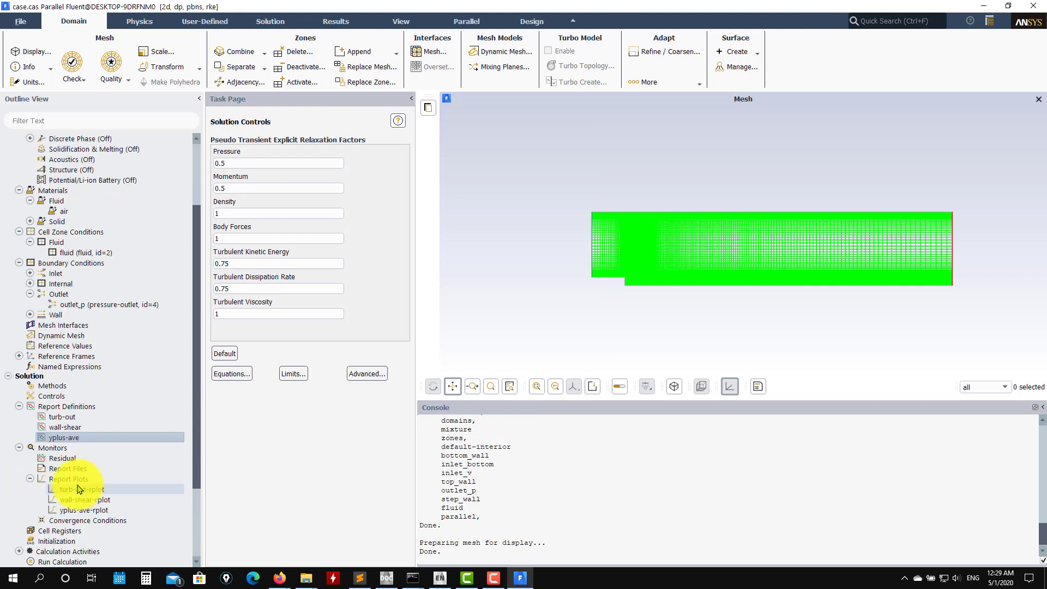
{"action": "left_click", "coordinate": [68, 428]}
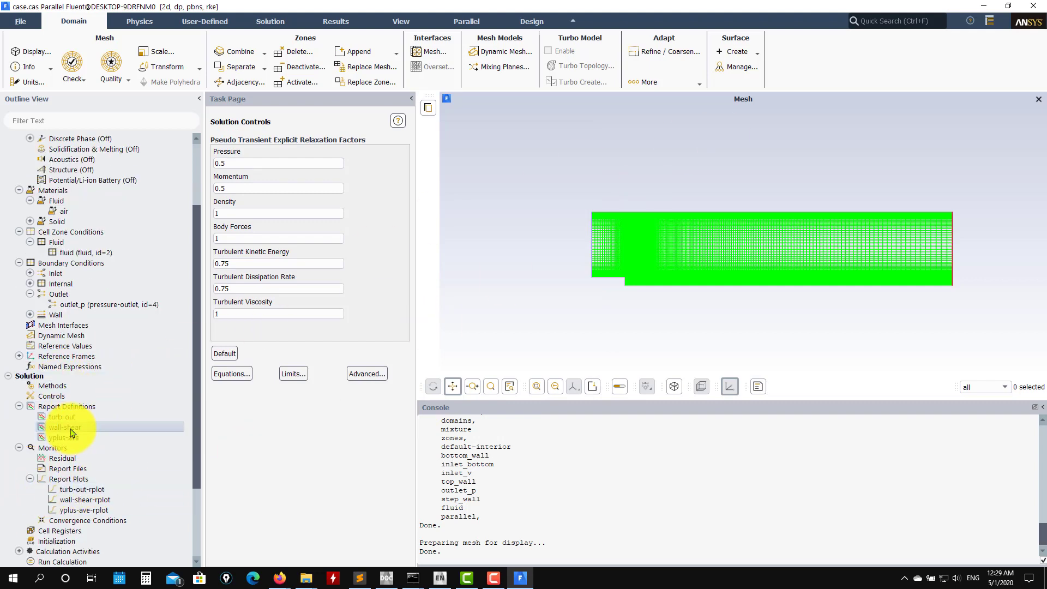
{"action": "double_click", "coordinate": [70, 430]}
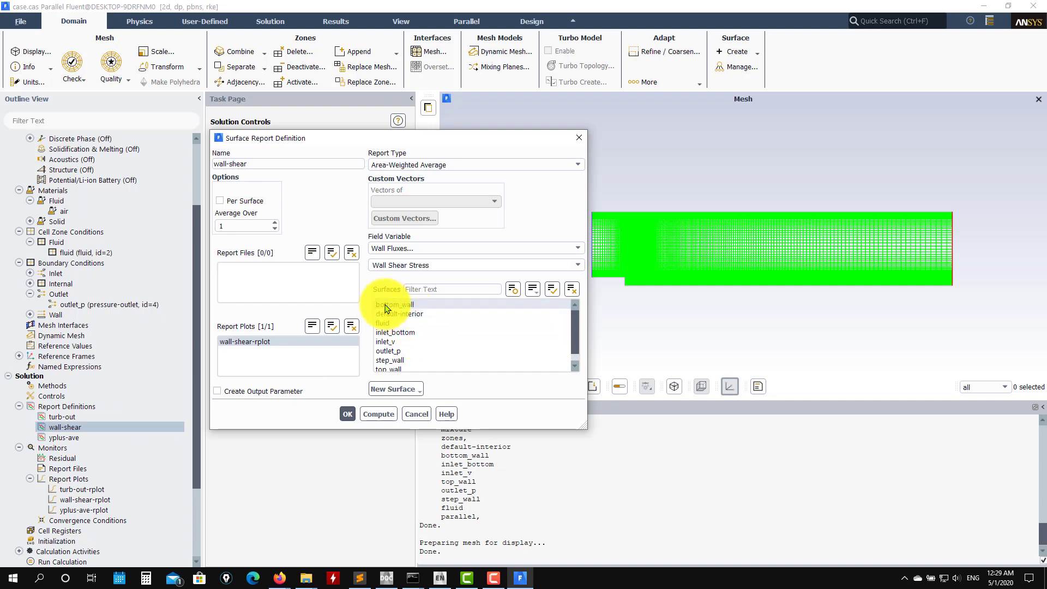
{"action": "left_click_drag", "start_coordinate": [473, 126], "coordinate": [403, 129]}
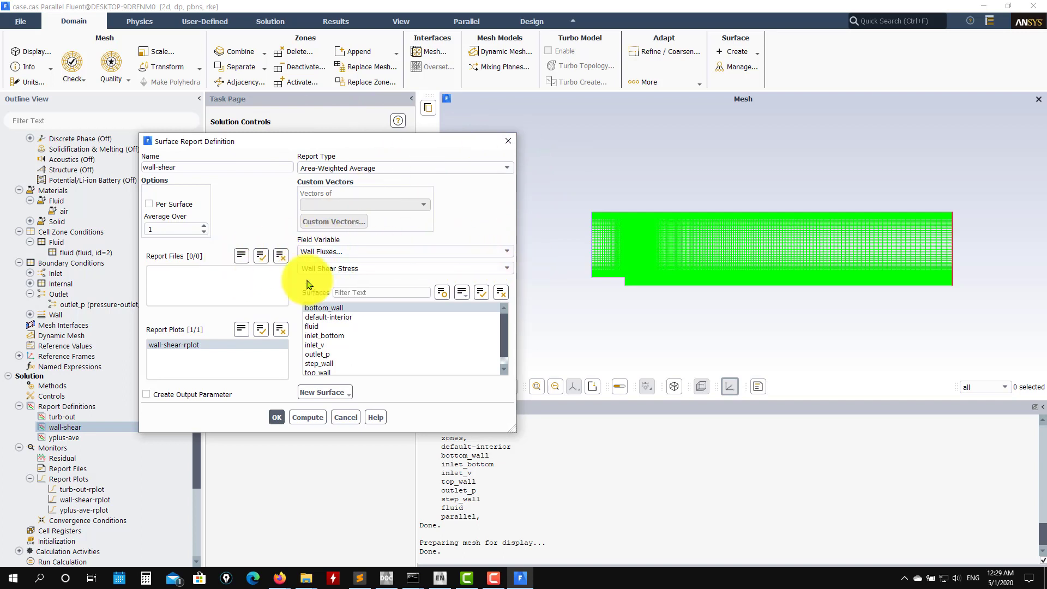
{"action": "left_click", "coordinate": [508, 268]}
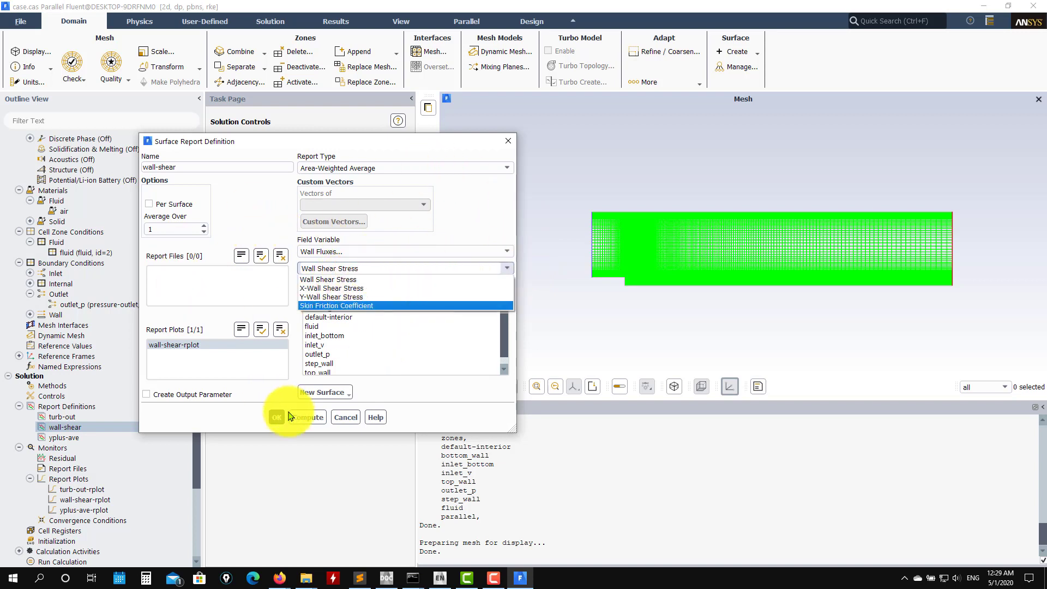
{"action": "left_click", "coordinate": [353, 417]}
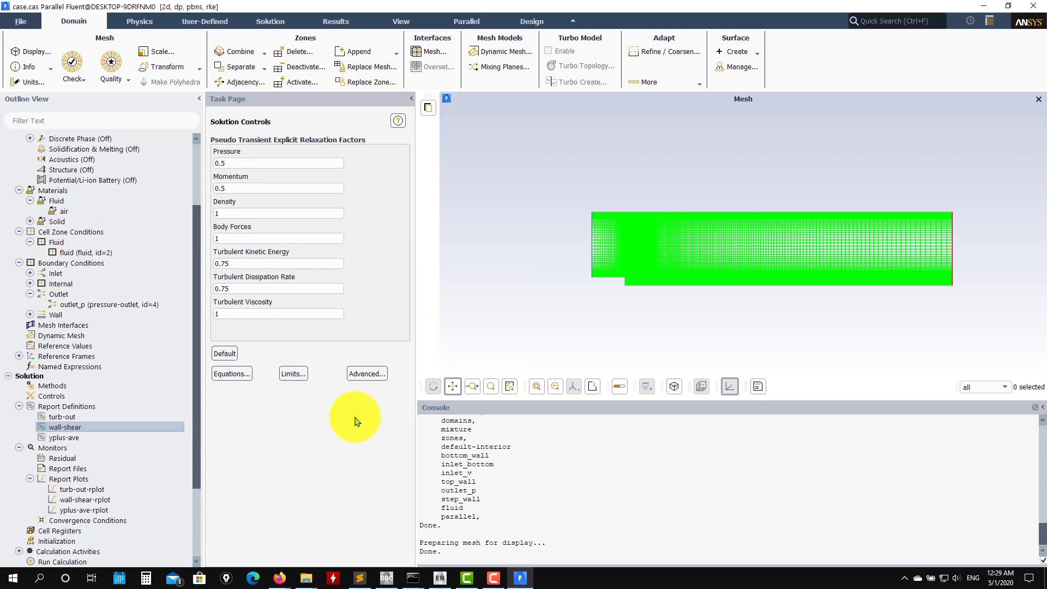
Step: Review the field variable, surface and report plot settings of the turb-out report definition
{"action": "left_click", "coordinate": [59, 419]}
{"action": "double_click", "coordinate": [58, 418]}
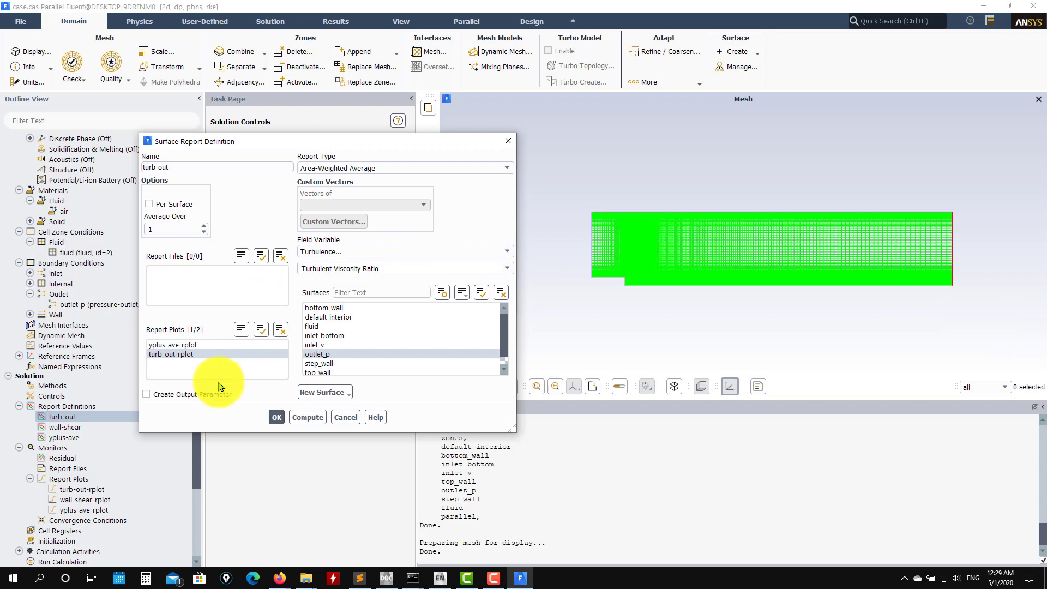
{"action": "left_click", "coordinate": [342, 417]}
Step: Set the absolute convergence criterion of the continuity residual to 0.001
{"action": "left_click", "coordinate": [64, 460]}
{"action": "double_click", "coordinate": [65, 460]}
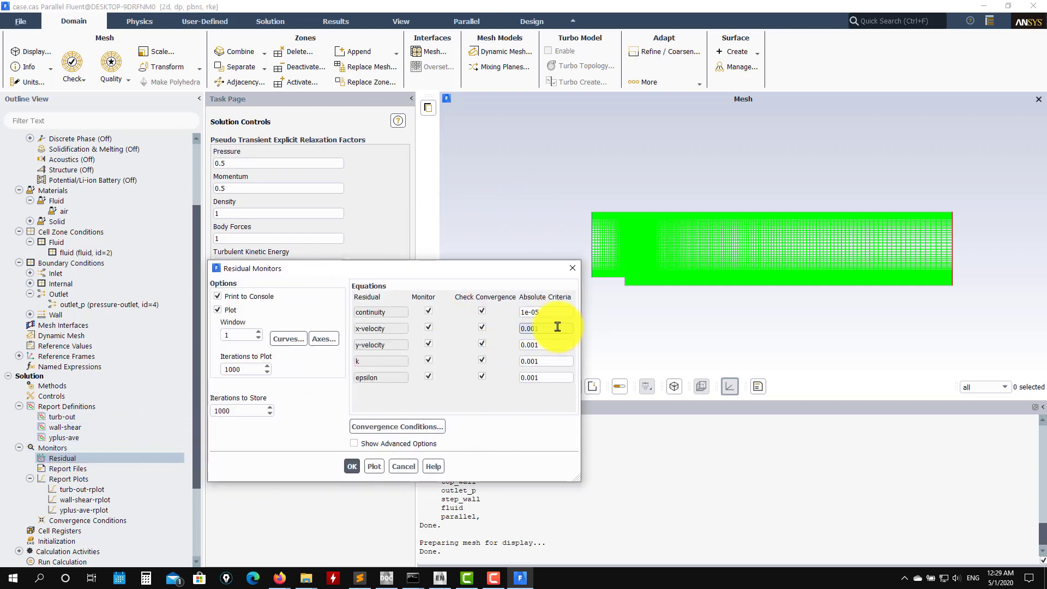
{"action": "double_click", "coordinate": [512, 312]}
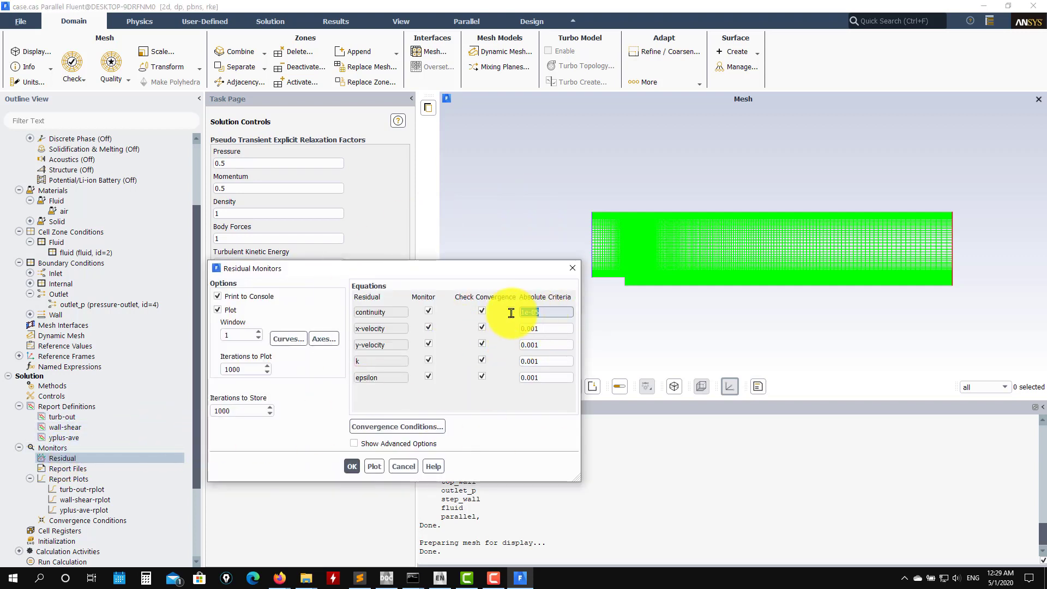
{"action": "left_click_drag", "start_coordinate": [507, 270], "coordinate": [485, 187]}
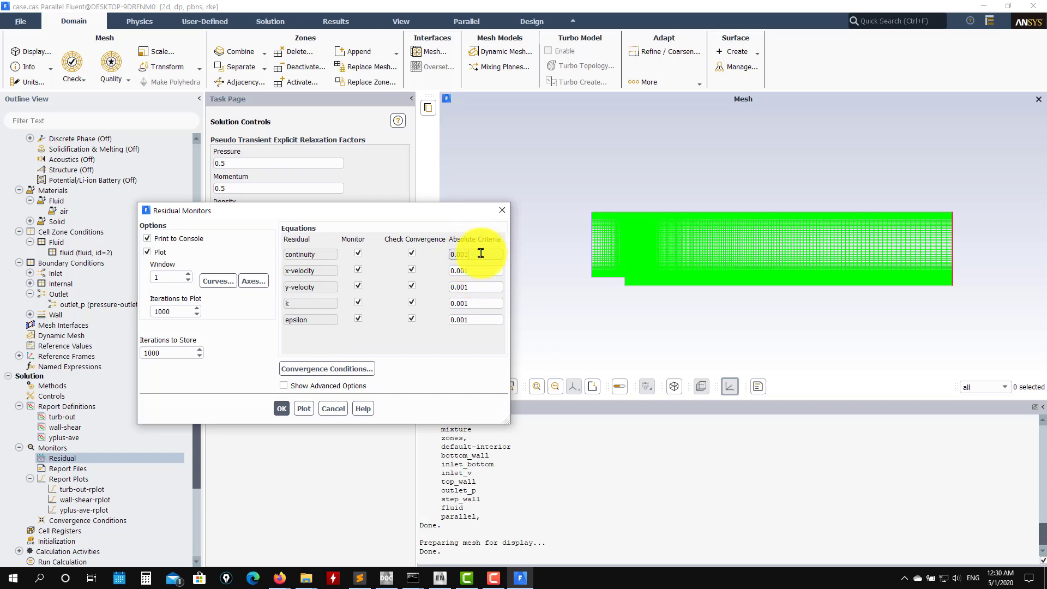
{"action": "left_click_drag", "start_coordinate": [479, 254], "coordinate": [436, 247]}
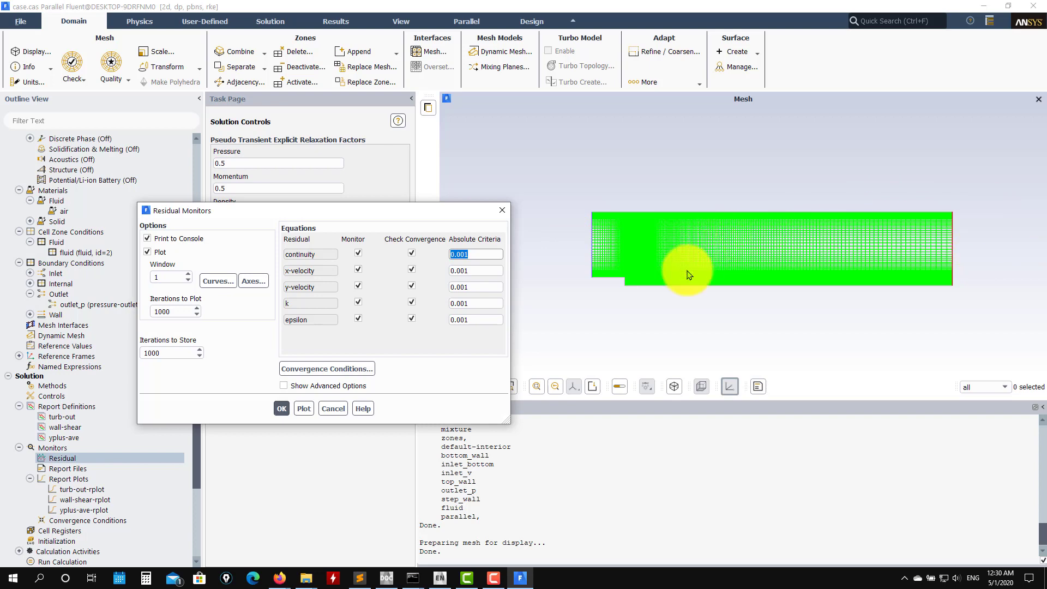
{"action": "left_click", "coordinate": [280, 409]}
Step: Compute the standard initialization values from inlet_v and initialize the solution
{"action": "scroll", "coordinate": [86, 420], "scroll_direction": "down", "scroll_amount": 3}
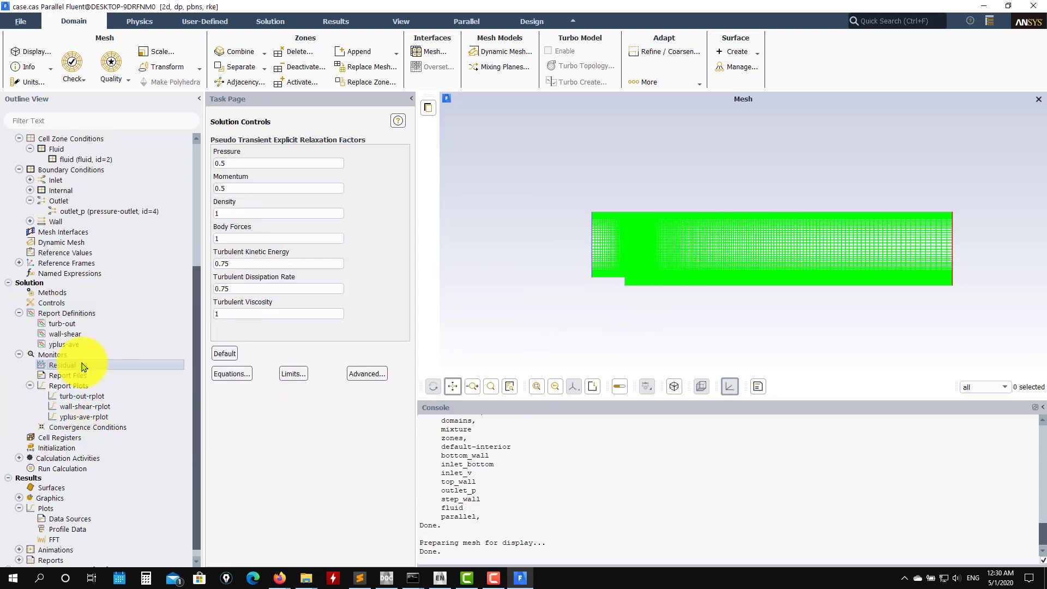
{"action": "left_click", "coordinate": [30, 386]}
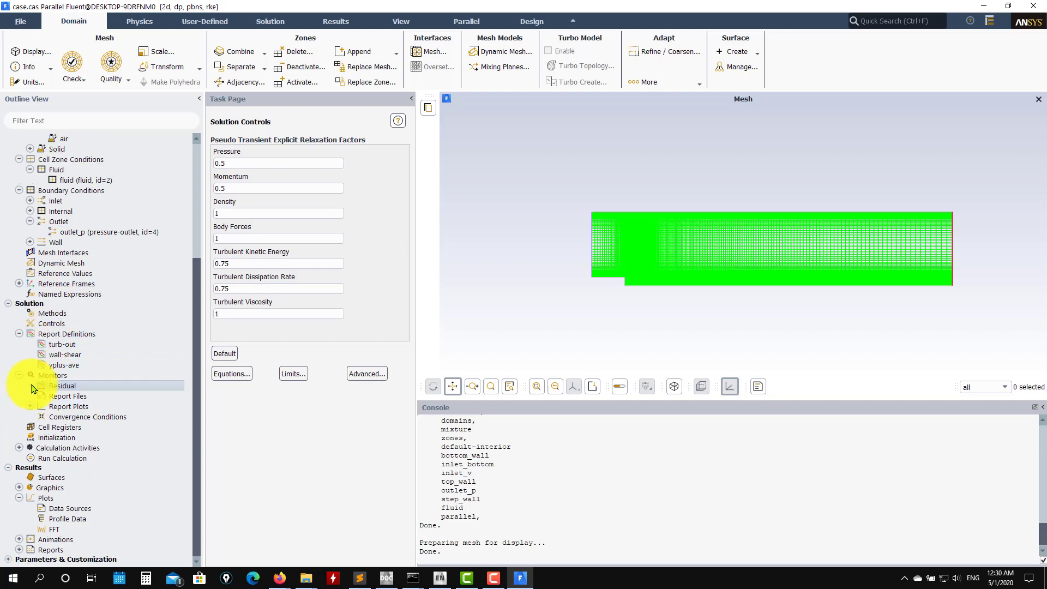
{"action": "left_click", "coordinate": [19, 448]}
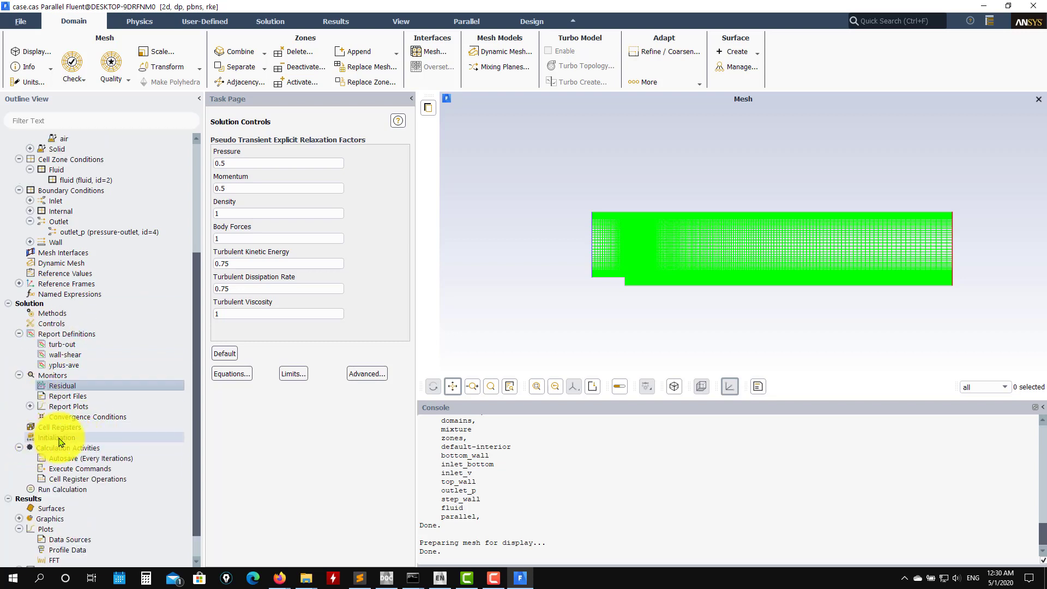
{"action": "left_click", "coordinate": [19, 448]}
{"action": "left_click", "coordinate": [55, 437]}
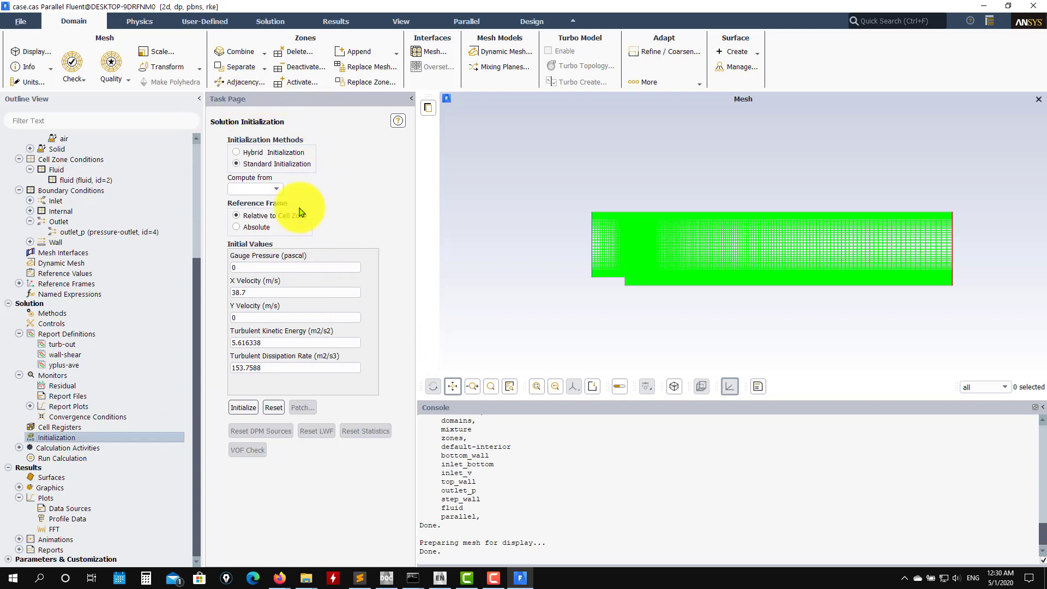
{"action": "left_click", "coordinate": [277, 189]}
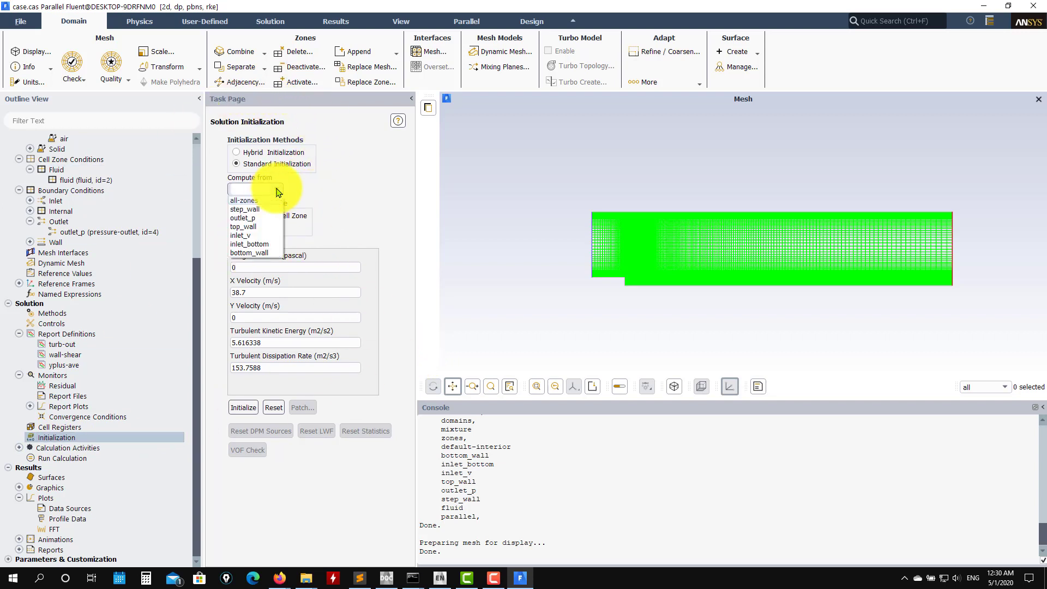
{"action": "left_click", "coordinate": [241, 235]}
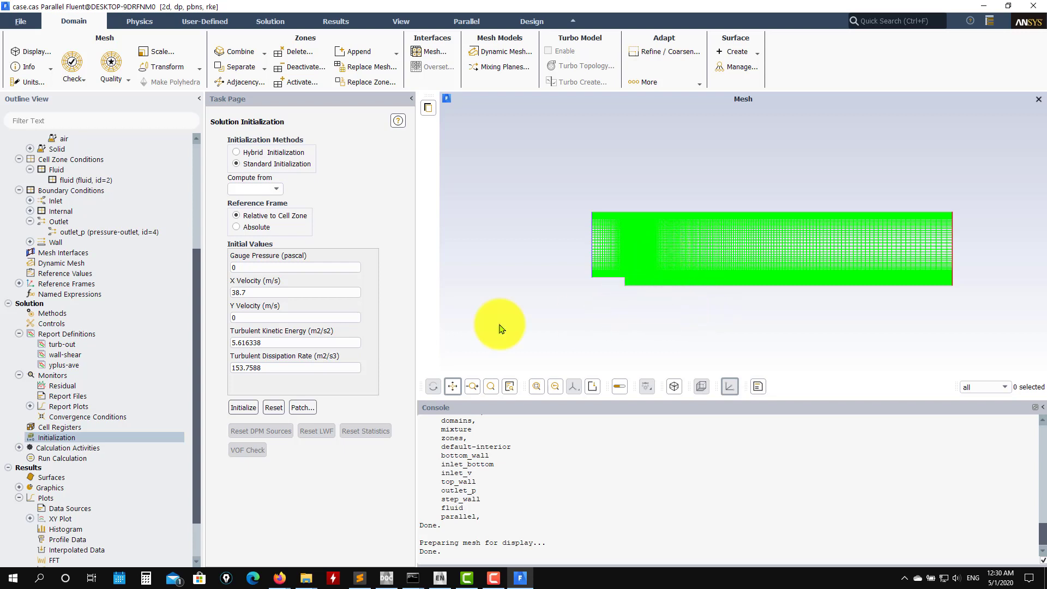
Step: List the console's root commands, enter the solve menu and list its commands
{"action": "scroll", "coordinate": [57, 460], "scroll_direction": "down", "scroll_amount": 2}
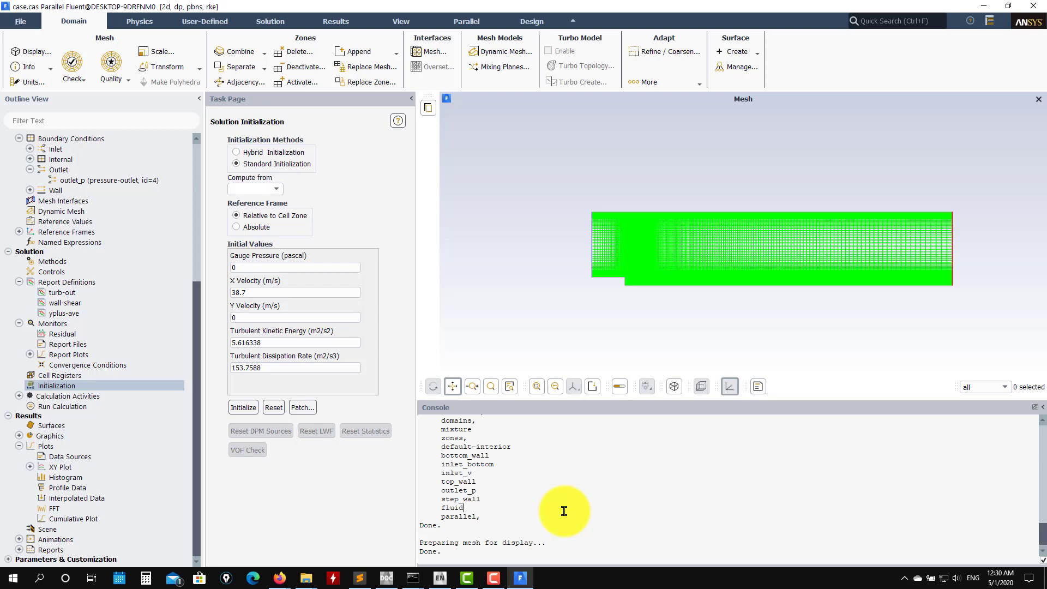
{"action": "key", "text": "Return"}
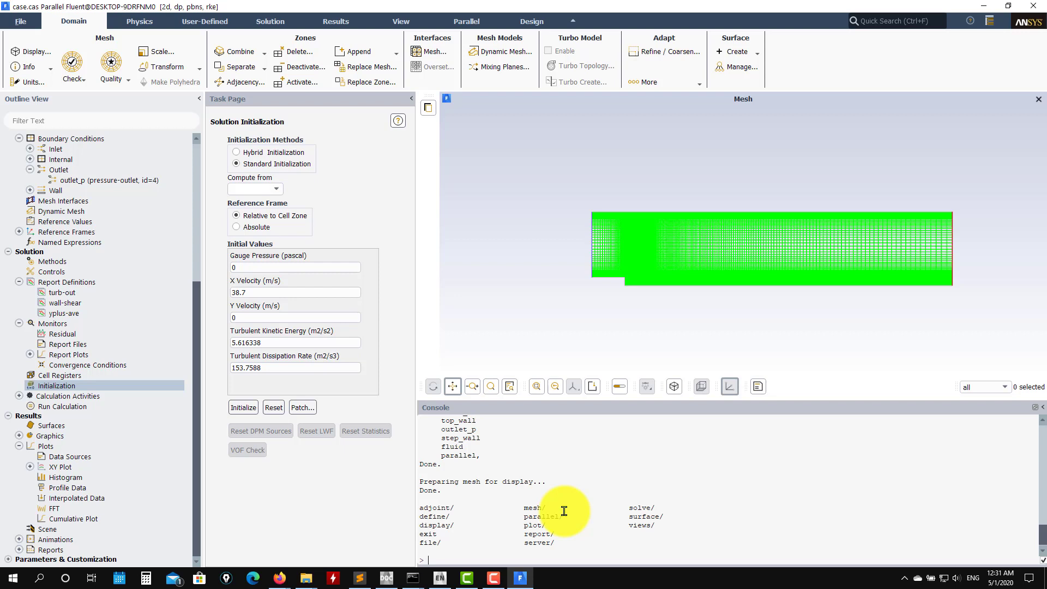
{"action": "type", "text": "solve"}
{"action": "key", "text": "Return"}
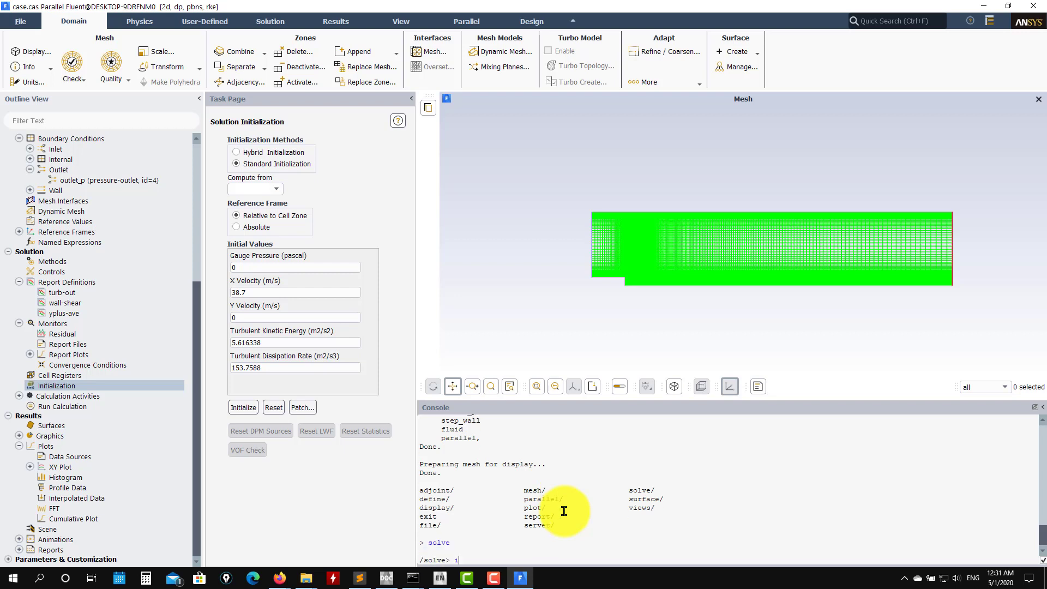
{"action": "key", "text": "Return"}
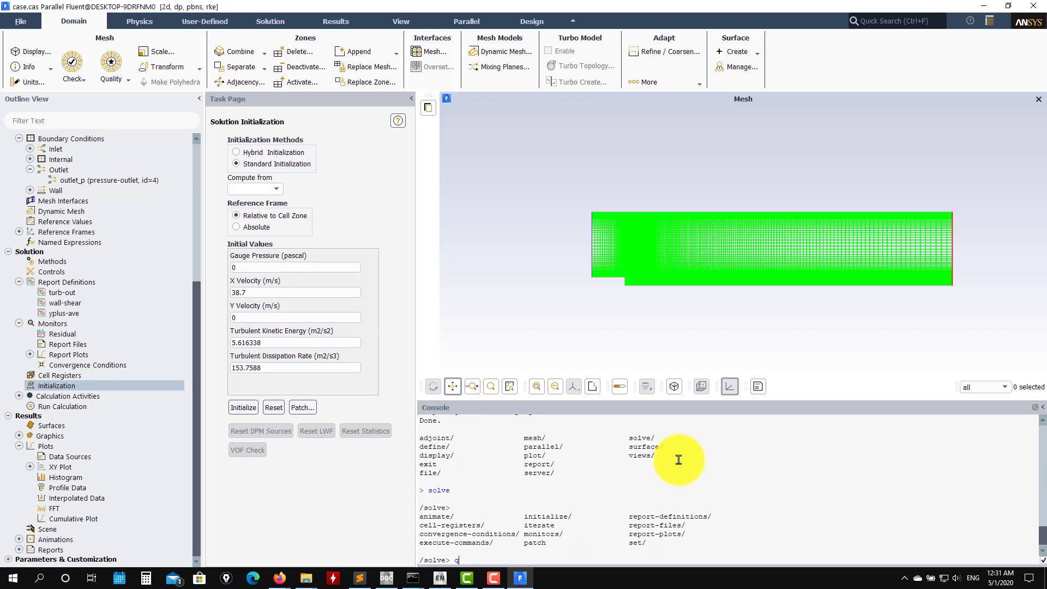
Step: Return from the solve menu to the console's root level and enter the solve menu again
{"action": "key", "text": "Return"}
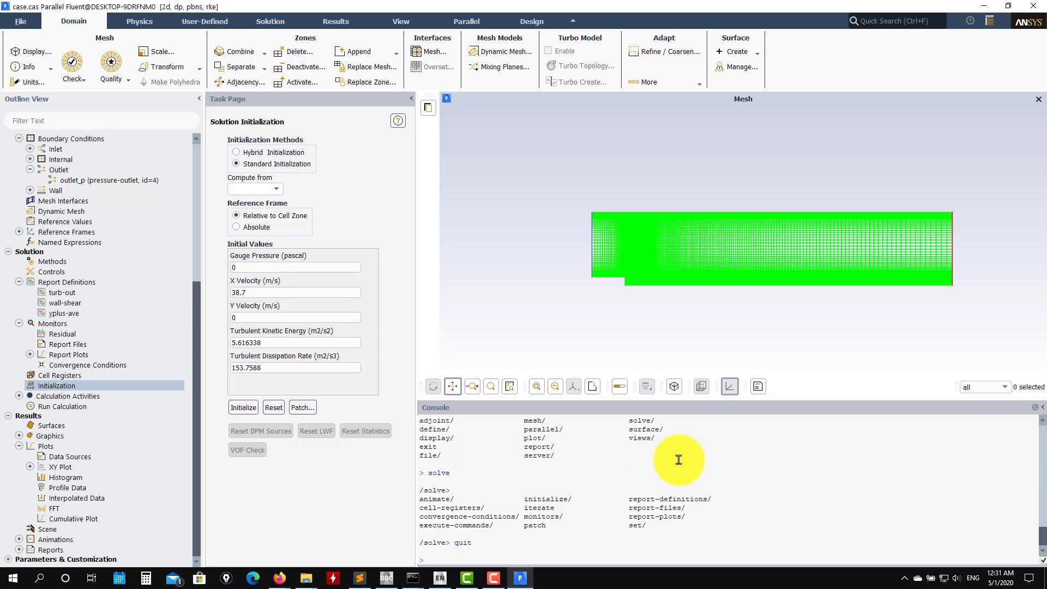
{"action": "type", "text": "q"}
{"action": "key", "text": "Return"}
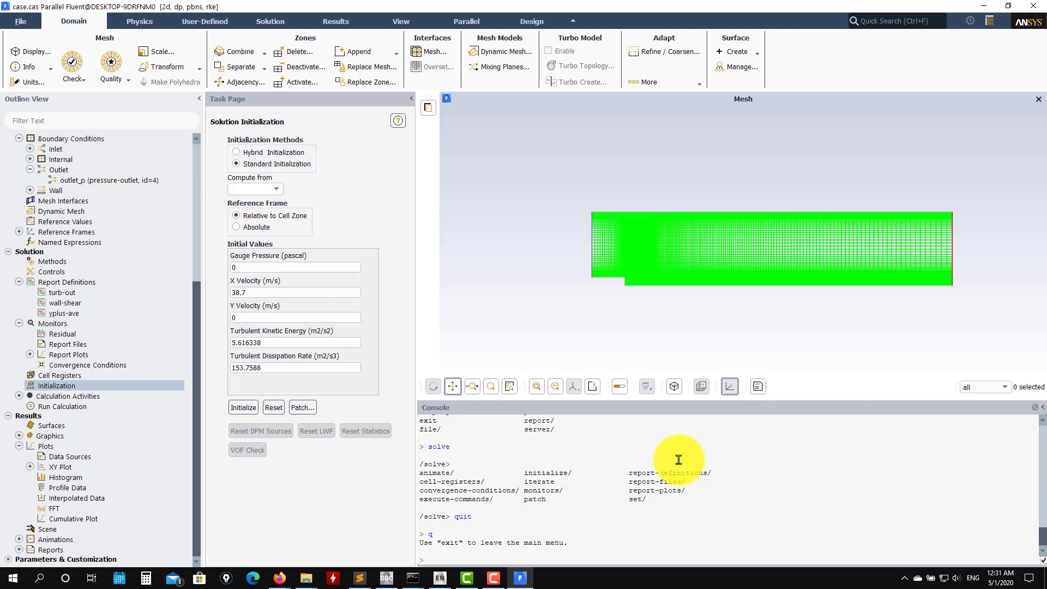
{"action": "type", "text": "solver"}
{"action": "key", "text": "Return"}
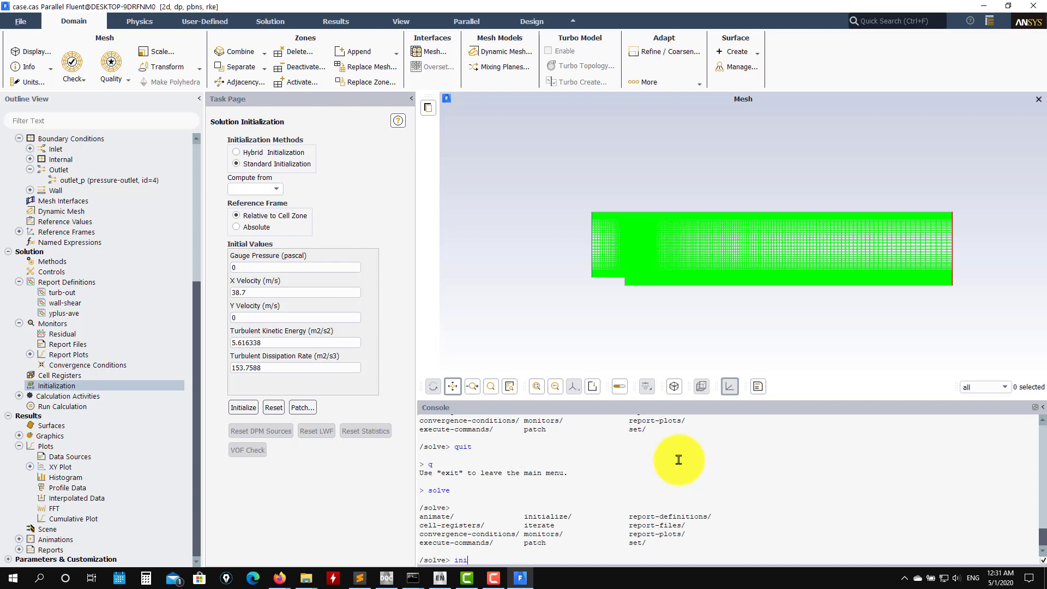
Step: Enter the console's initialize menu and run fmg-initialization, answering yes to enable FMG initialization
{"action": "key", "text": "Return"}
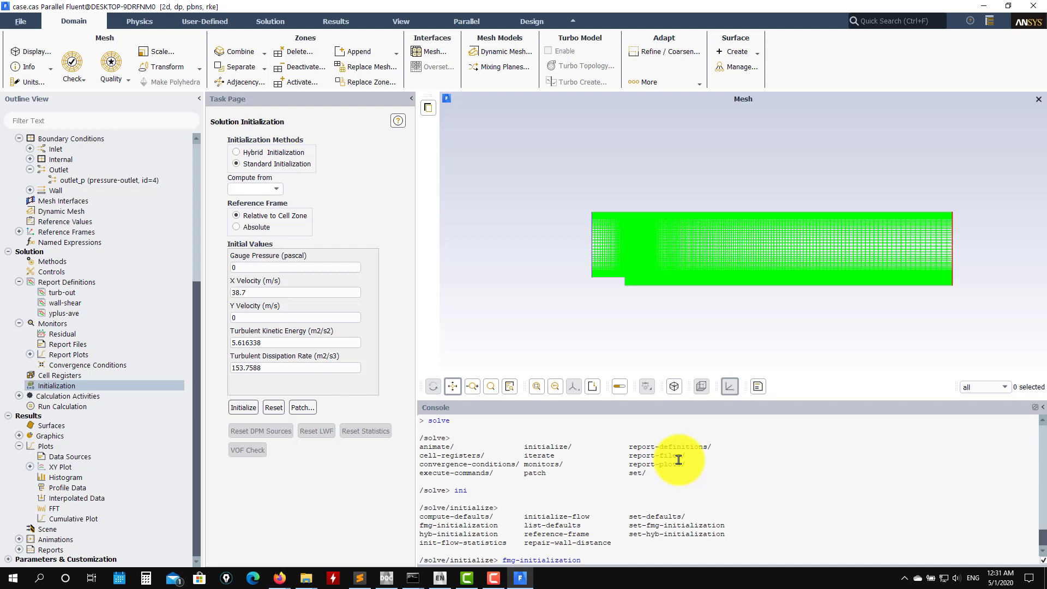
{"action": "key", "text": "Return"}
{"action": "type", "text": "y"}
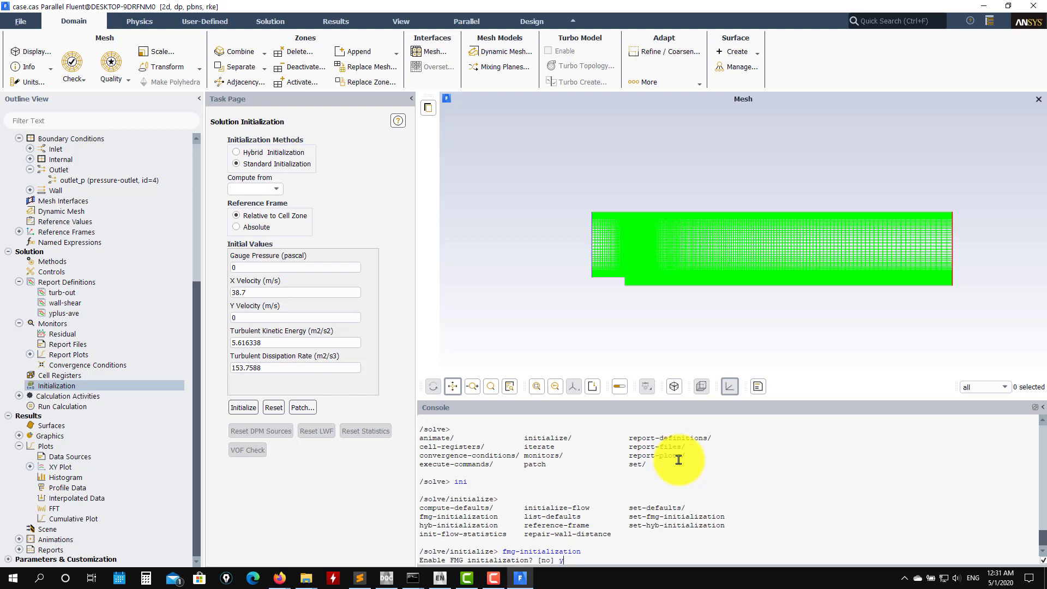
{"action": "type", "text": "es"}
{"action": "key", "text": "Return"}
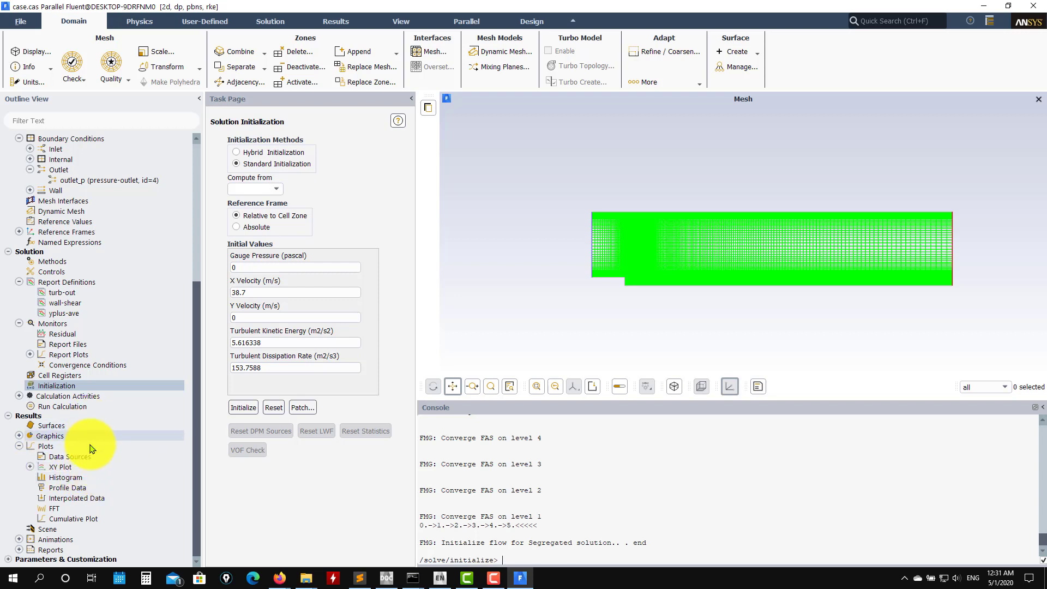
Step: Display the saved contour-1 plot of velocity magnitude on the fluid surface, examine the flow around the step and close the contour settings
{"action": "left_click", "coordinate": [19, 436]}
{"action": "left_click", "coordinate": [30, 458]}
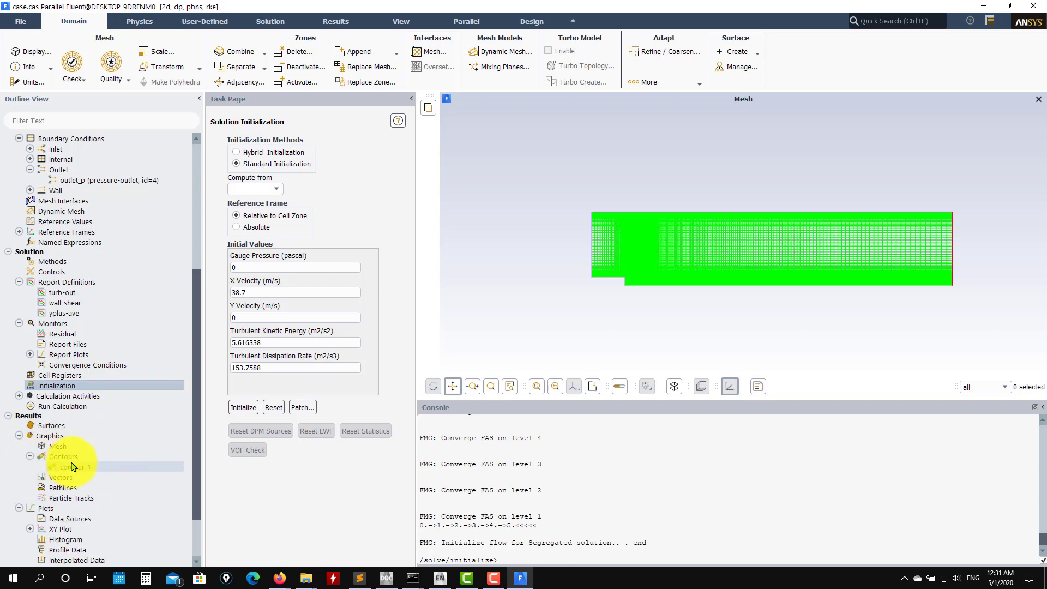
{"action": "left_click", "coordinate": [79, 467]}
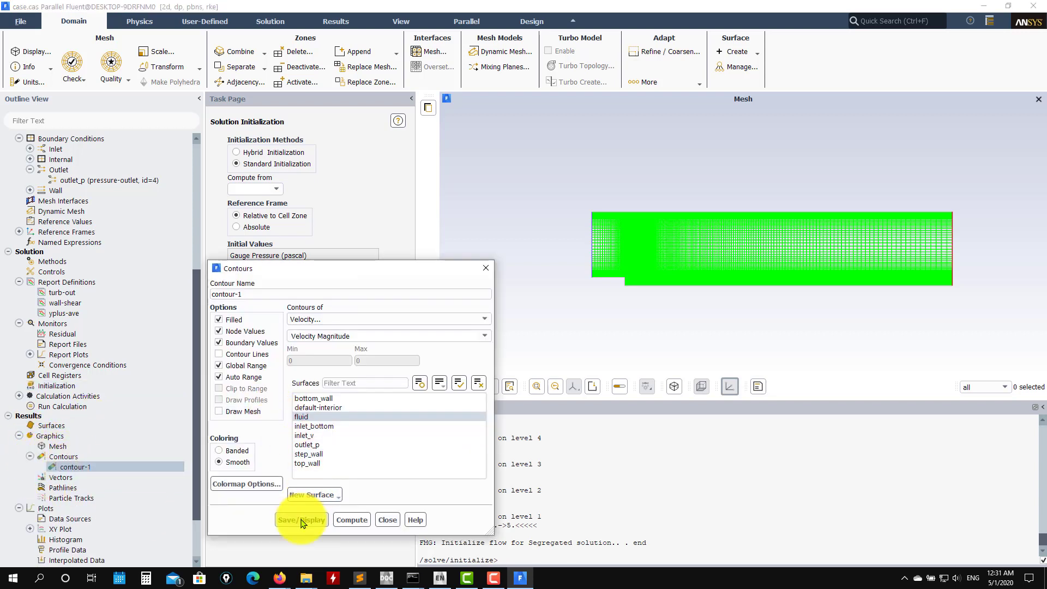
{"action": "left_click", "coordinate": [302, 520]}
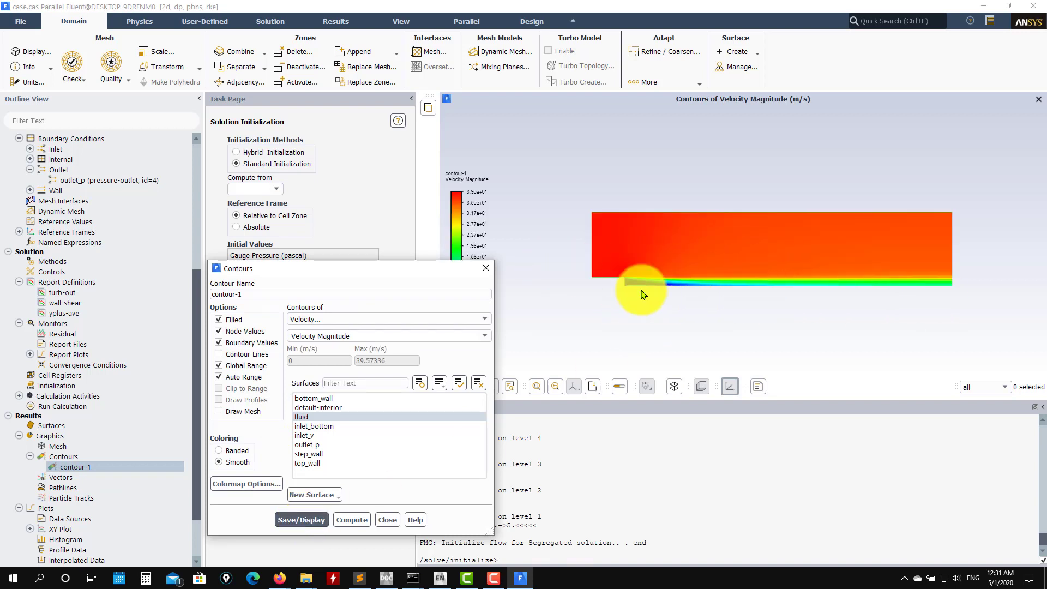
{"action": "left_click_drag", "start_coordinate": [698, 228], "coordinate": [733, 219]}
{"action": "left_click_drag", "start_coordinate": [418, 268], "coordinate": [359, 178]}
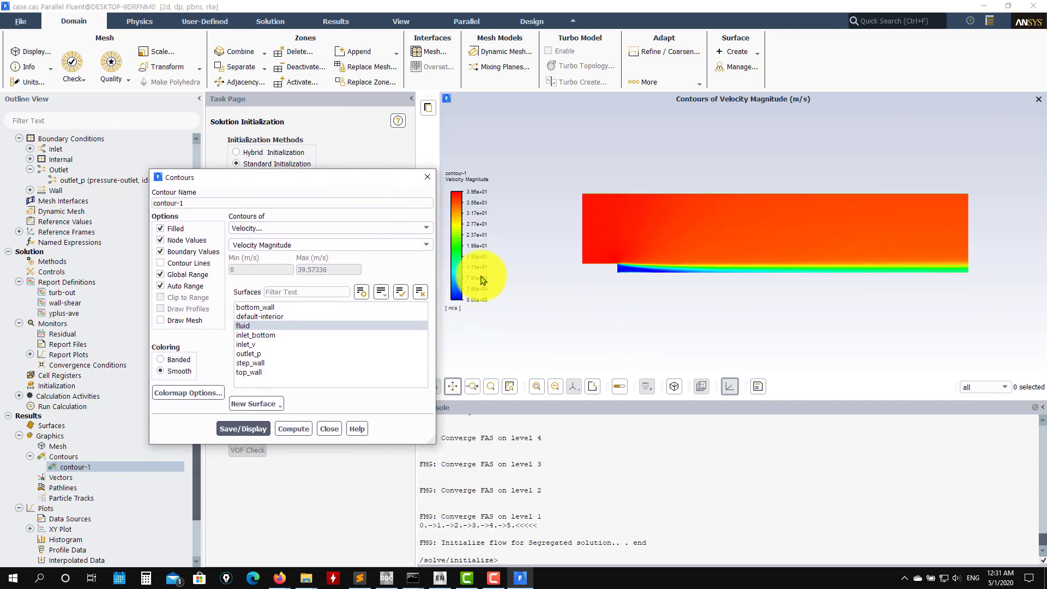
{"action": "left_click", "coordinate": [537, 386]}
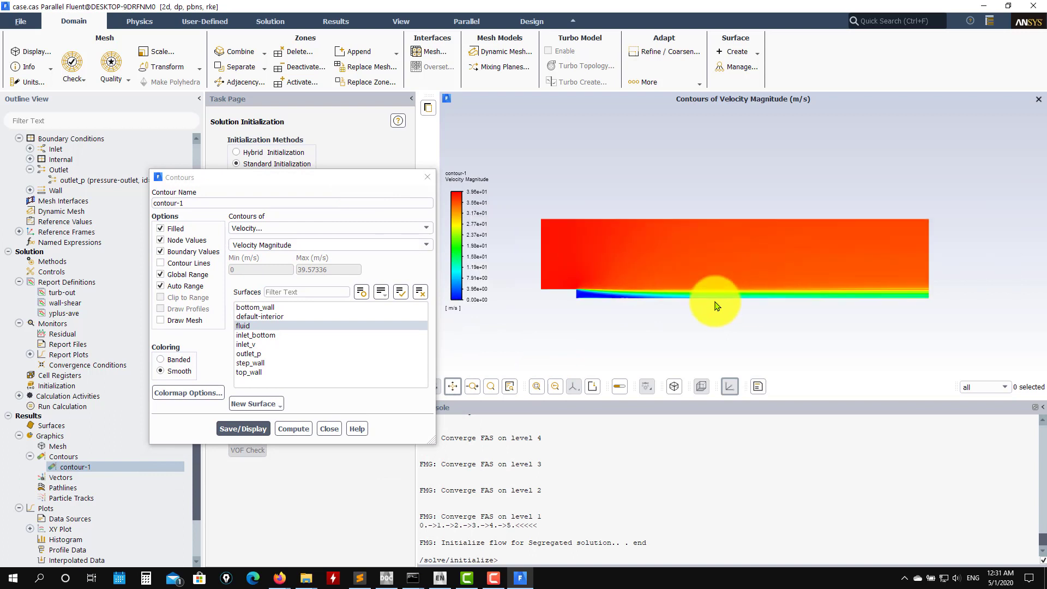
{"action": "left_click_drag", "start_coordinate": [717, 306], "coordinate": [760, 292]}
{"action": "left_click", "coordinate": [347, 430]}
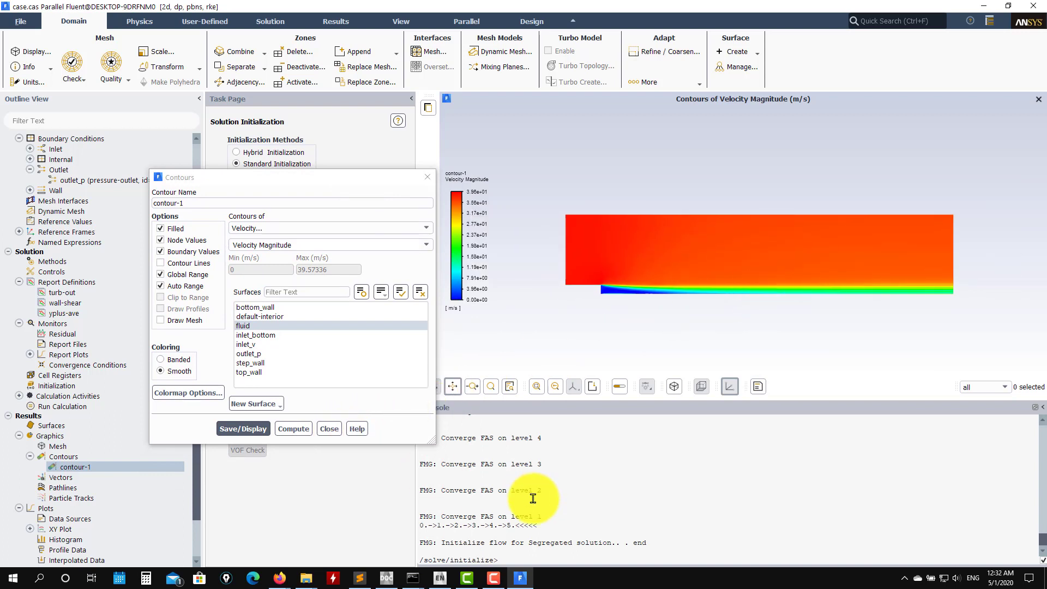
{"action": "left_click", "coordinate": [324, 429]}
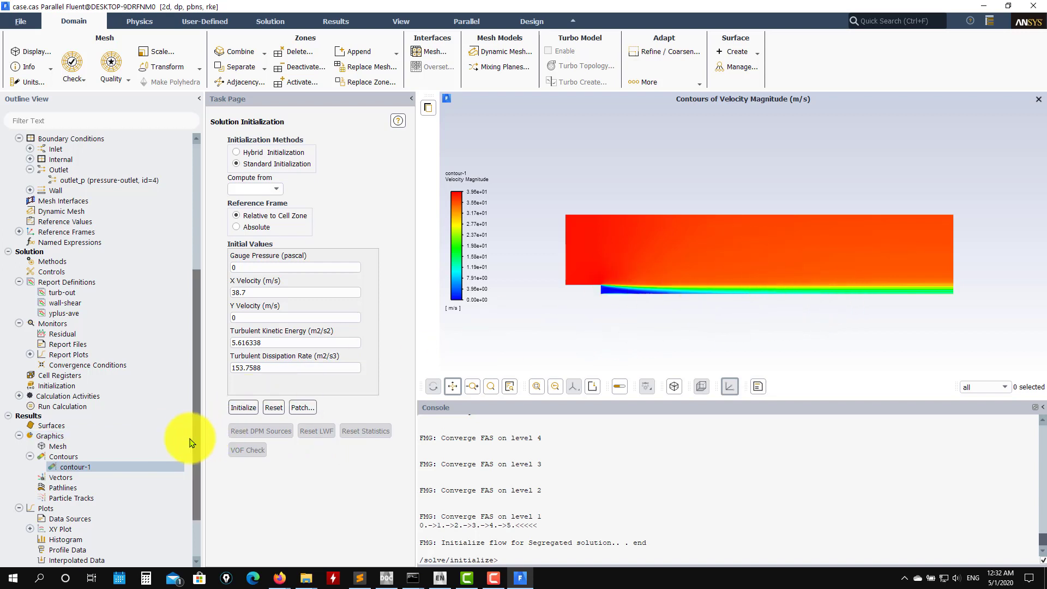
Step: Start the calculation with 1000 iterations and the automatic time step method
{"action": "scroll", "coordinate": [122, 471], "scroll_direction": "down", "scroll_amount": 2}
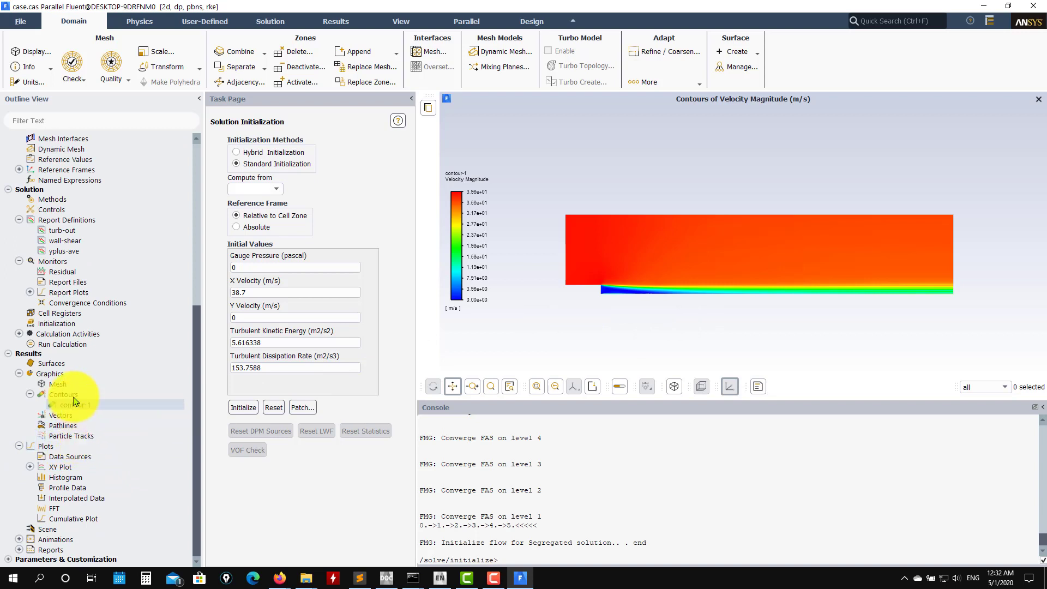
{"action": "left_click", "coordinate": [76, 344]}
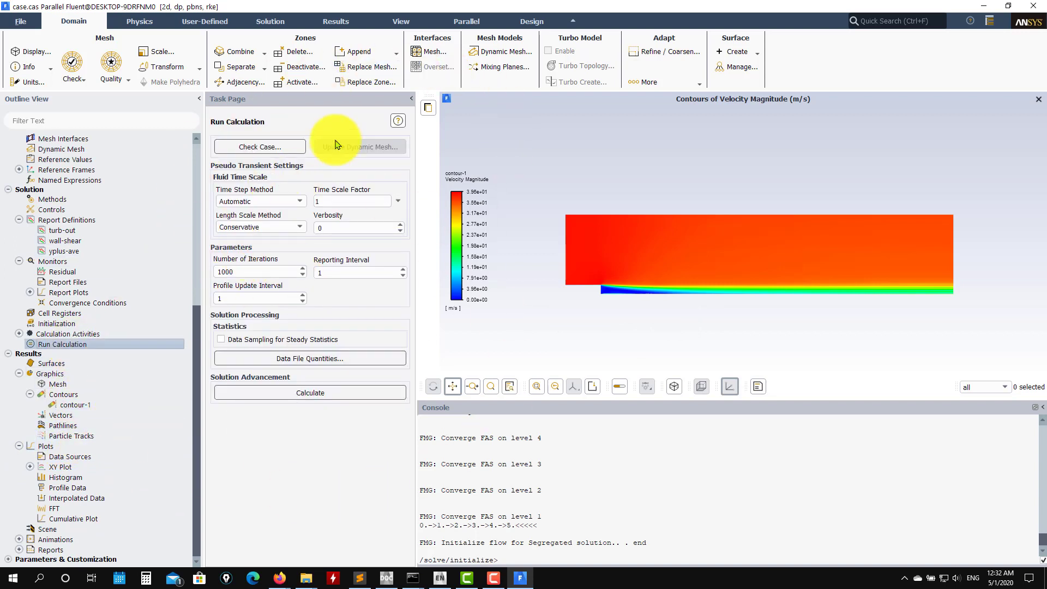
{"action": "left_click", "coordinate": [300, 393]}
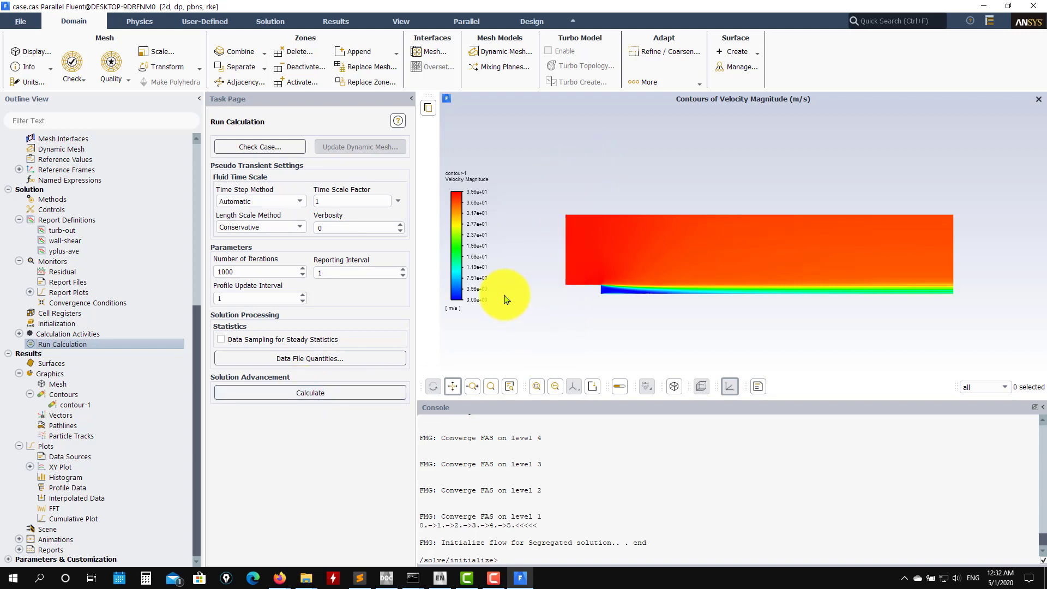
{"action": "left_click", "coordinate": [324, 399]}
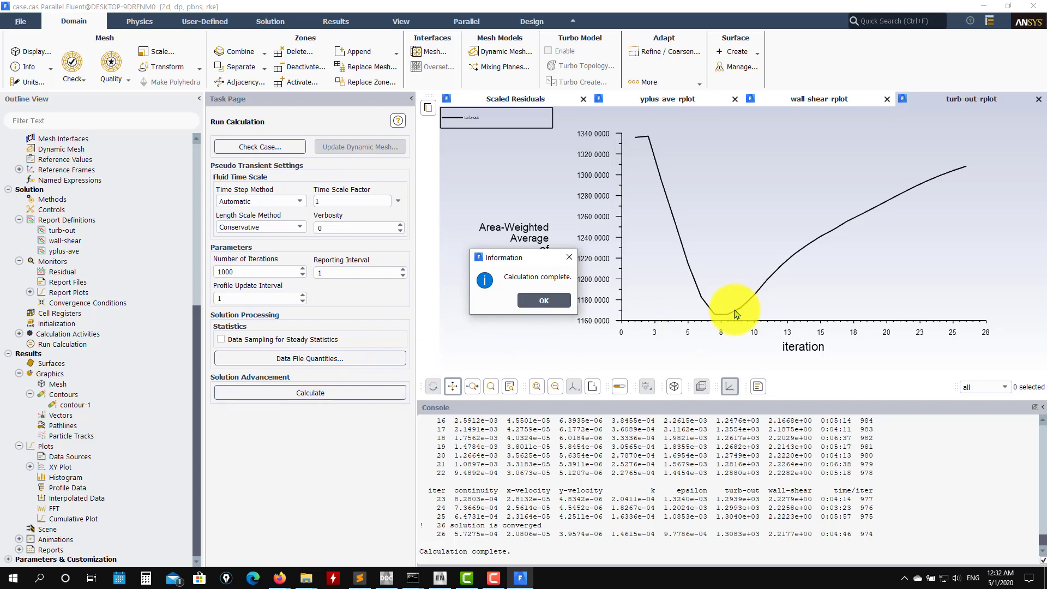
Step: Examine the scaled residuals, wall-shear and turb-out plots of the finished run and dismiss the completion message
{"action": "left_click", "coordinate": [533, 91]}
{"action": "left_click", "coordinate": [527, 104]}
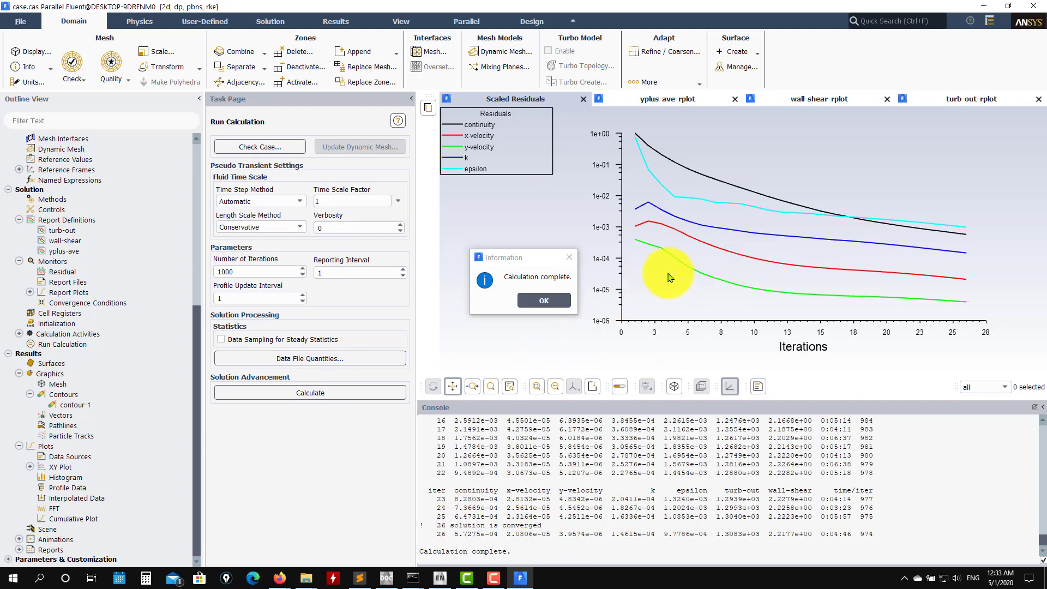
{"action": "left_click_drag", "start_coordinate": [535, 258], "coordinate": [315, 419]}
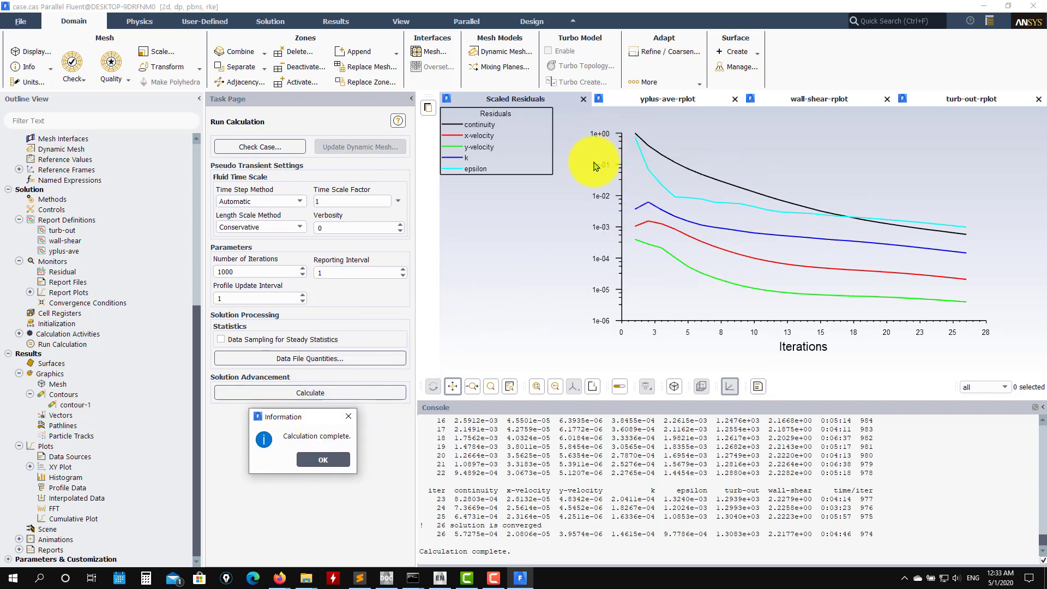
{"action": "left_click", "coordinate": [803, 99]}
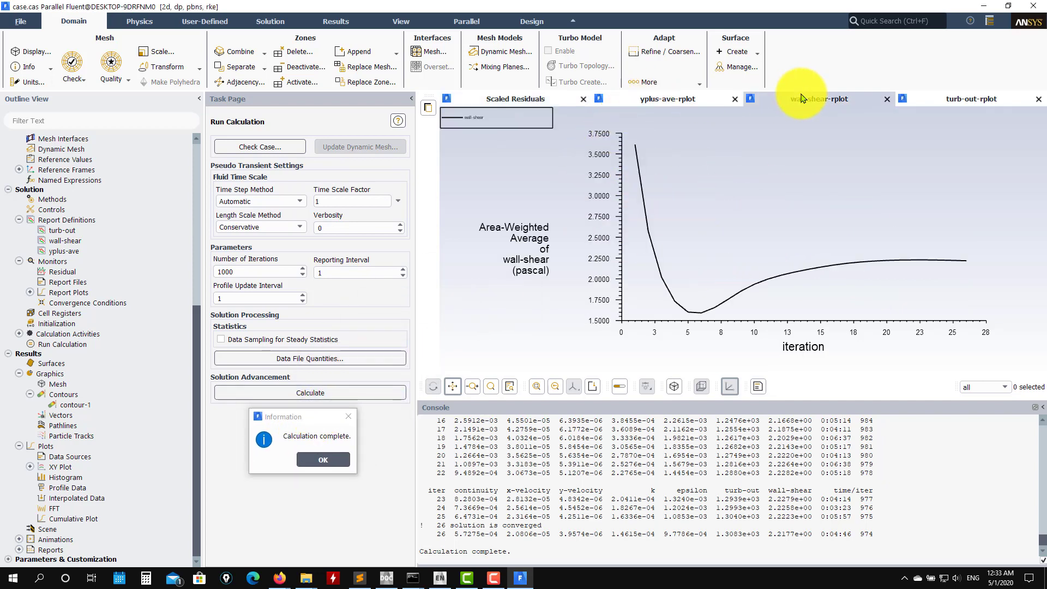
{"action": "left_click", "coordinate": [961, 99]}
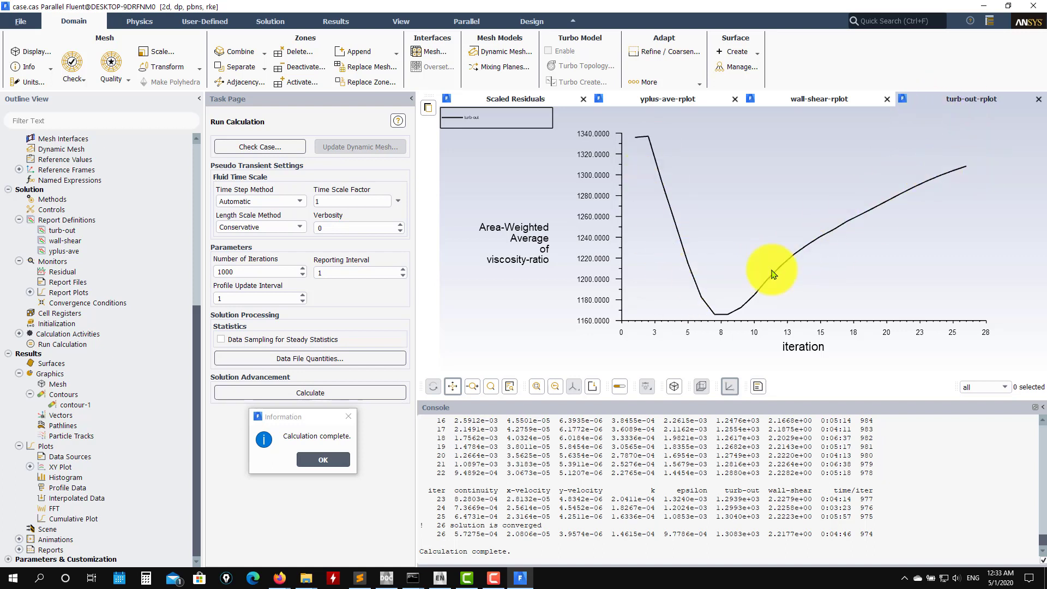
{"action": "left_click", "coordinate": [814, 101]}
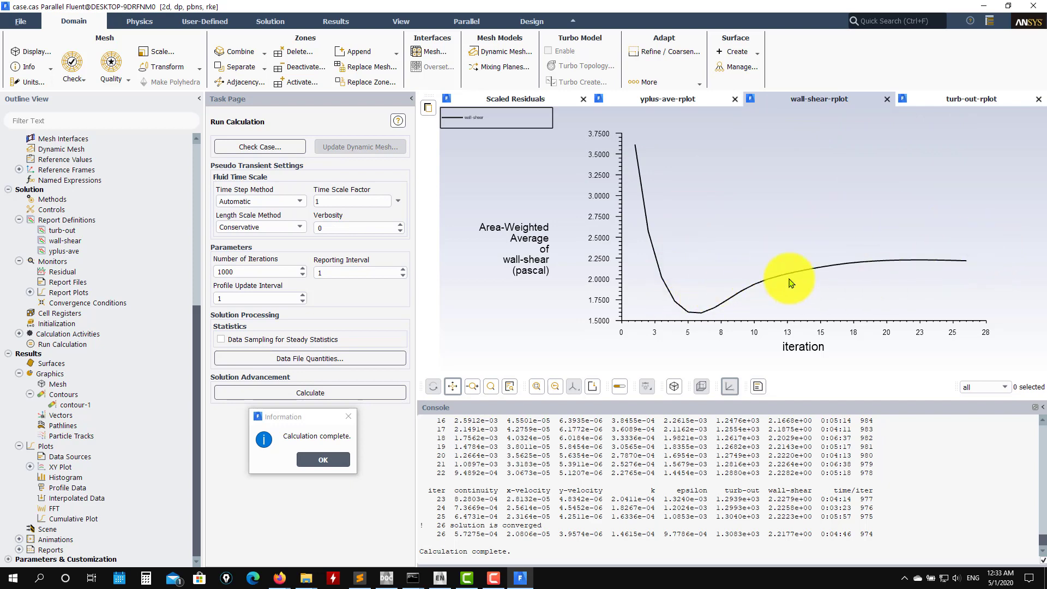
{"action": "left_click", "coordinate": [515, 98]}
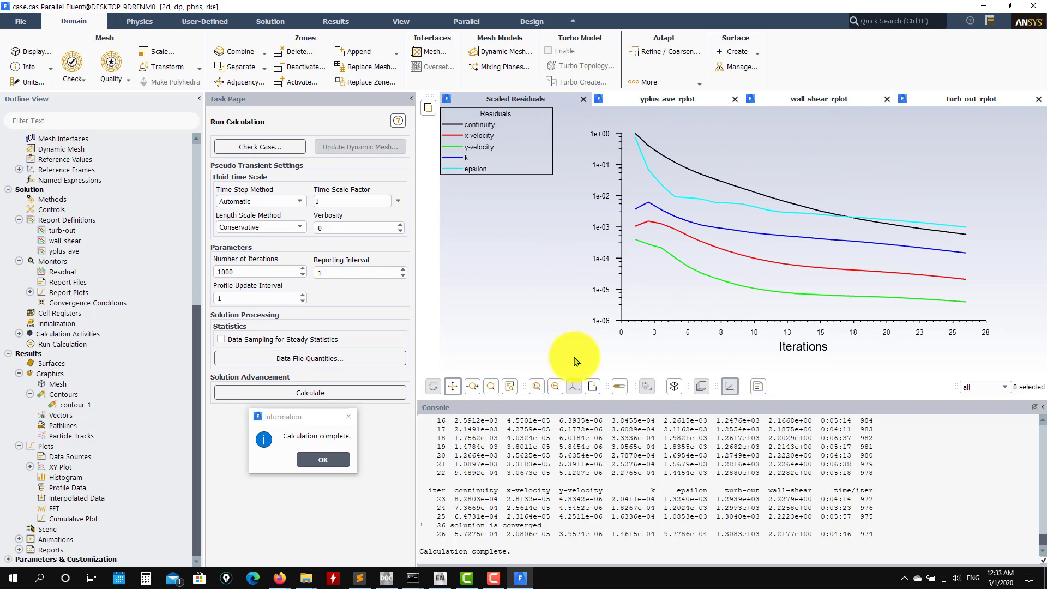
{"action": "left_click", "coordinate": [343, 463]}
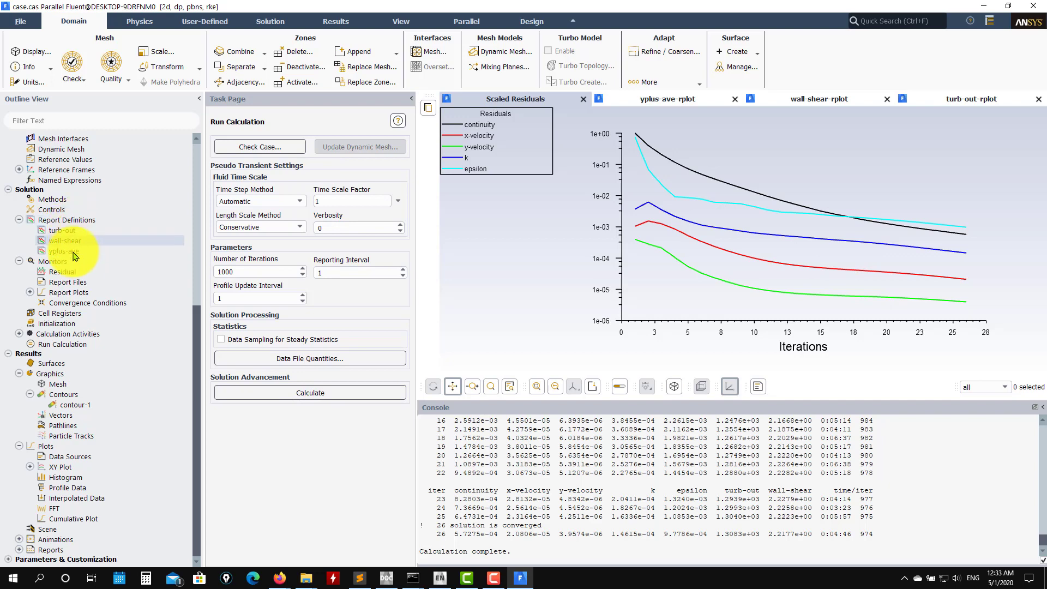
Step: Set the absolute convergence criterion of the continuity residual to 0.00001 and continue the calculation
{"action": "double_click", "coordinate": [70, 272]}
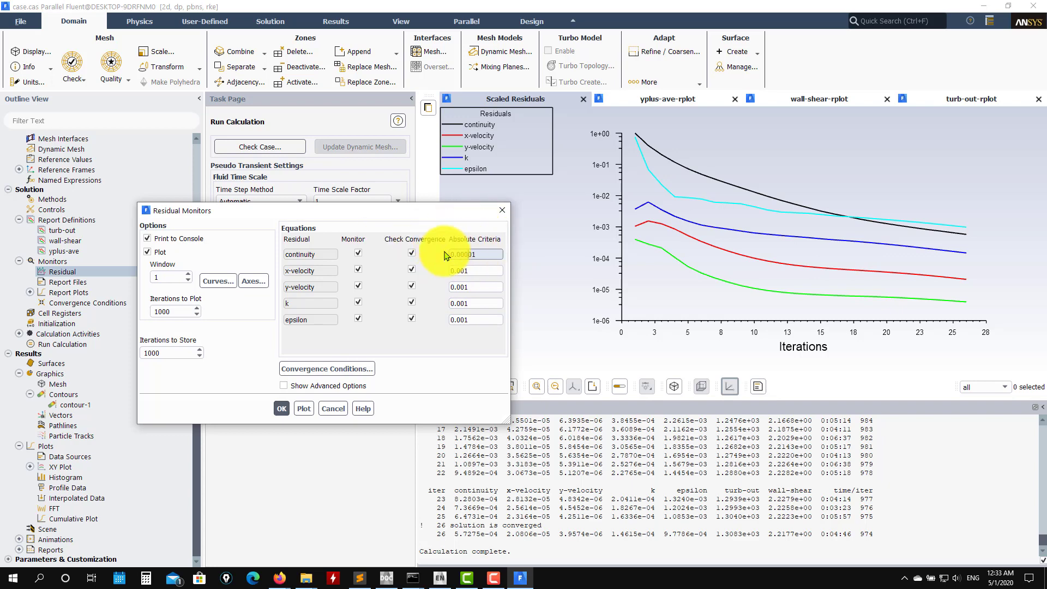
{"action": "left_click", "coordinate": [281, 409]}
{"action": "left_click", "coordinate": [320, 395]}
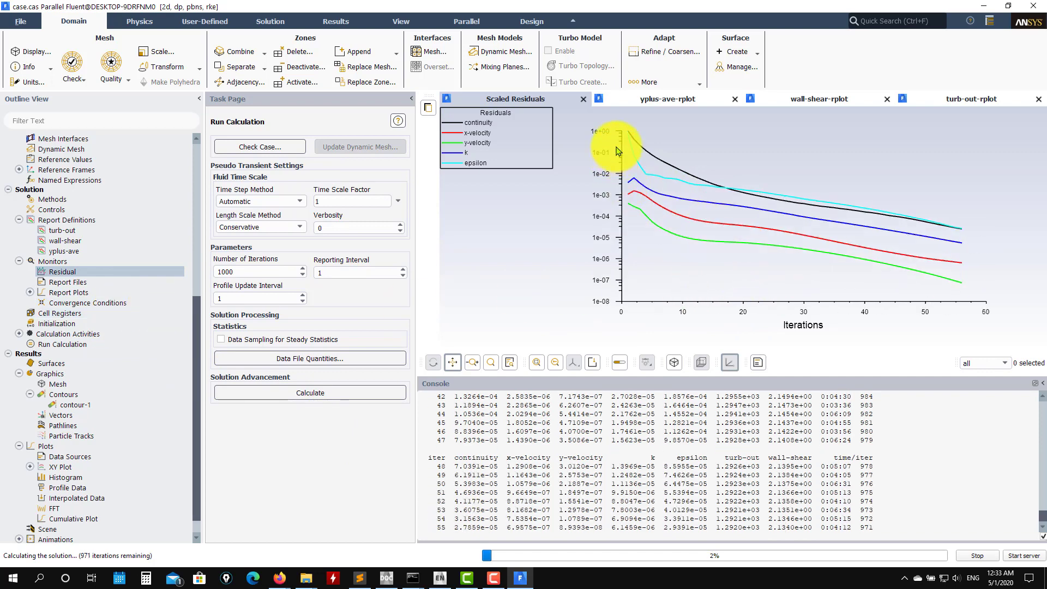
Step: Monitor the turb-out and wall-shear report plots through the end of the calculation and dismiss the completion message
{"action": "left_click", "coordinate": [957, 99]}
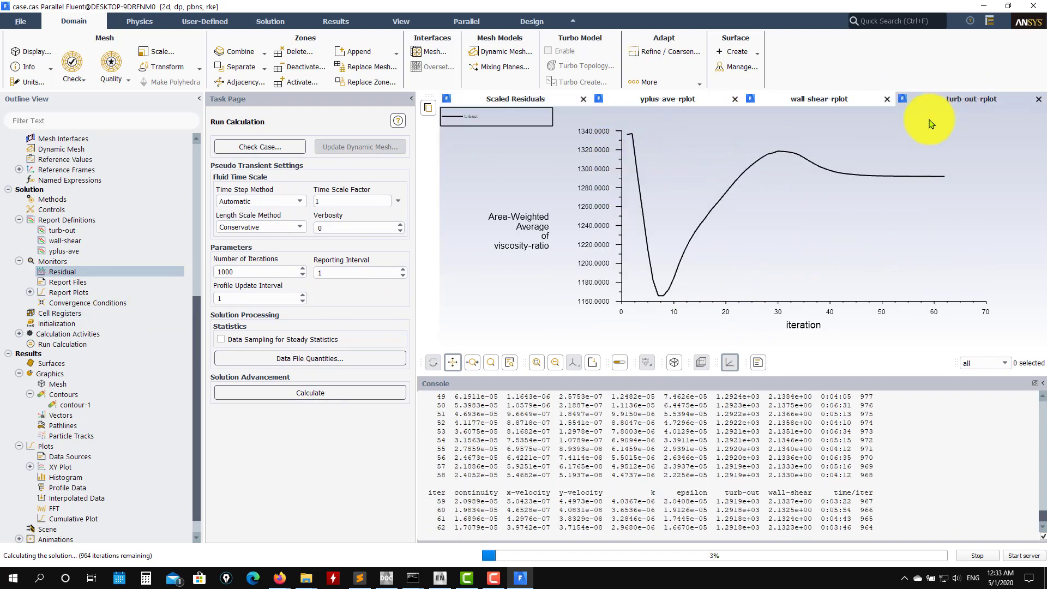
{"action": "left_click", "coordinate": [808, 99]}
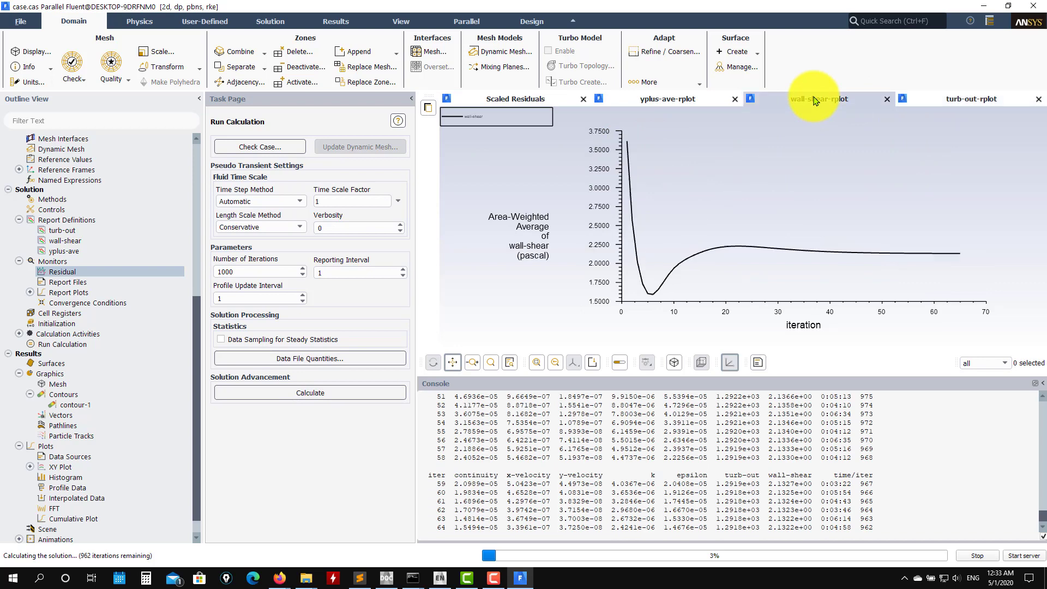
{"action": "left_click", "coordinate": [955, 104]}
{"action": "left_click", "coordinate": [853, 103]}
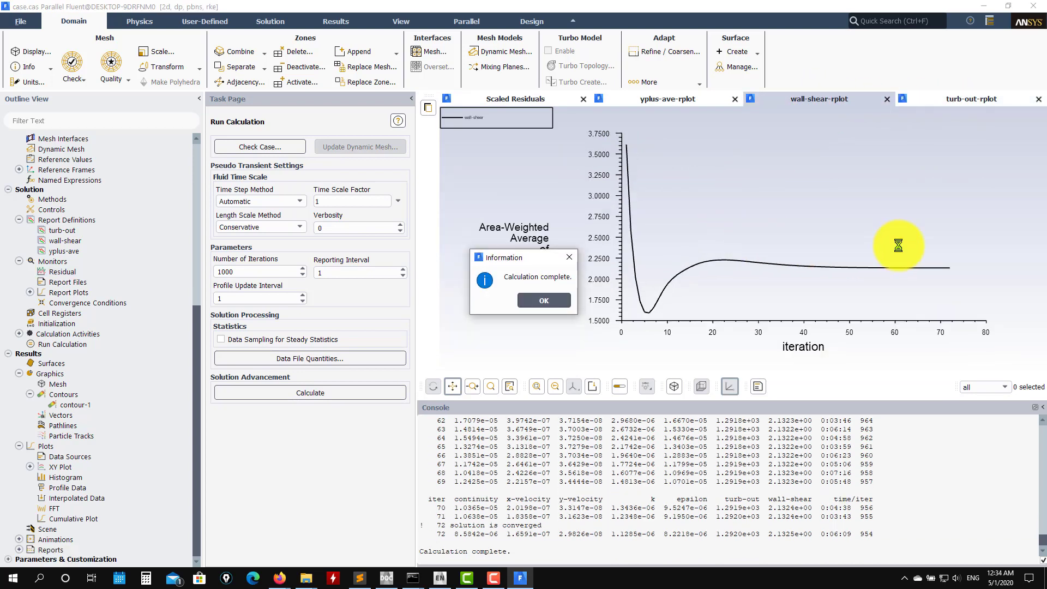
{"action": "left_click", "coordinate": [545, 300]}
{"action": "left_click", "coordinate": [949, 100]}
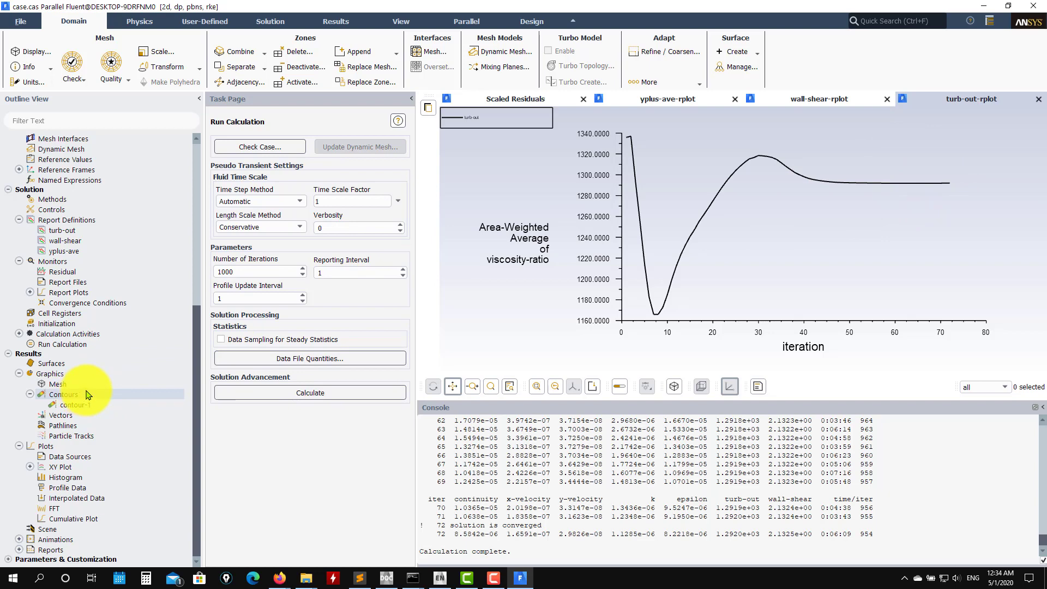
Step: Turn off the convergence checks of the residual equations in the residual monitor settings
{"action": "double_click", "coordinate": [73, 274]}
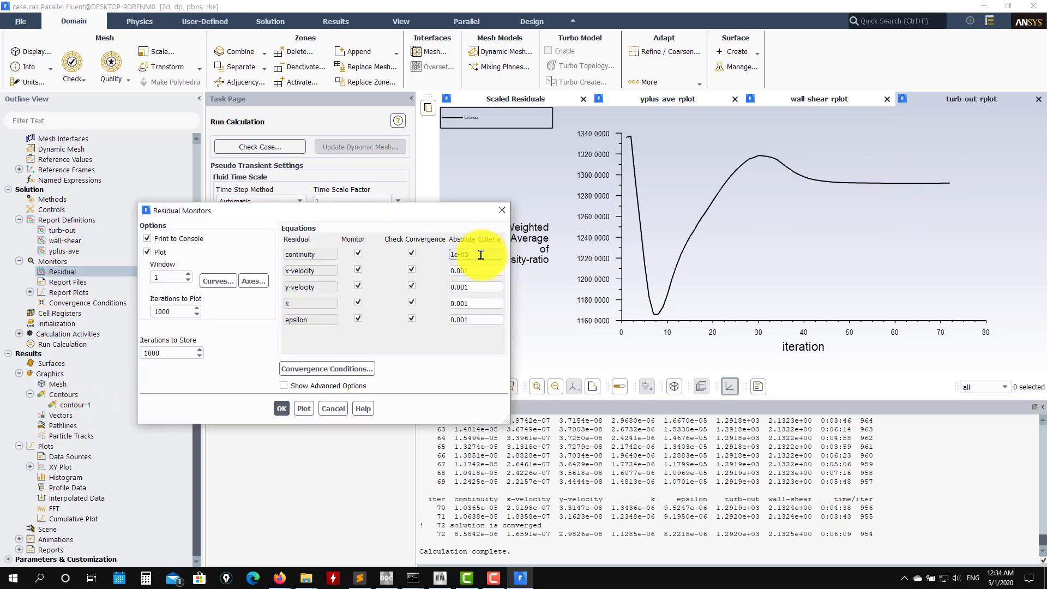
{"action": "left_click", "coordinate": [412, 287]}
{"action": "left_click", "coordinate": [412, 303]}
{"action": "left_click", "coordinate": [412, 318]}
{"action": "left_click", "coordinate": [281, 409]}
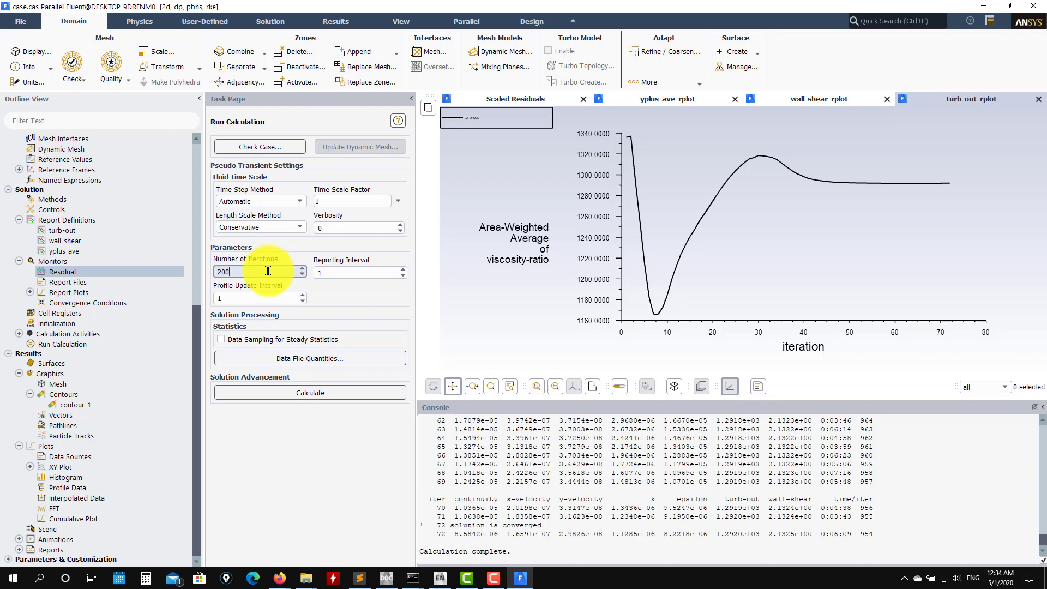
Step: Run the calculation for 200 more iterations and show the wall-shear report plot
{"action": "left_click", "coordinate": [312, 393]}
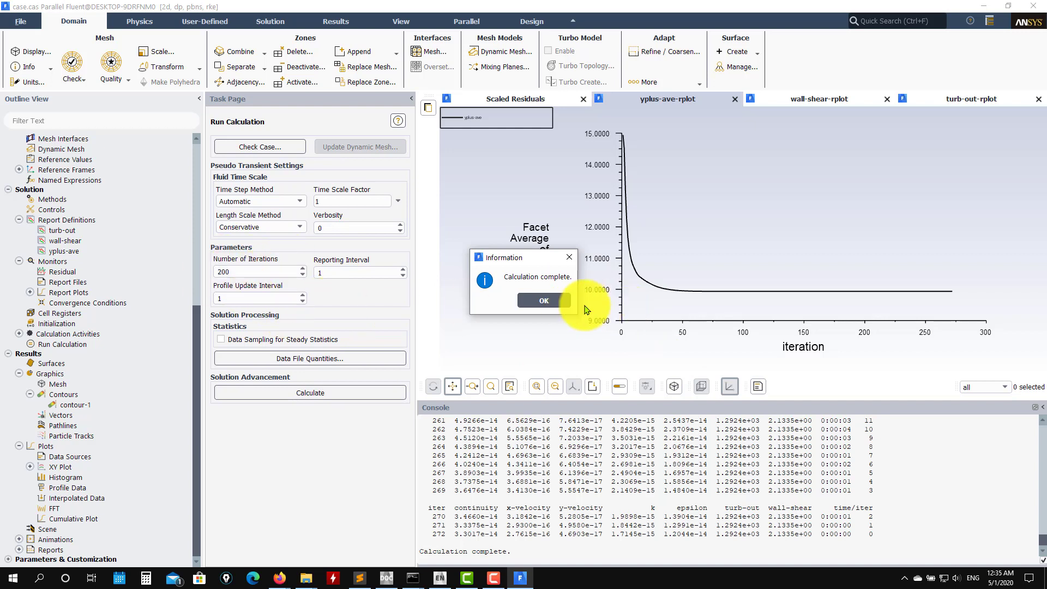
{"action": "left_click", "coordinate": [545, 302]}
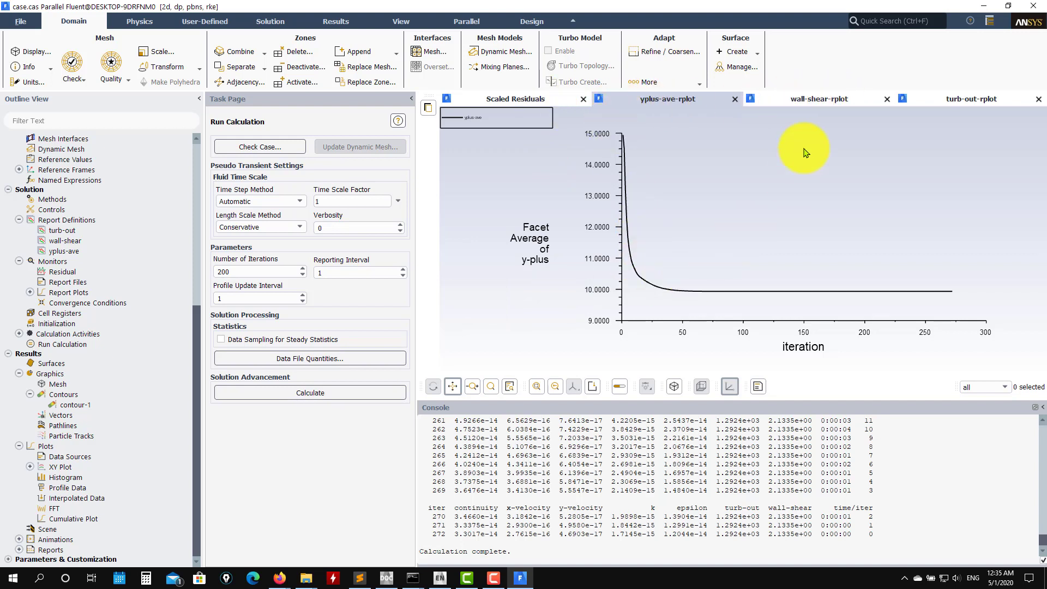
{"action": "left_click", "coordinate": [812, 100]}
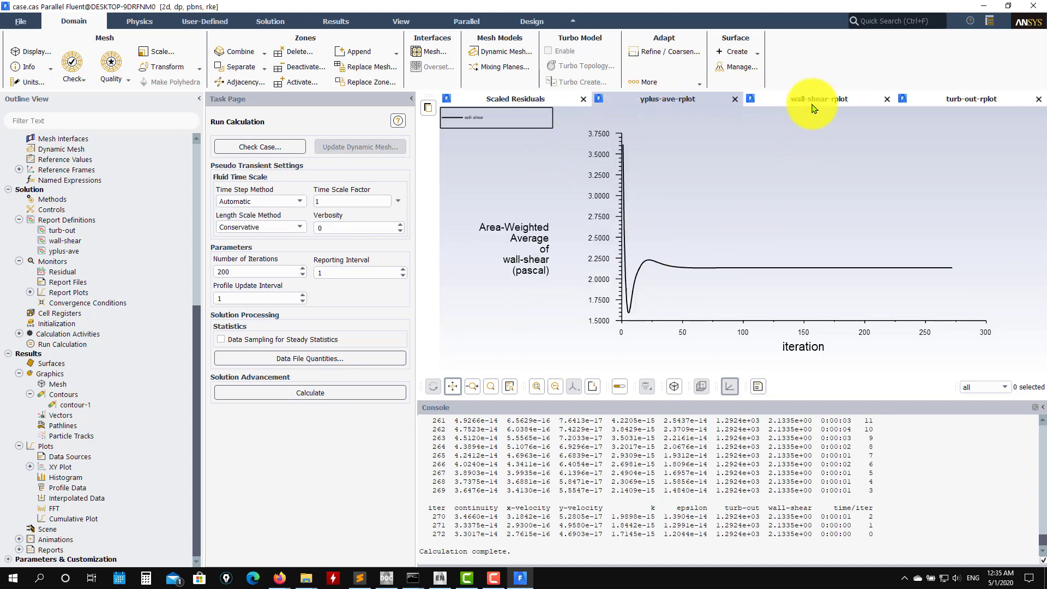
Step: Compare the scaled residuals with the turb-out, wall-shear and yplus-ave report plots to judge convergence
{"action": "left_click", "coordinate": [967, 98]}
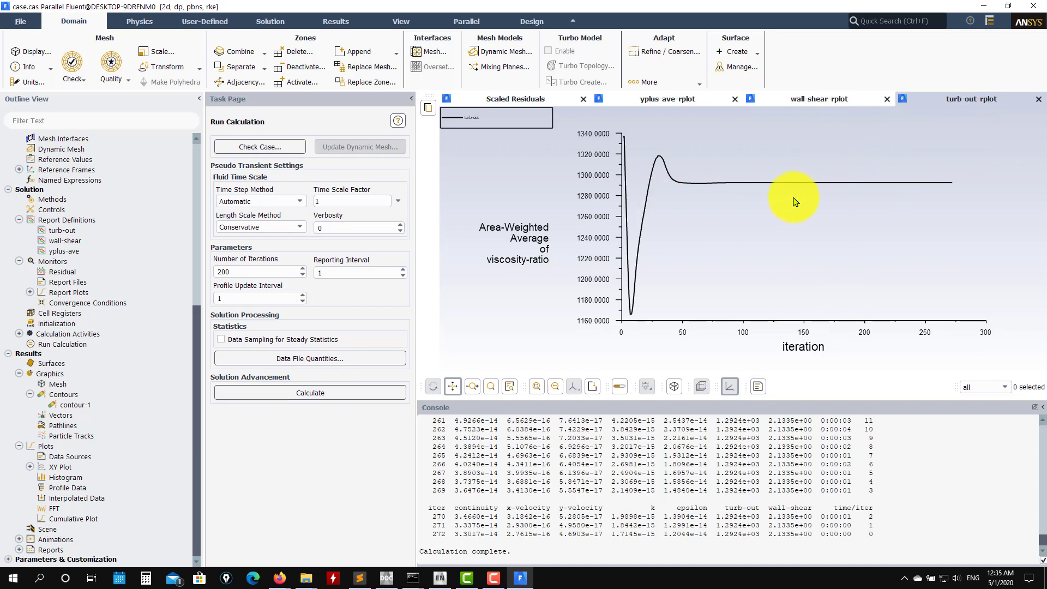
{"action": "left_click", "coordinate": [533, 98]}
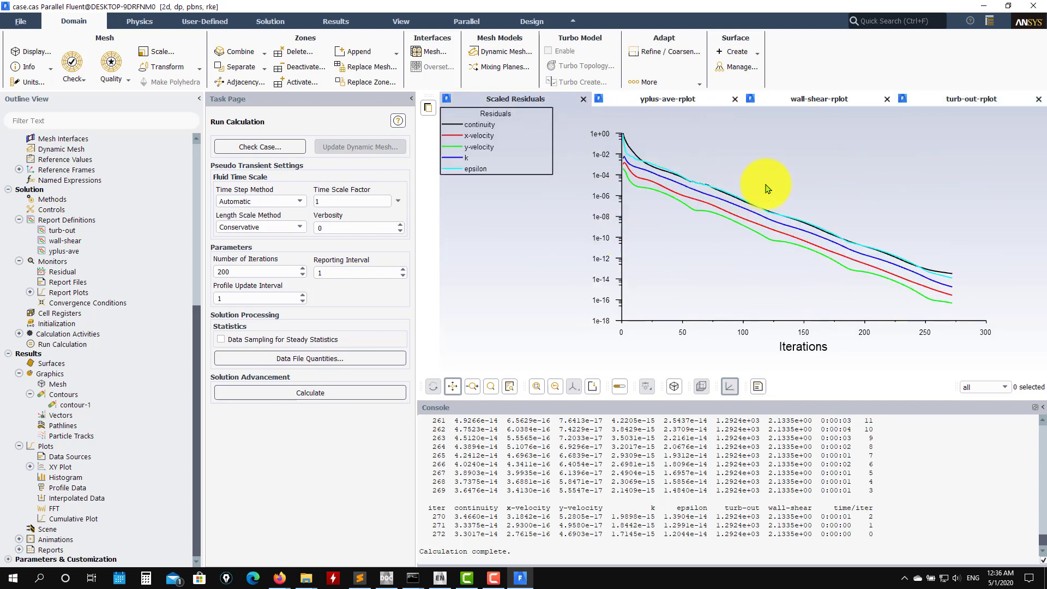
{"action": "left_click", "coordinate": [822, 104]}
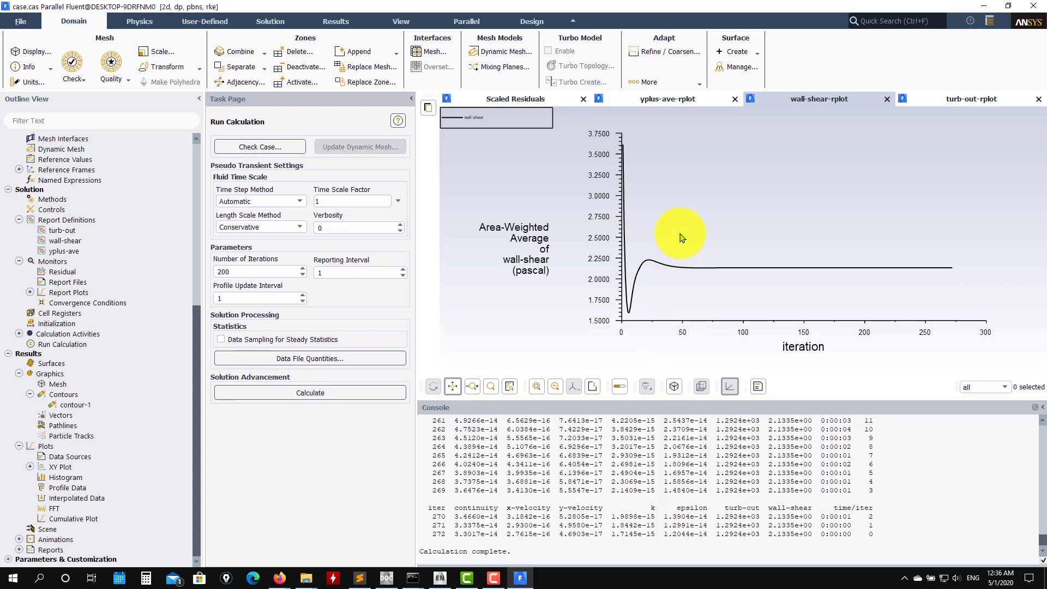
{"action": "left_click", "coordinate": [529, 99]}
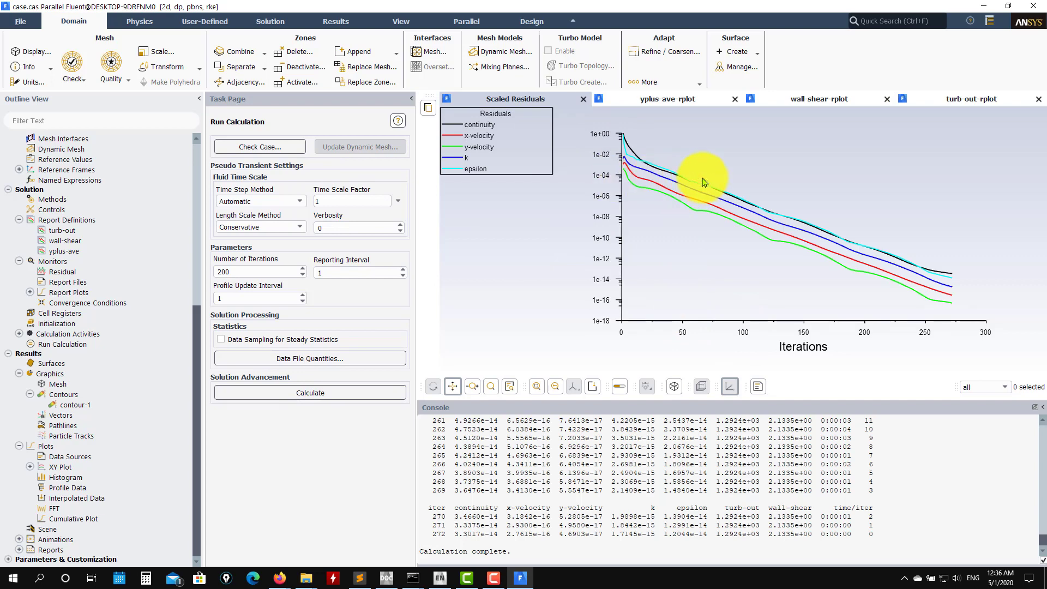
{"action": "left_click", "coordinate": [808, 106]}
{"action": "left_click", "coordinate": [960, 99]}
{"action": "left_click", "coordinate": [775, 100]}
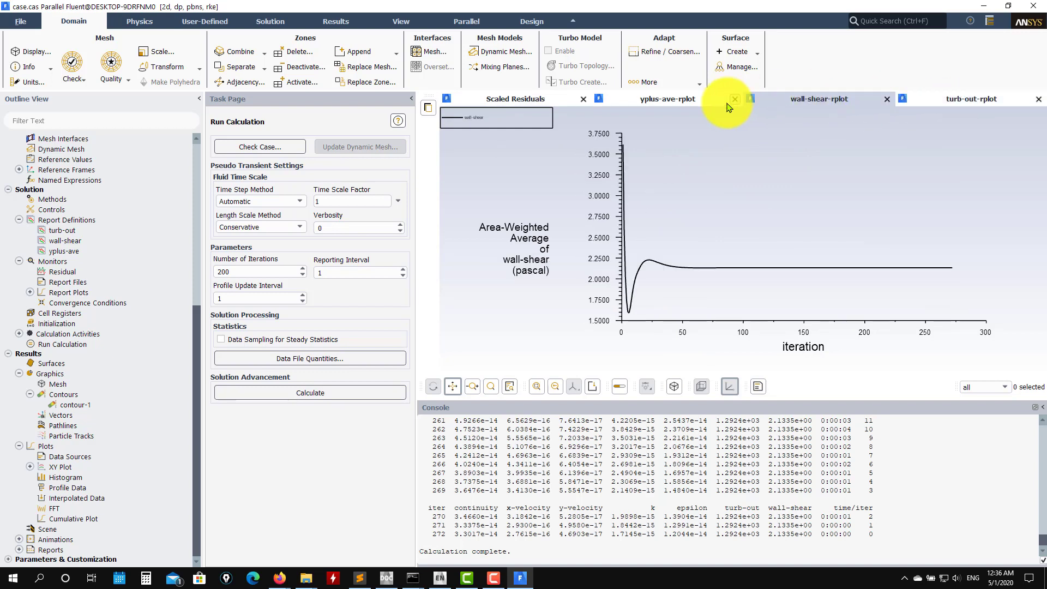
{"action": "left_click", "coordinate": [950, 98]}
{"action": "left_click", "coordinate": [873, 99]}
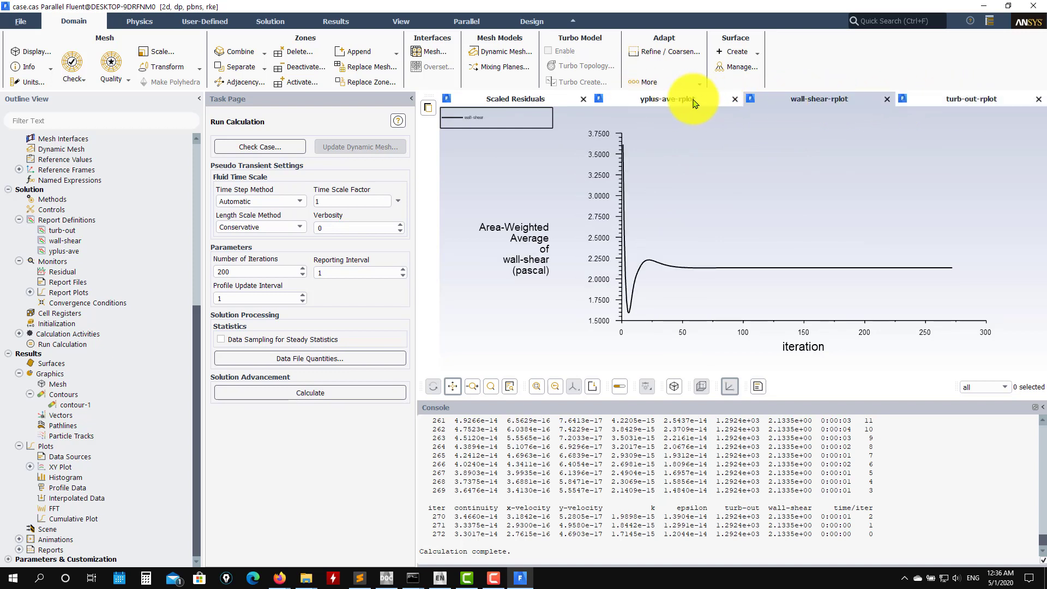
{"action": "left_click", "coordinate": [685, 101]}
{"action": "left_click", "coordinate": [780, 99]}
{"action": "left_click", "coordinate": [955, 104]}
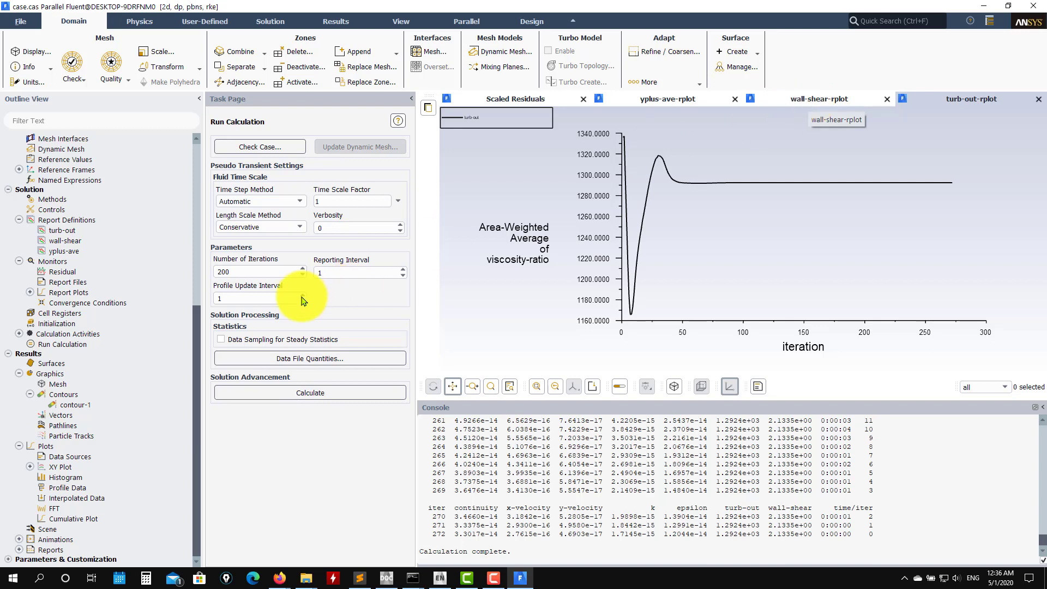
Step: Compute the mass flow rate flux report for the boundaries inlet_v and outlet_p, then close the report
{"action": "left_click", "coordinate": [20, 552]}
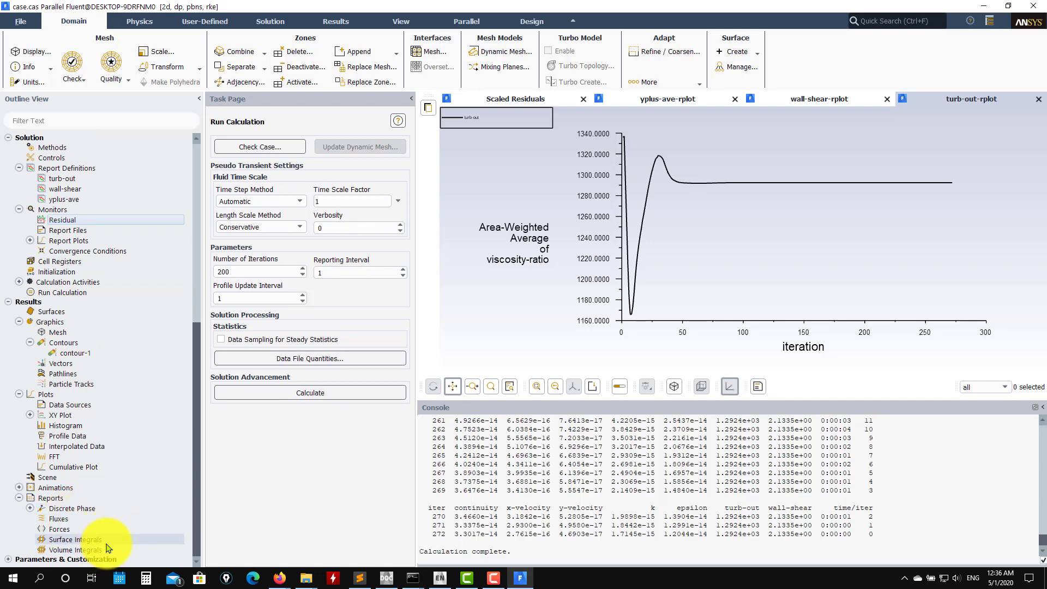
{"action": "double_click", "coordinate": [60, 520]}
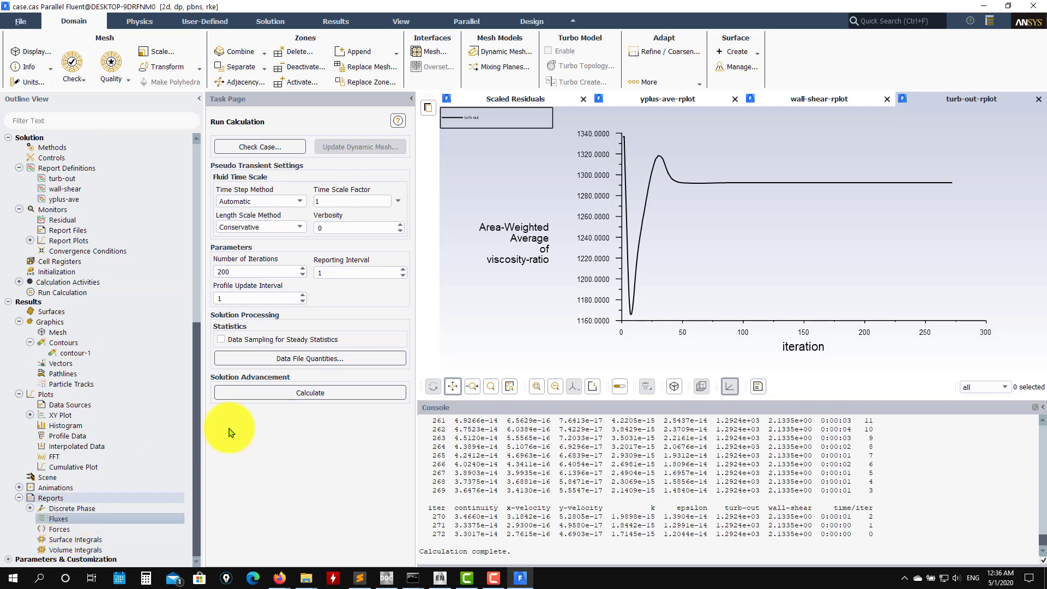
{"action": "left_click_drag", "start_coordinate": [349, 269], "coordinate": [235, 178]}
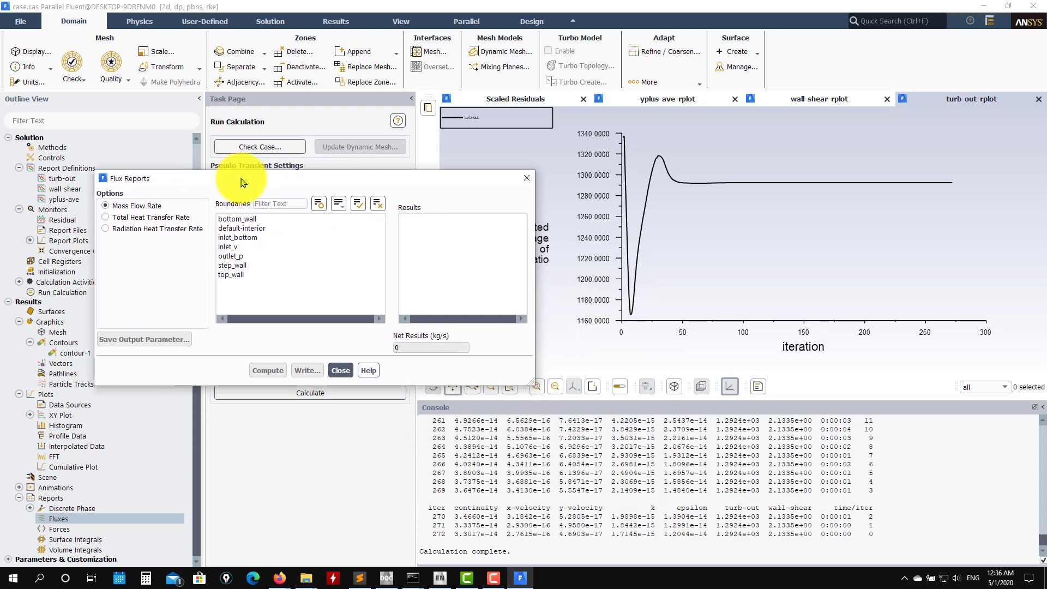
{"action": "left_click", "coordinate": [242, 247]}
{"action": "left_click", "coordinate": [232, 256]}
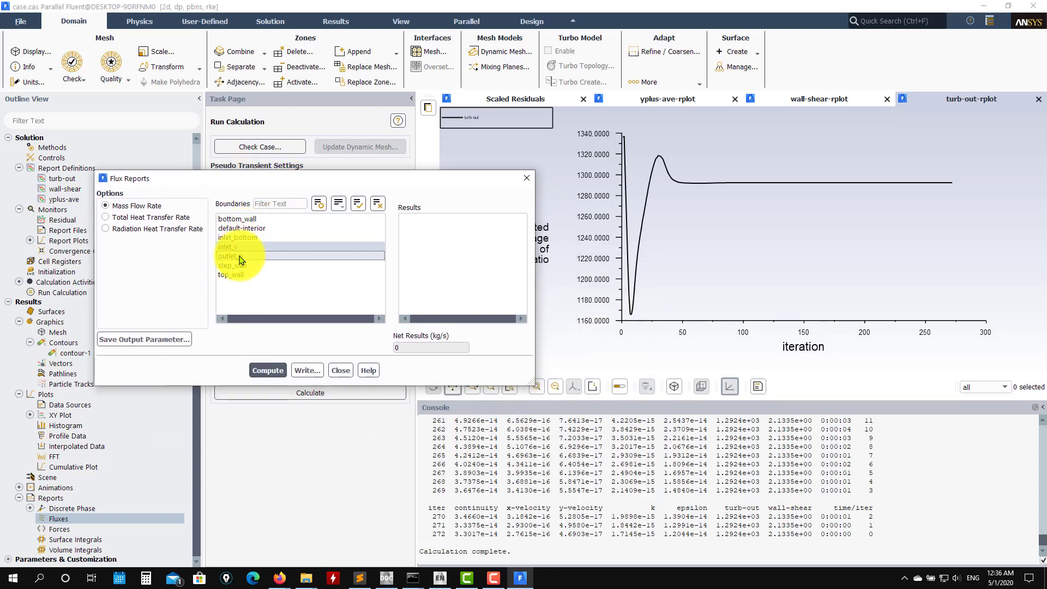
{"action": "left_click", "coordinate": [267, 371]}
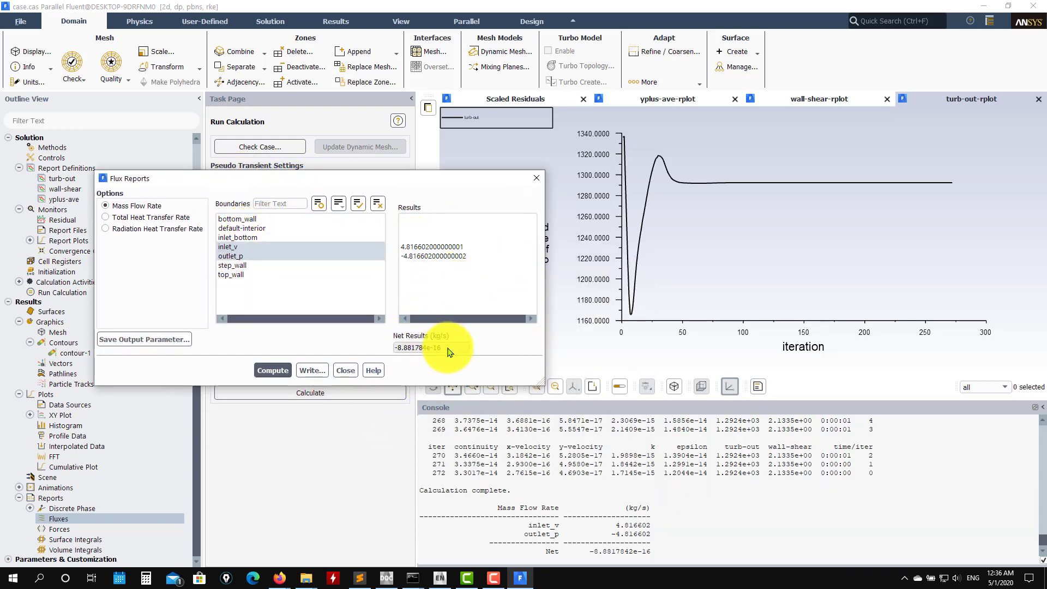
{"action": "left_click", "coordinate": [347, 371]}
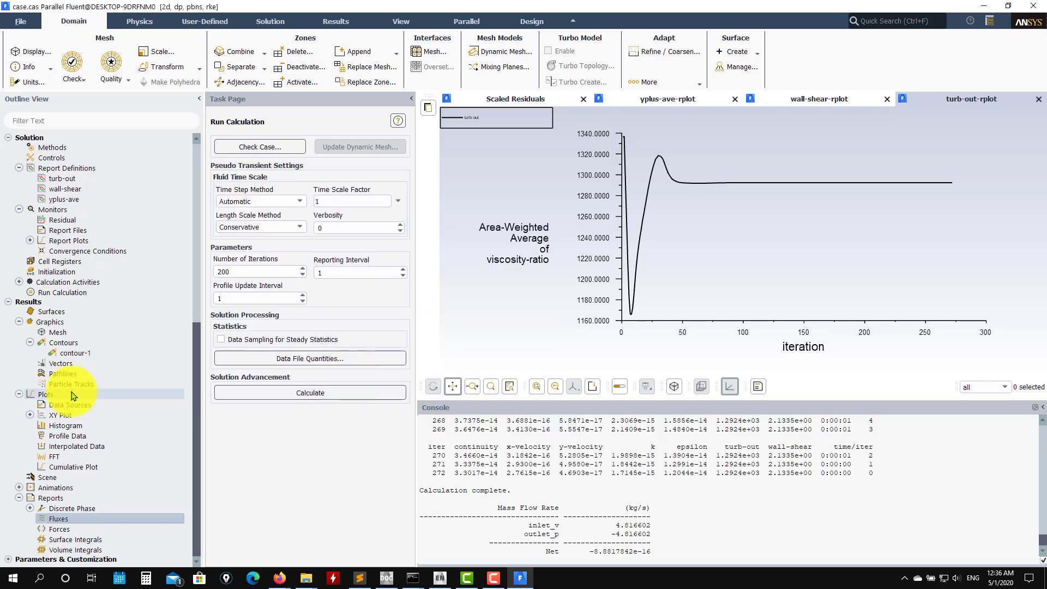
Step: Display the filled velocity magnitude contour-1 on the fluid surface and examine the flow behind the step
{"action": "double_click", "coordinate": [112, 352]}
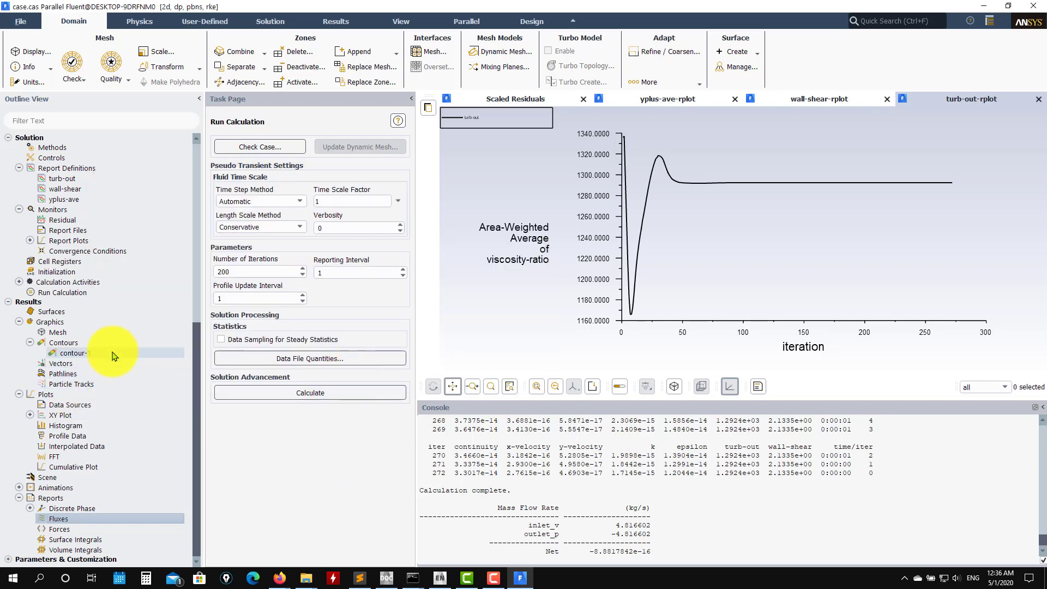
{"action": "left_click", "coordinate": [244, 430]}
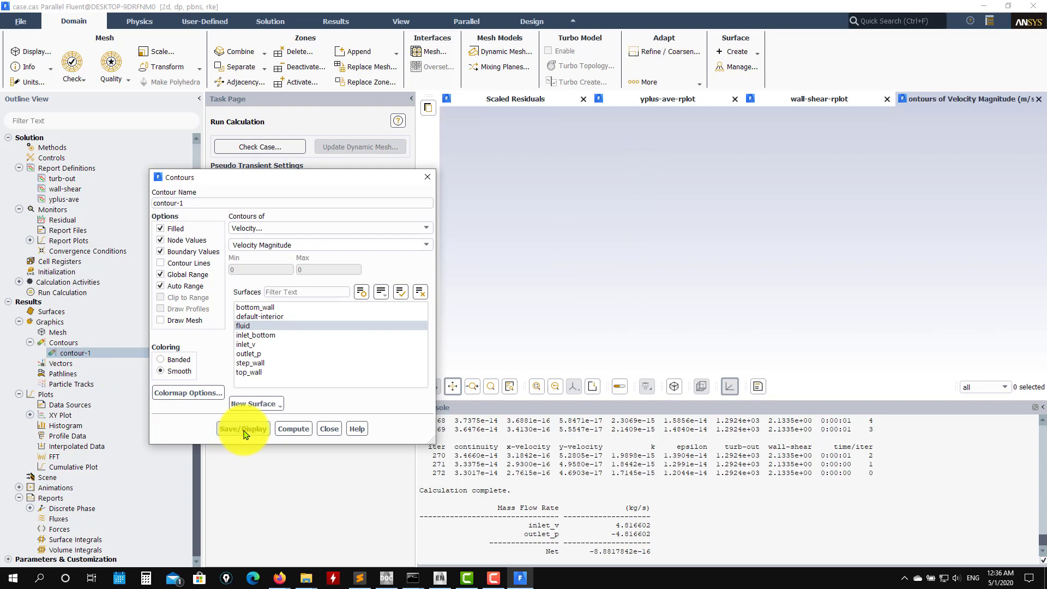
{"action": "scroll", "coordinate": [593, 257], "scroll_direction": "up", "scroll_amount": 3}
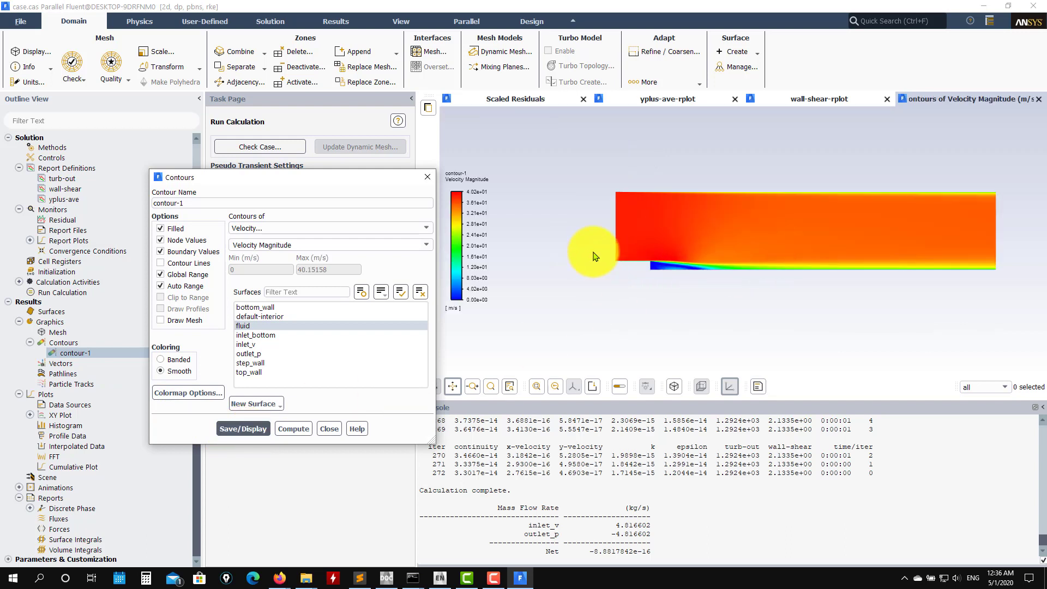
{"action": "left_click_drag", "start_coordinate": [762, 180], "coordinate": [668, 202]}
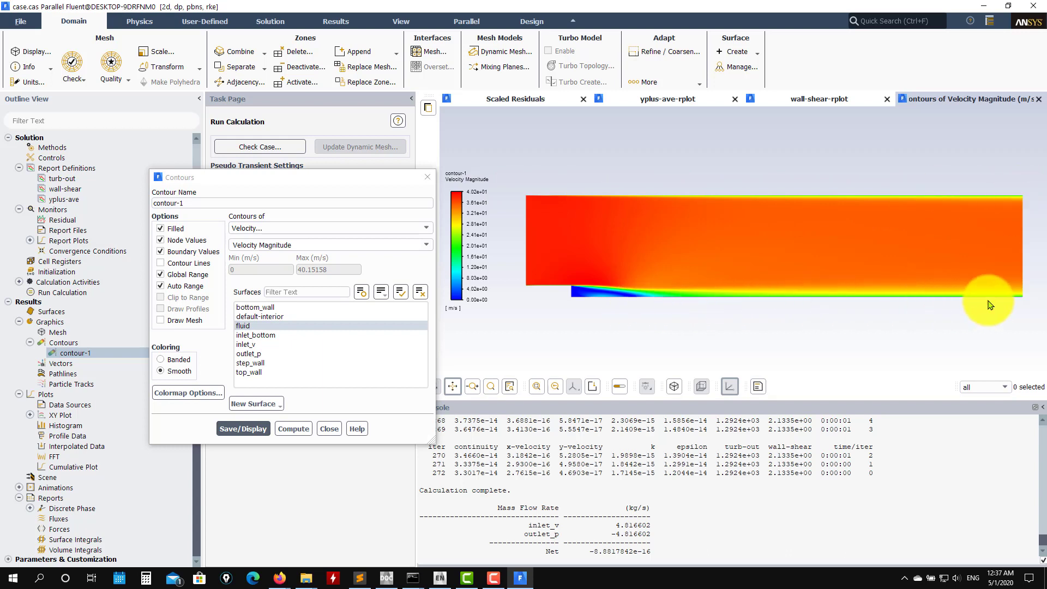
{"action": "scroll", "coordinate": [562, 278], "scroll_direction": "up", "scroll_amount": 3}
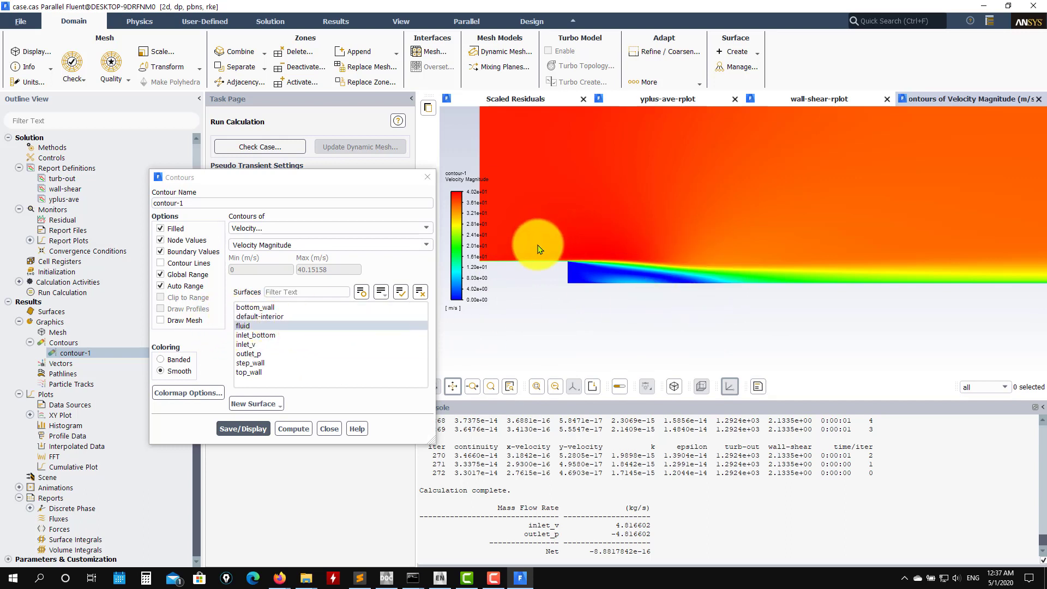
{"action": "scroll", "coordinate": [604, 295], "scroll_direction": "up", "scroll_amount": 1}
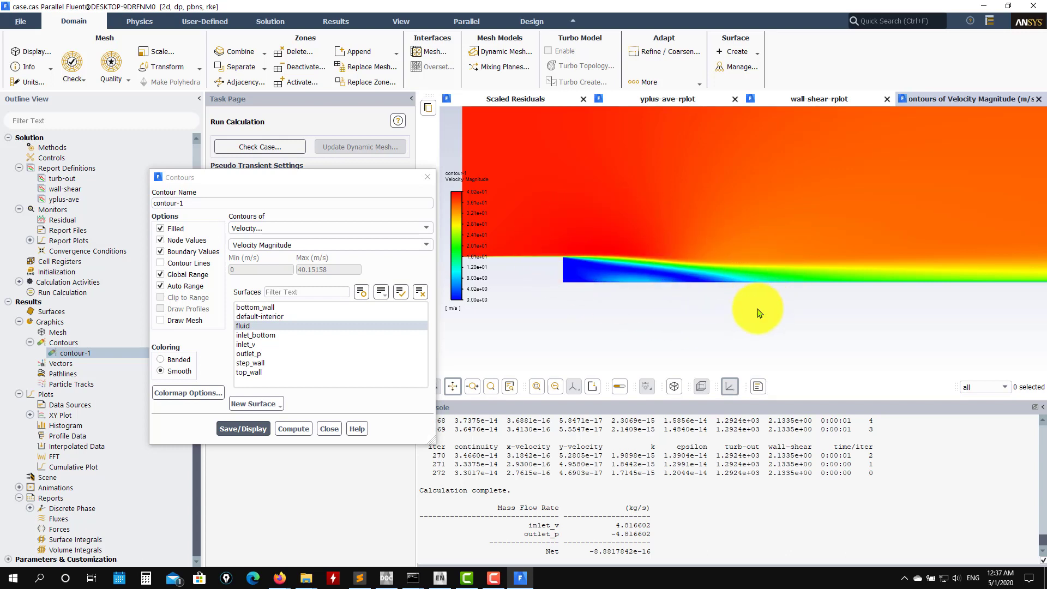
{"action": "left_click", "coordinate": [330, 429]}
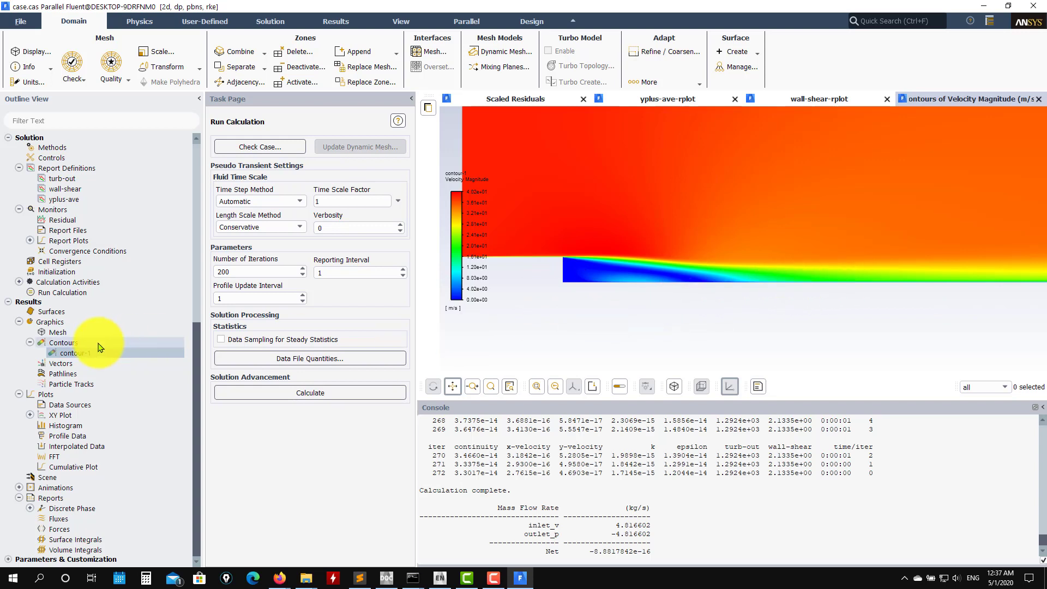
{"action": "left_click", "coordinate": [31, 416]}
{"action": "left_click", "coordinate": [75, 426]}
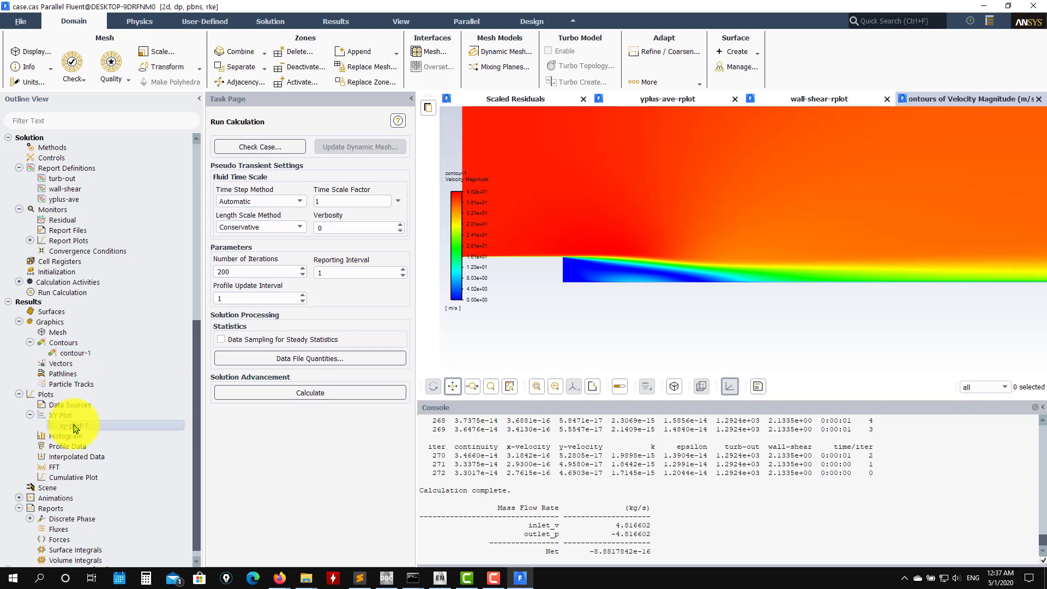
{"action": "double_click", "coordinate": [74, 427]}
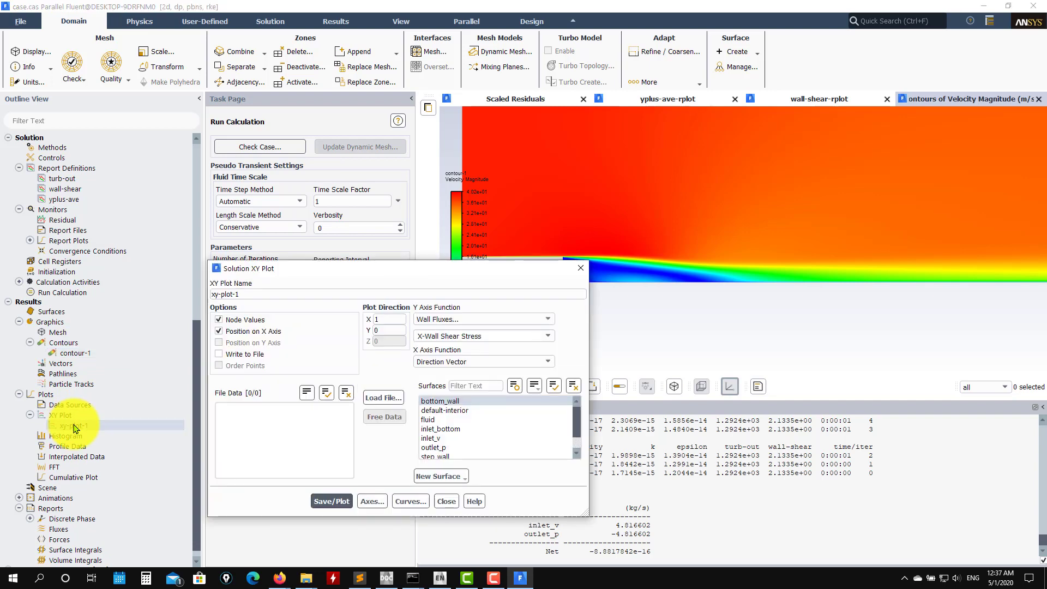
{"action": "left_click", "coordinate": [446, 501]}
Step: Create the XY plot xy-plot-2 of Wall Shear Stress along bottom_wall in the X direction and plot it
{"action": "left_click", "coordinate": [64, 416]}
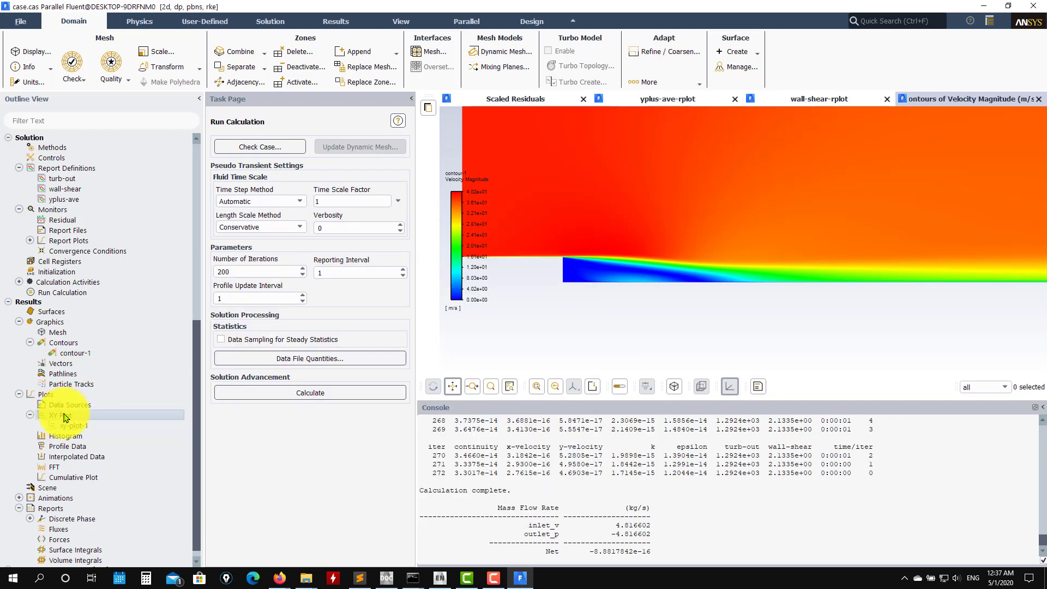
{"action": "right_click", "coordinate": [64, 418]}
{"action": "left_click", "coordinate": [90, 427]}
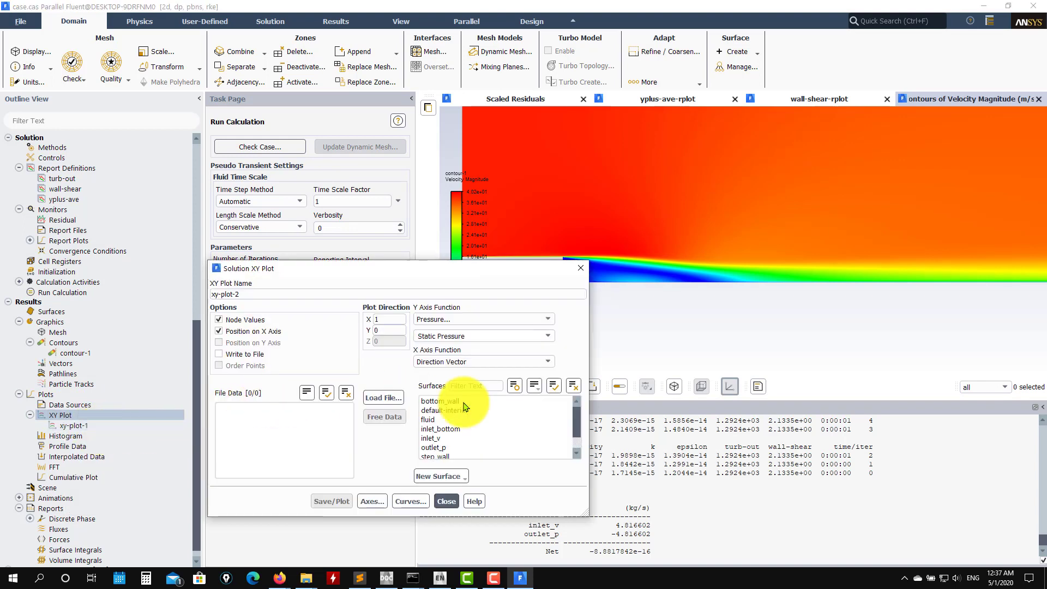
{"action": "scroll", "coordinate": [482, 426], "scroll_direction": "down", "scroll_amount": 1}
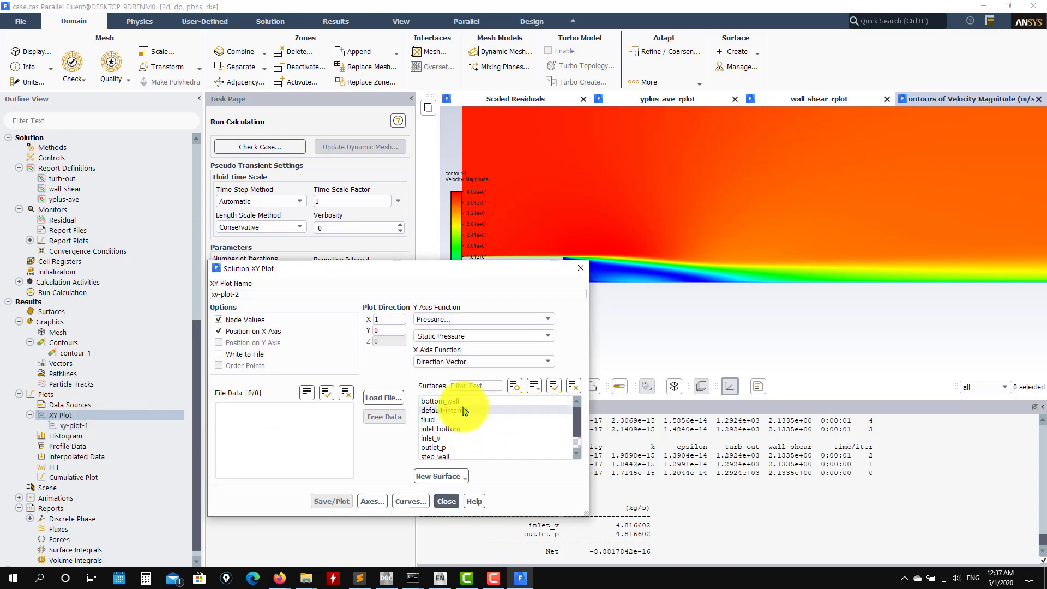
{"action": "left_click", "coordinate": [439, 402]}
{"action": "left_click", "coordinate": [546, 320]}
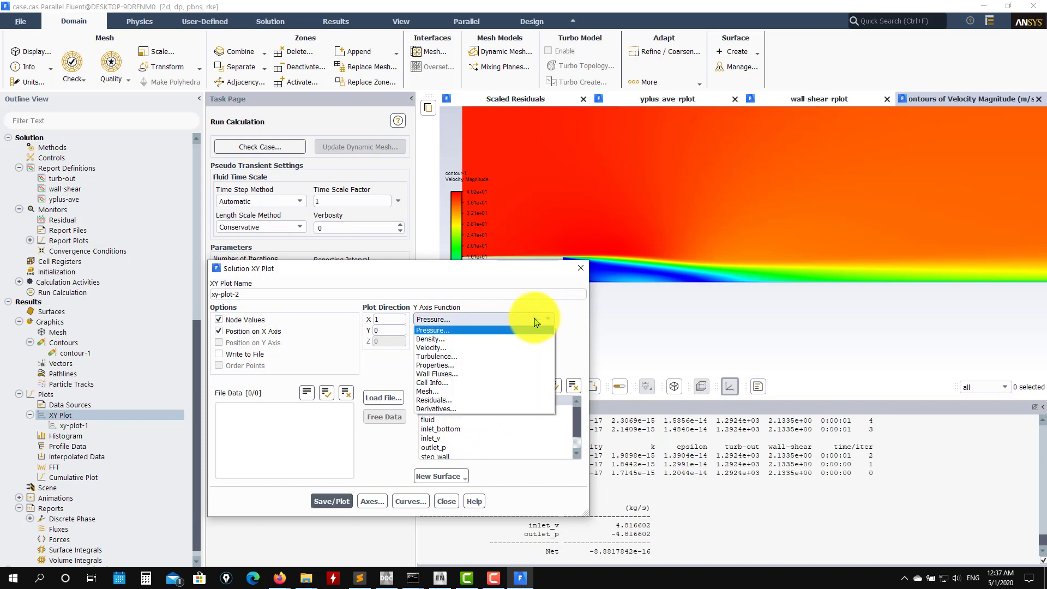
{"action": "left_click", "coordinate": [480, 374]}
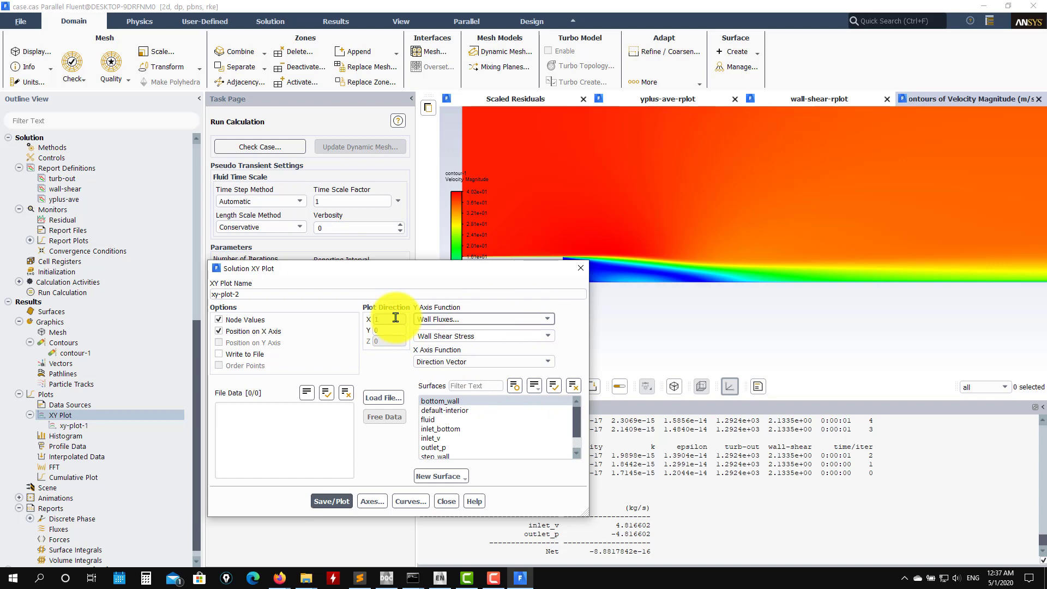
{"action": "left_click", "coordinate": [330, 501]}
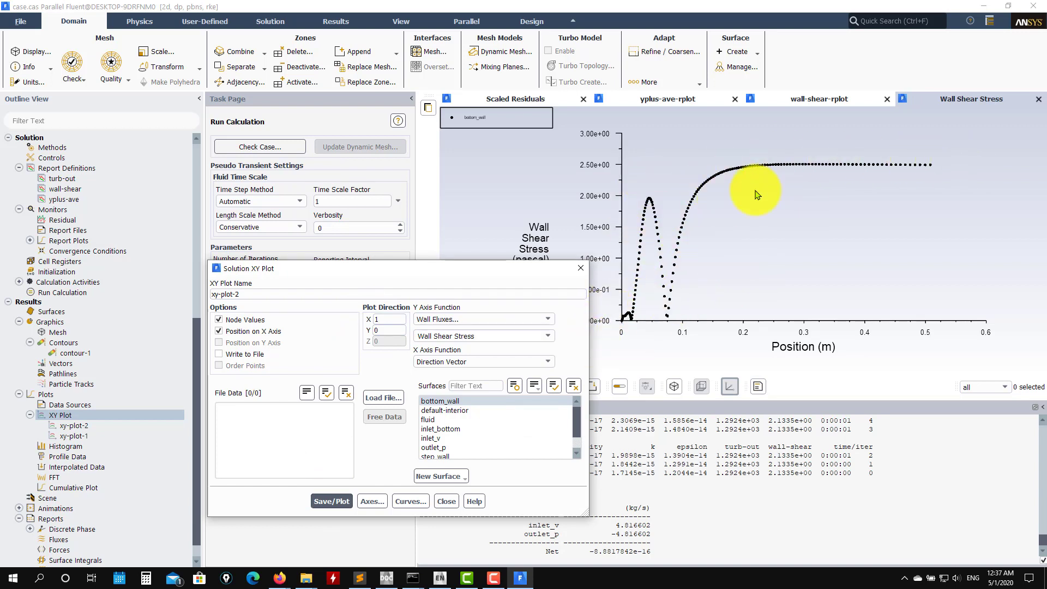
Step: Change the Y axis function of xy-plot-2 to X-Wall Shear Stress and replot it
{"action": "left_click", "coordinate": [548, 336]}
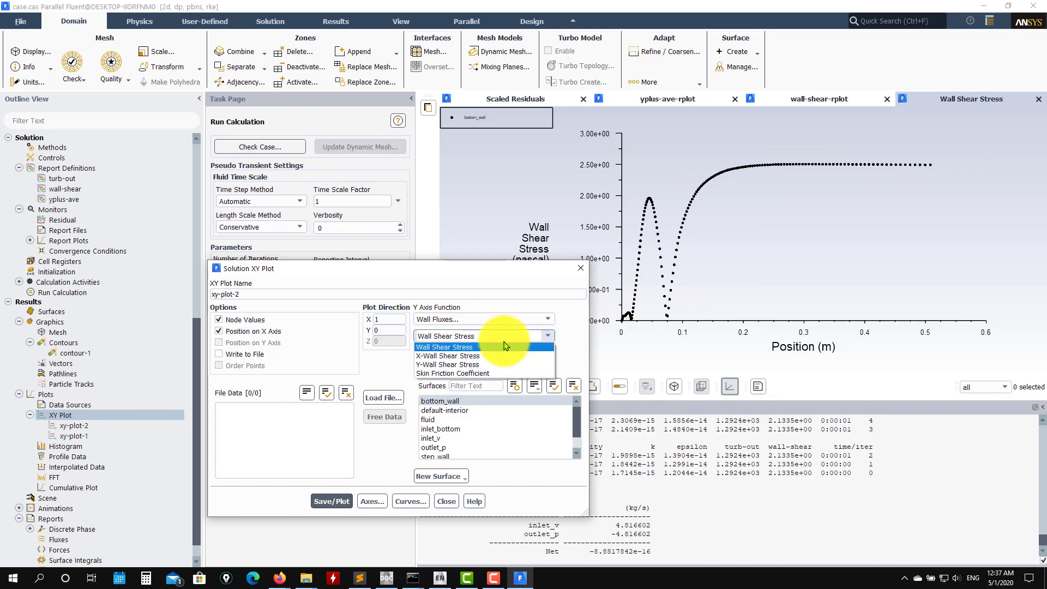
{"action": "left_click", "coordinate": [437, 353]}
{"action": "left_click", "coordinate": [333, 501]}
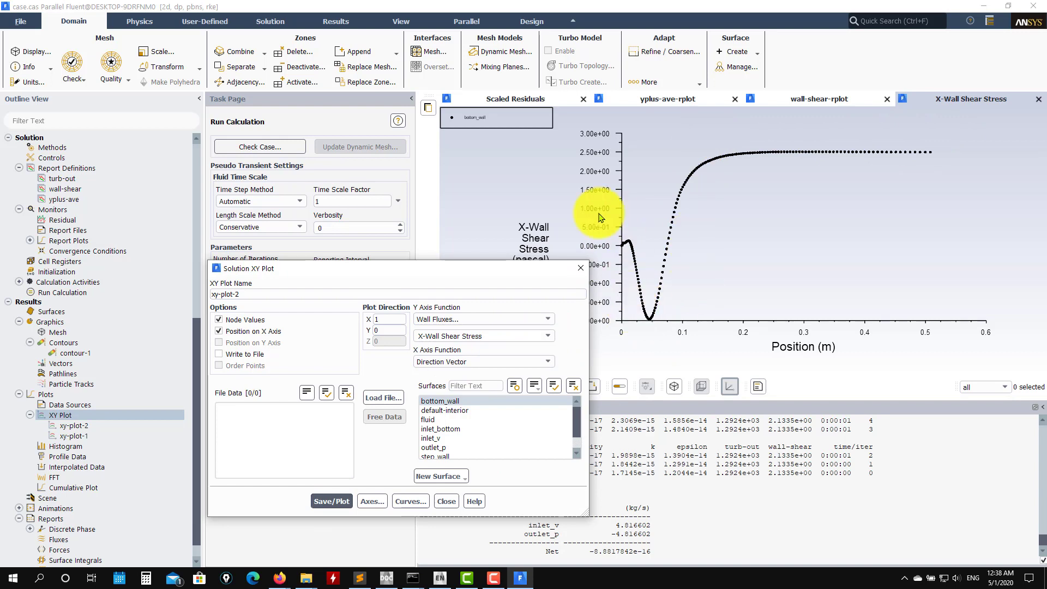
Step: Load the experimental data file cf_data.xy from the tut7_backward_step folder and plot it together with the bottom_wall curve
{"action": "left_click", "coordinate": [397, 396]}
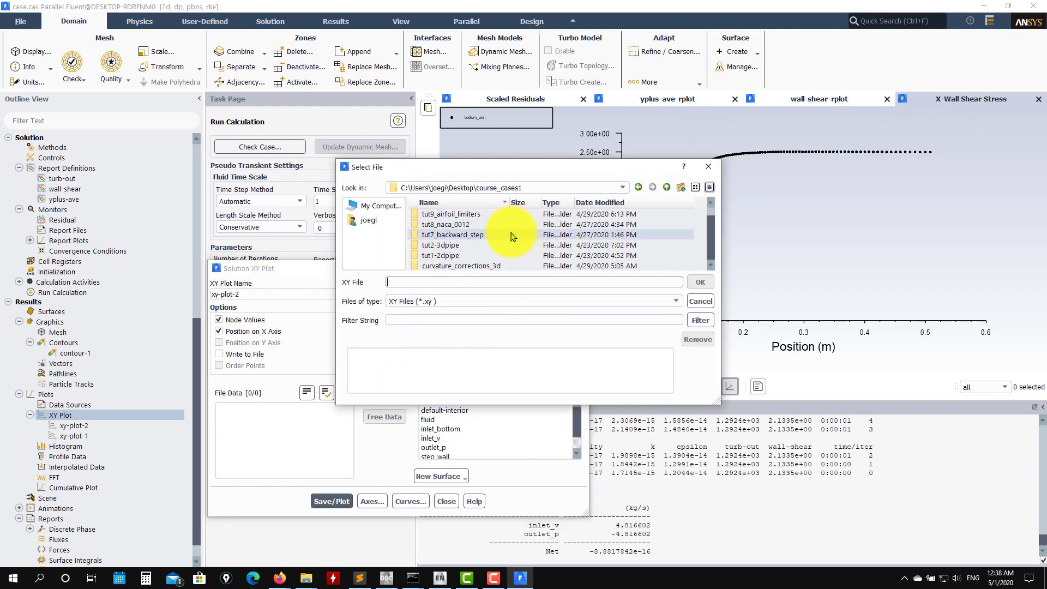
{"action": "double_click", "coordinate": [457, 235]}
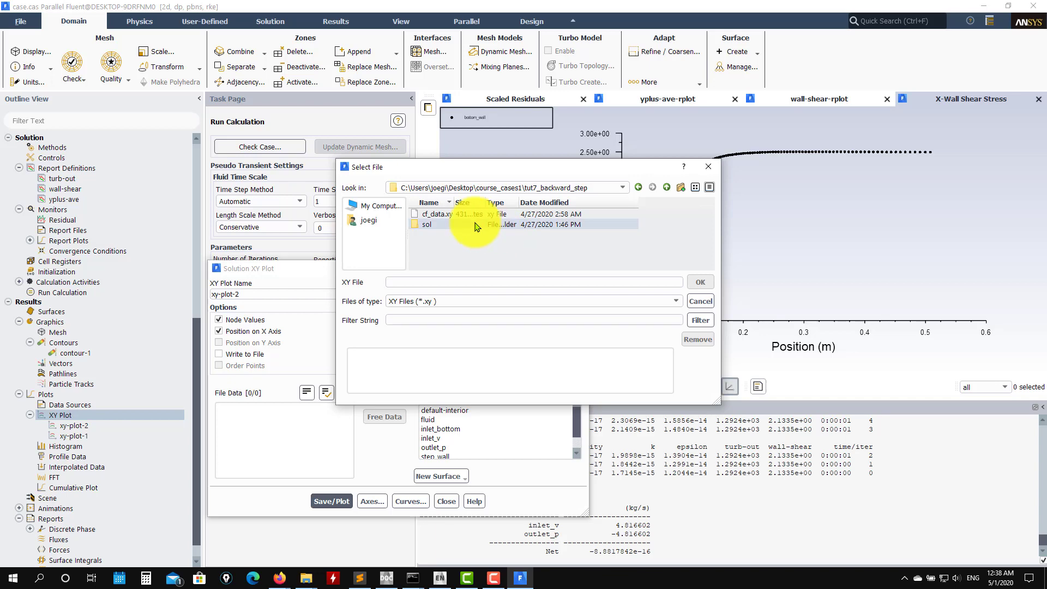
{"action": "left_click", "coordinate": [428, 215]}
{"action": "left_click", "coordinate": [700, 282]}
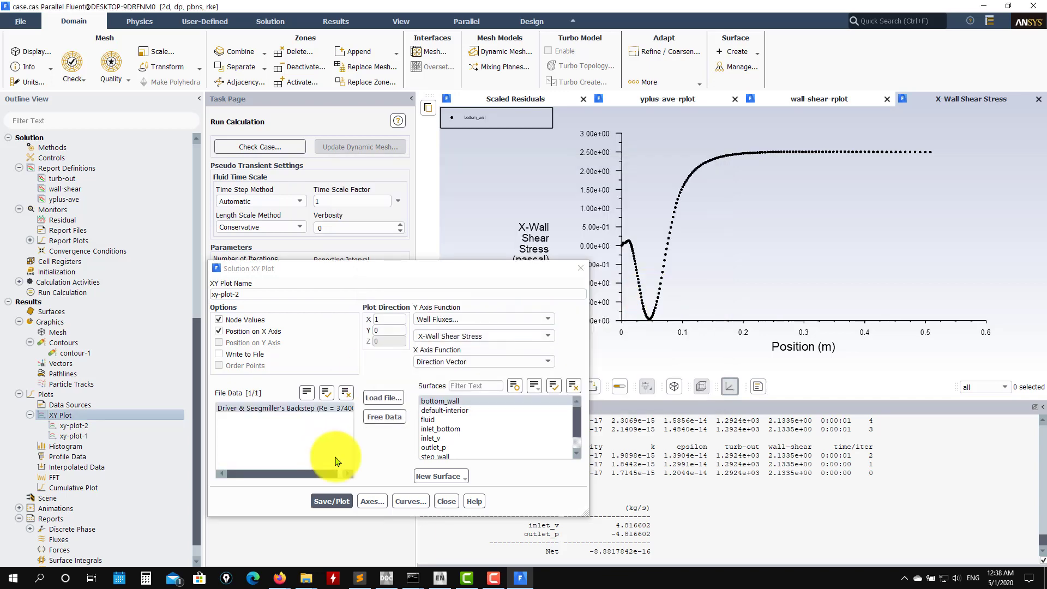
{"action": "left_click", "coordinate": [331, 501]}
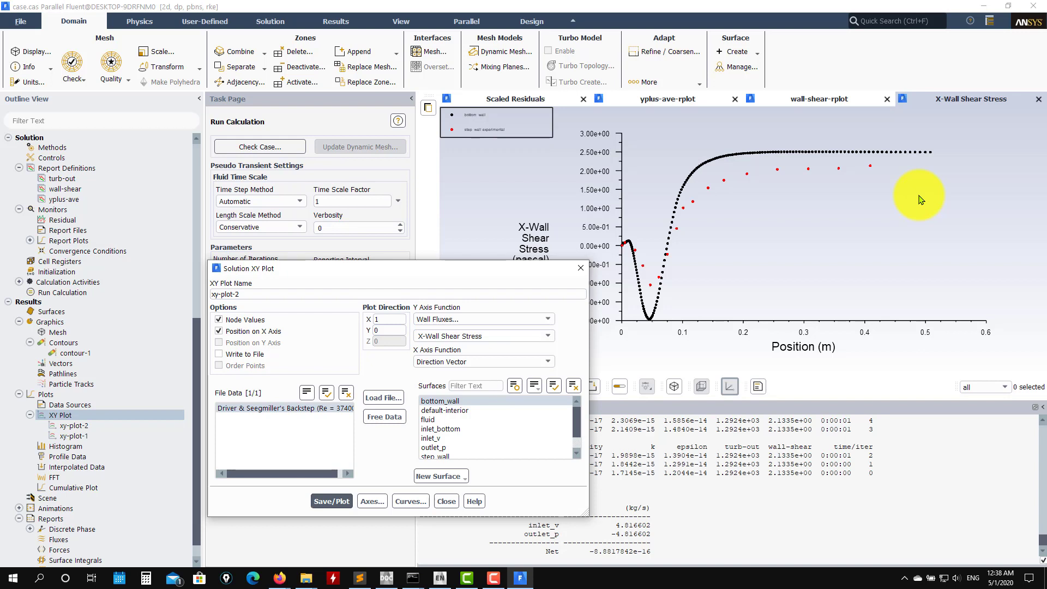
Step: Redisplay the velocity magnitude contour-1 and examine the channel inlet and the flow around the step
{"action": "left_click", "coordinate": [78, 355]}
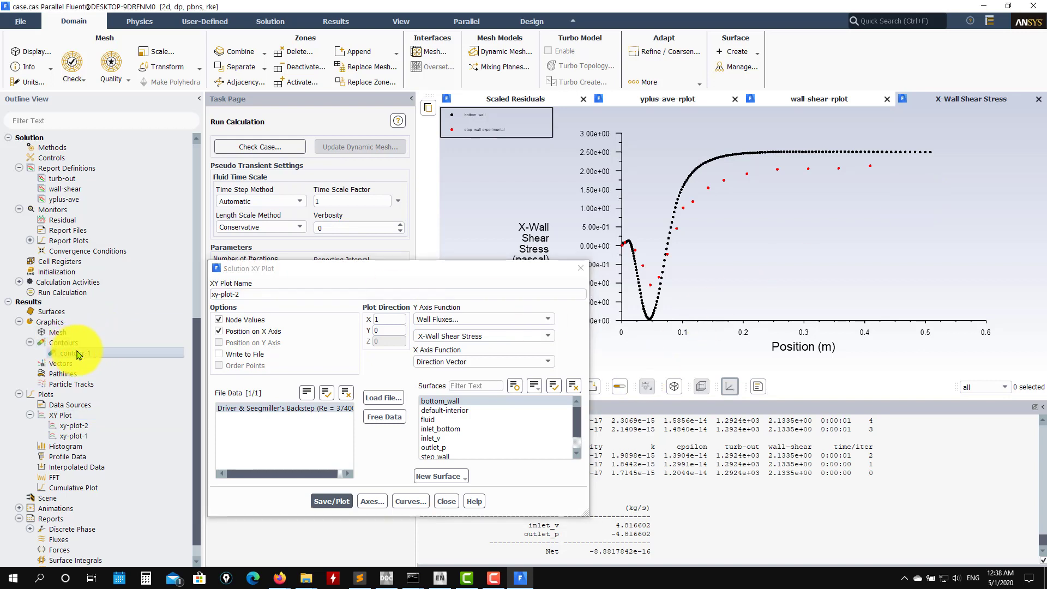
{"action": "left_click", "coordinate": [245, 428]}
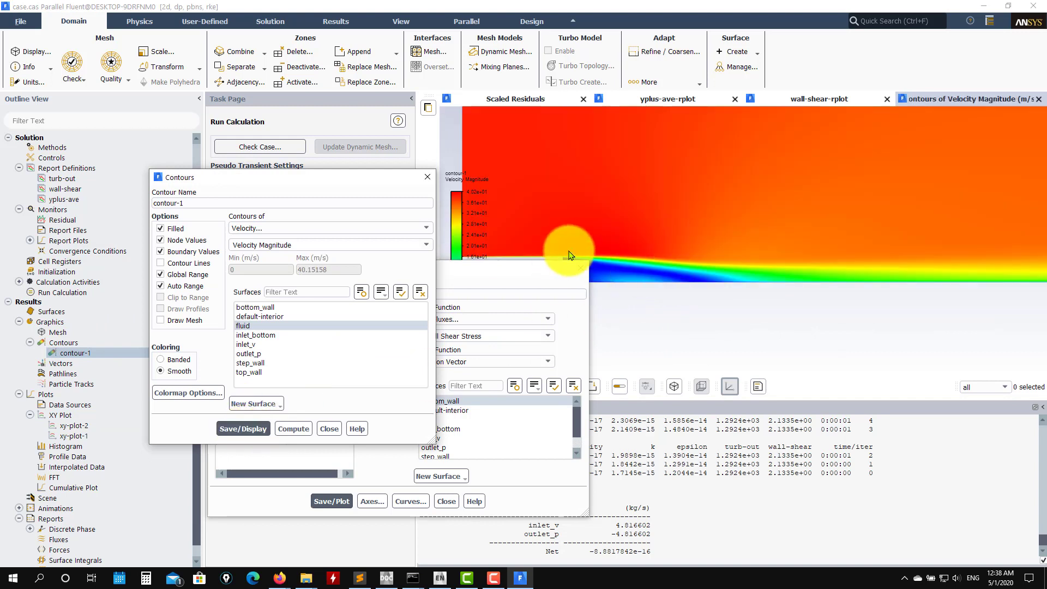
{"action": "left_click_drag", "start_coordinate": [756, 224], "coordinate": [883, 257]}
{"action": "left_click_drag", "start_coordinate": [665, 159], "coordinate": [708, 239]}
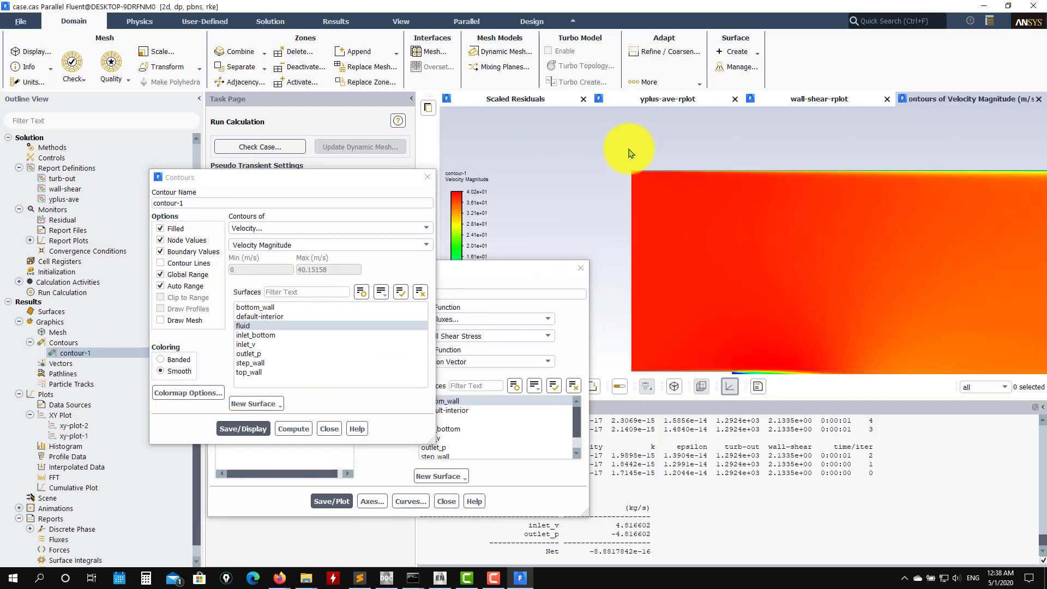
{"action": "left_click_drag", "start_coordinate": [648, 316], "coordinate": [620, 218]}
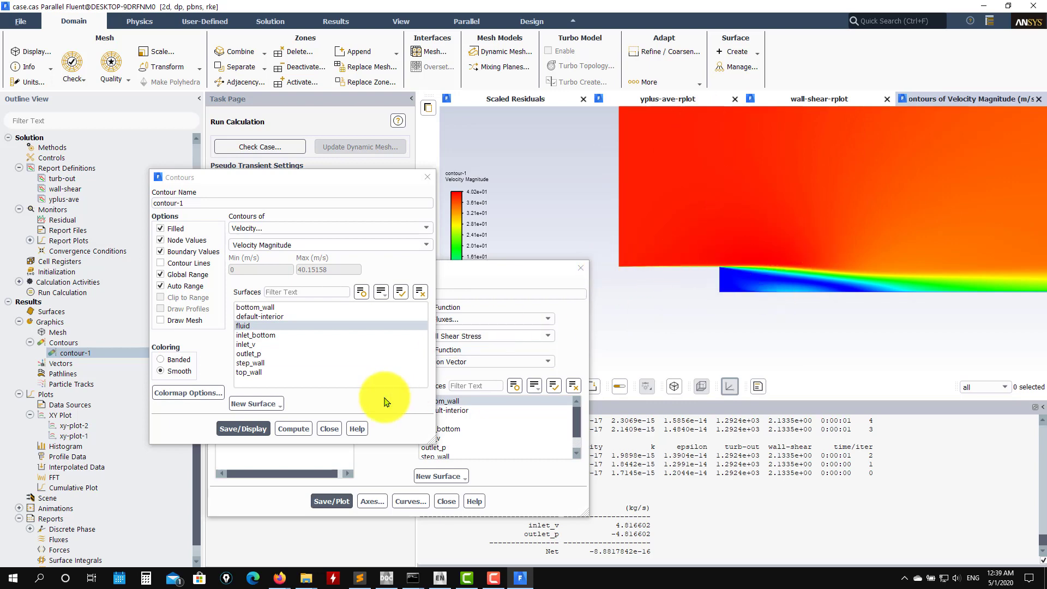
Step: Close the contour and XY plot settings and examine the inlet region of the velocity contour
{"action": "left_click", "coordinate": [331, 428]}
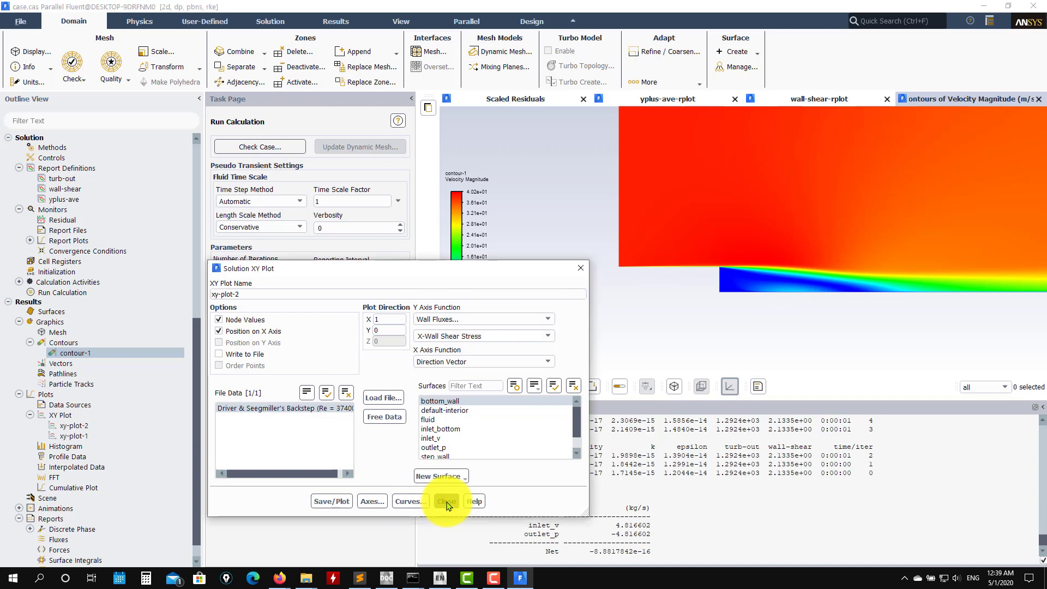
{"action": "left_click", "coordinate": [447, 501]}
{"action": "left_click_drag", "start_coordinate": [606, 275], "coordinate": [589, 355]}
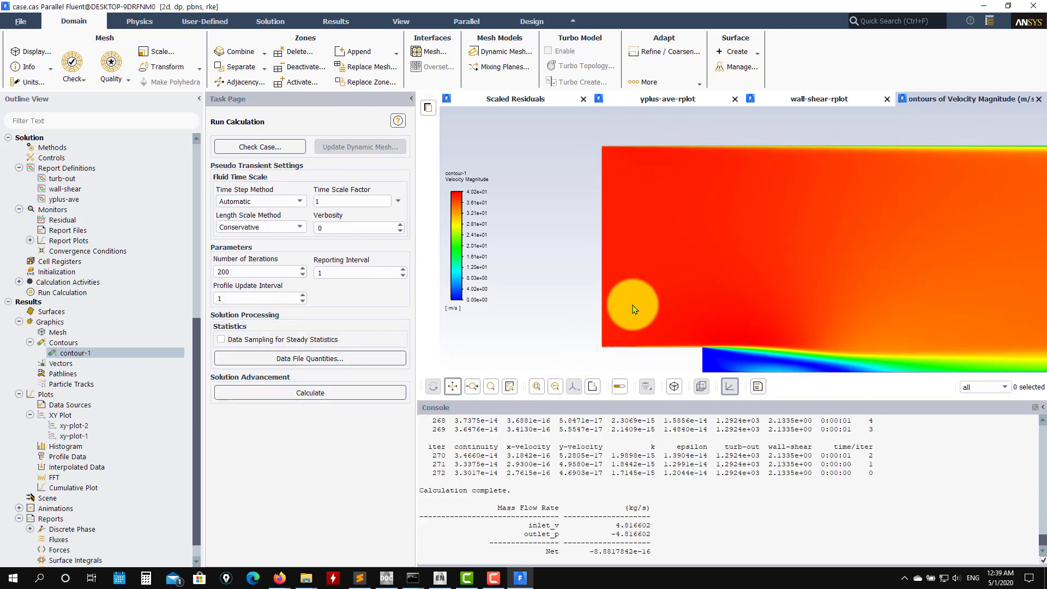
{"action": "left_click_drag", "start_coordinate": [590, 312], "coordinate": [554, 289]}
{"action": "scroll", "coordinate": [624, 306], "scroll_direction": "down", "scroll_amount": 1}
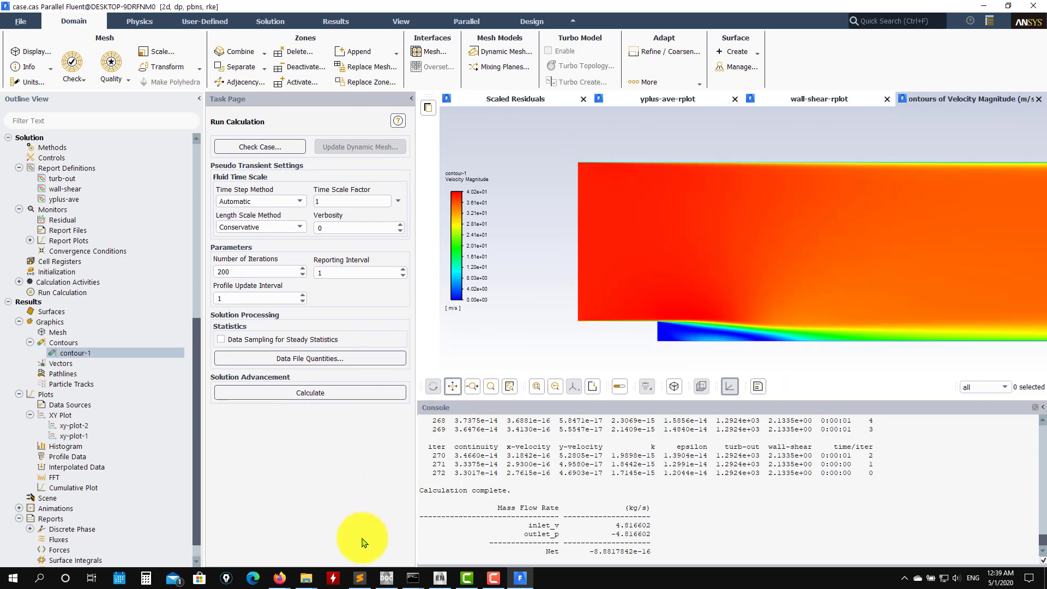
Step: Switch to Sublime Text with rke-prof.prof and check the profile files in the tut7_backward_step folder
{"action": "left_click", "coordinate": [359, 578]}
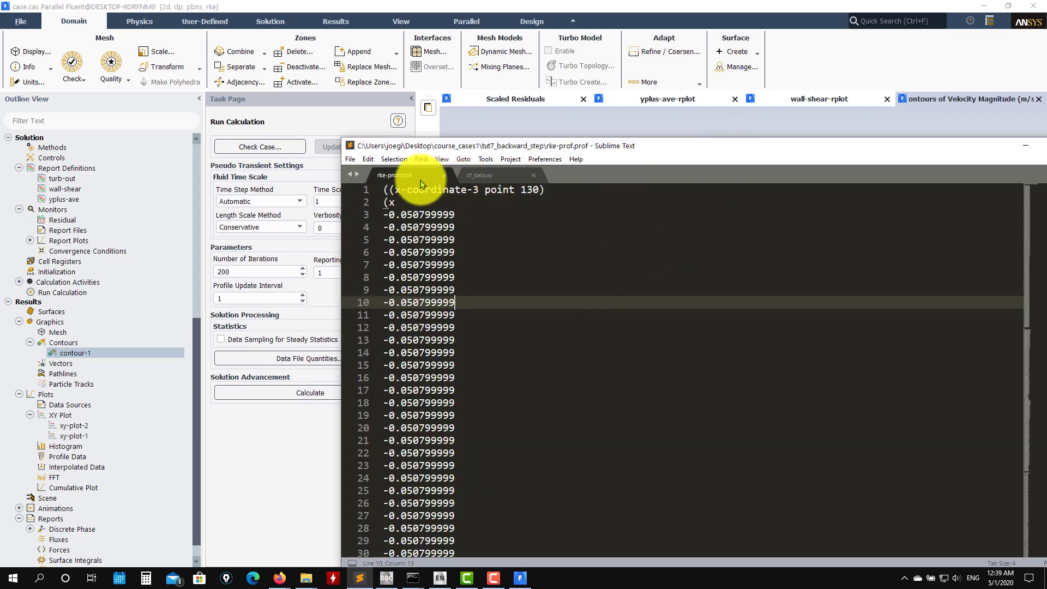
{"action": "left_click", "coordinate": [307, 580]}
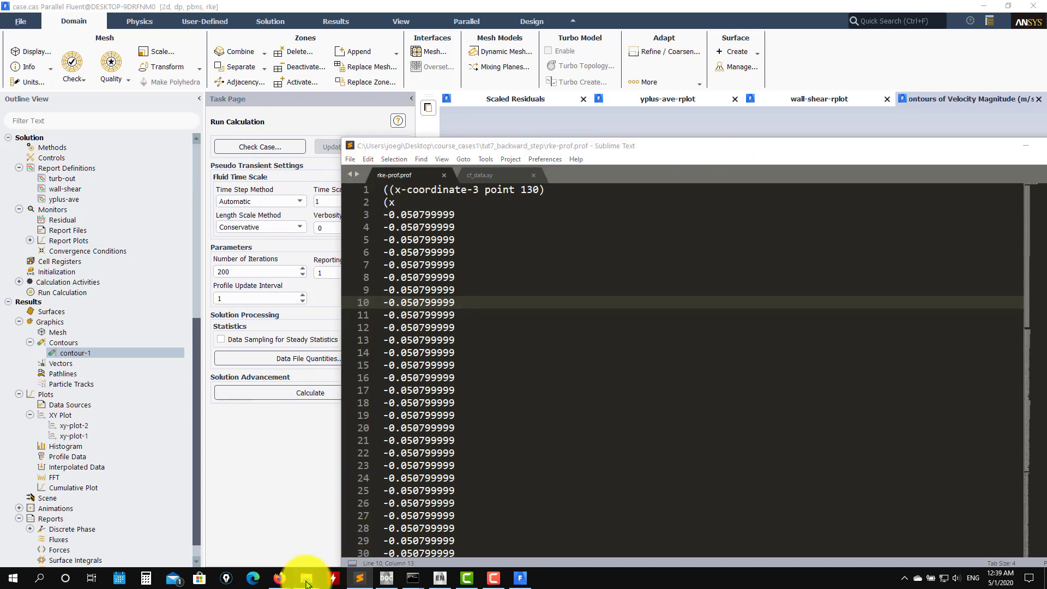
{"action": "left_click", "coordinate": [420, 468]}
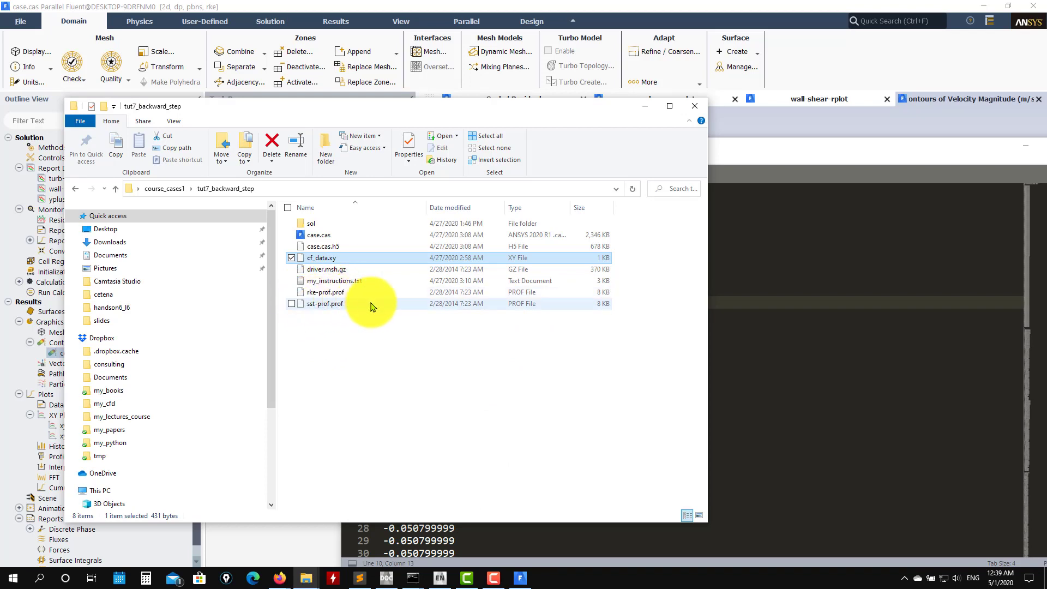
{"action": "left_click", "coordinate": [643, 111]}
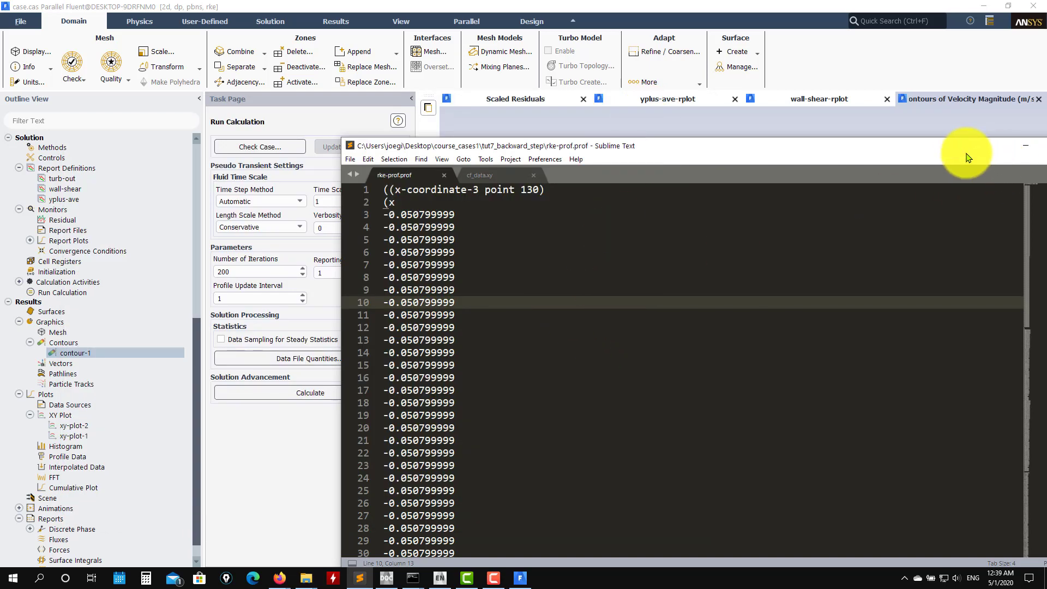
{"action": "left_click_drag", "start_coordinate": [1035, 148], "coordinate": [784, 77]}
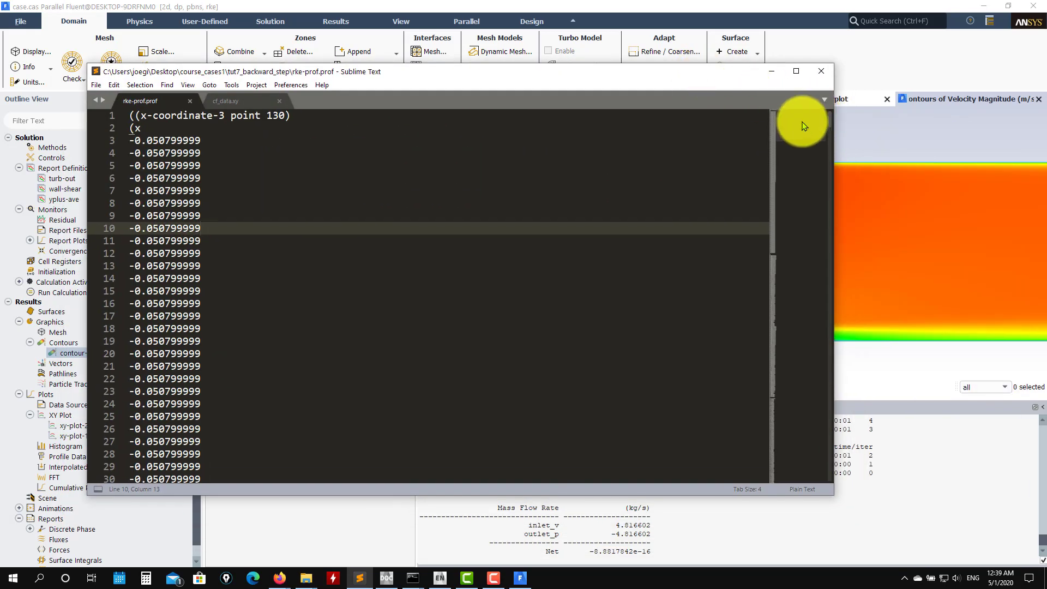
Step: Examine the coordinate, velocity and turb-kinetic-energy sections of rke-prof.prof, then return to Fluent
{"action": "left_click_drag", "start_coordinate": [803, 126], "coordinate": [433, 124]}
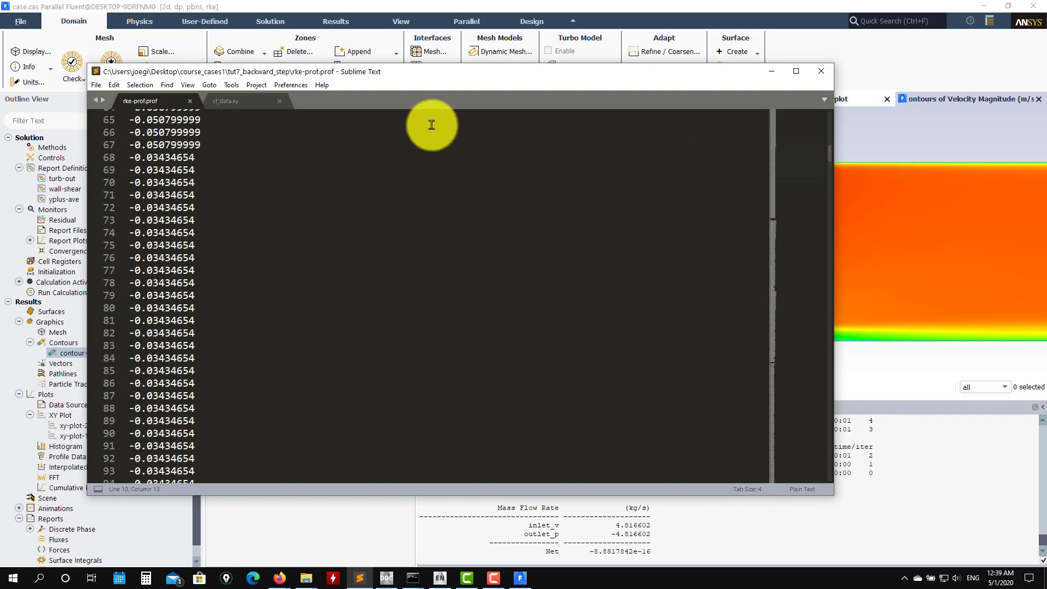
{"action": "left_click_drag", "start_coordinate": [458, 74], "coordinate": [545, 86]}
{"action": "scroll", "coordinate": [368, 243], "scroll_direction": "up", "scroll_amount": 5}
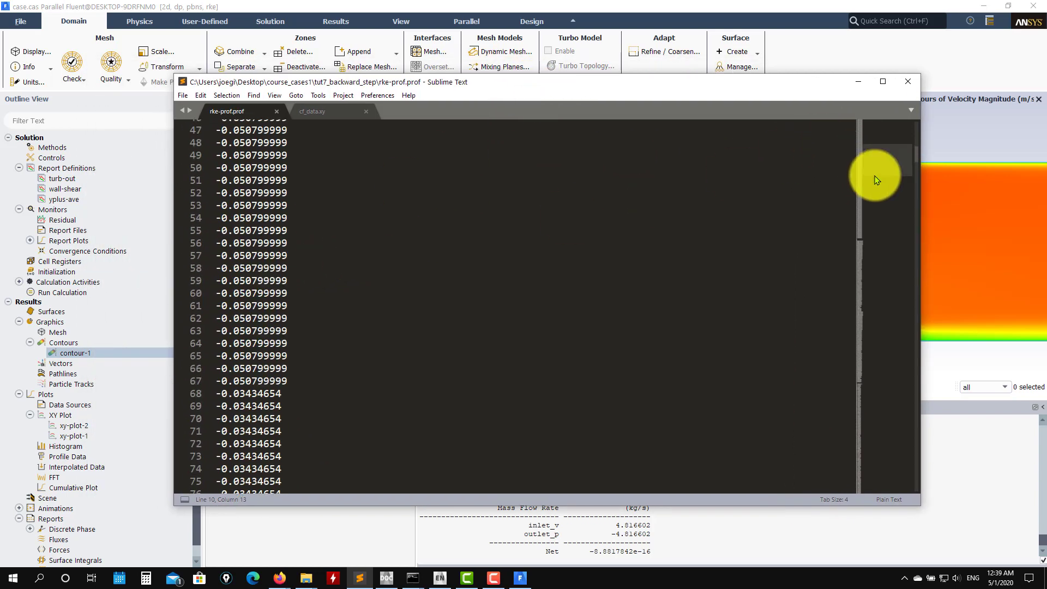
{"action": "left_click_drag", "start_coordinate": [877, 148], "coordinate": [878, 125]}
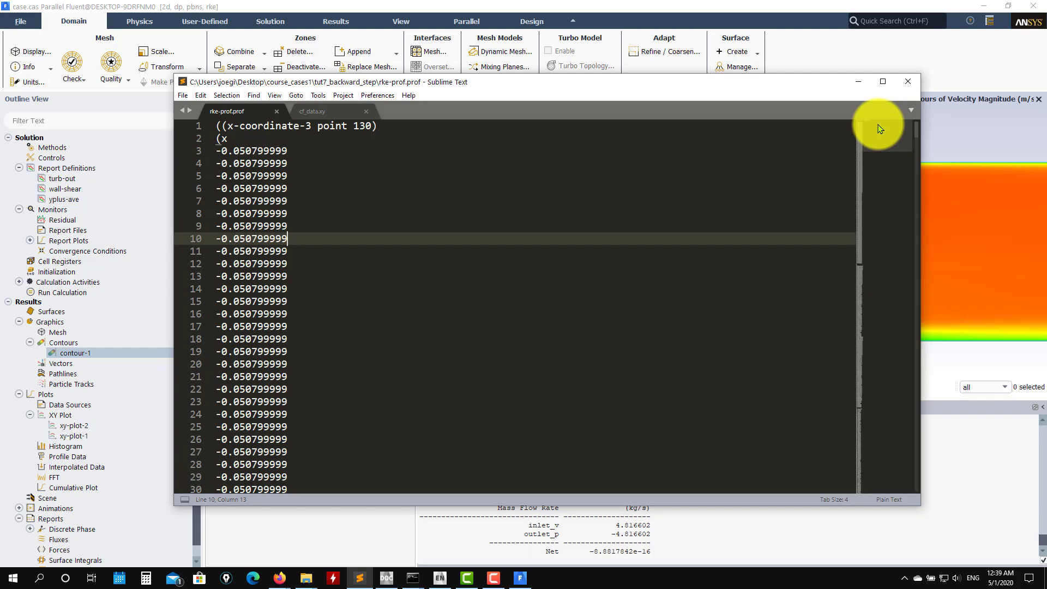
{"action": "left_click_drag", "start_coordinate": [891, 129], "coordinate": [870, 334]}
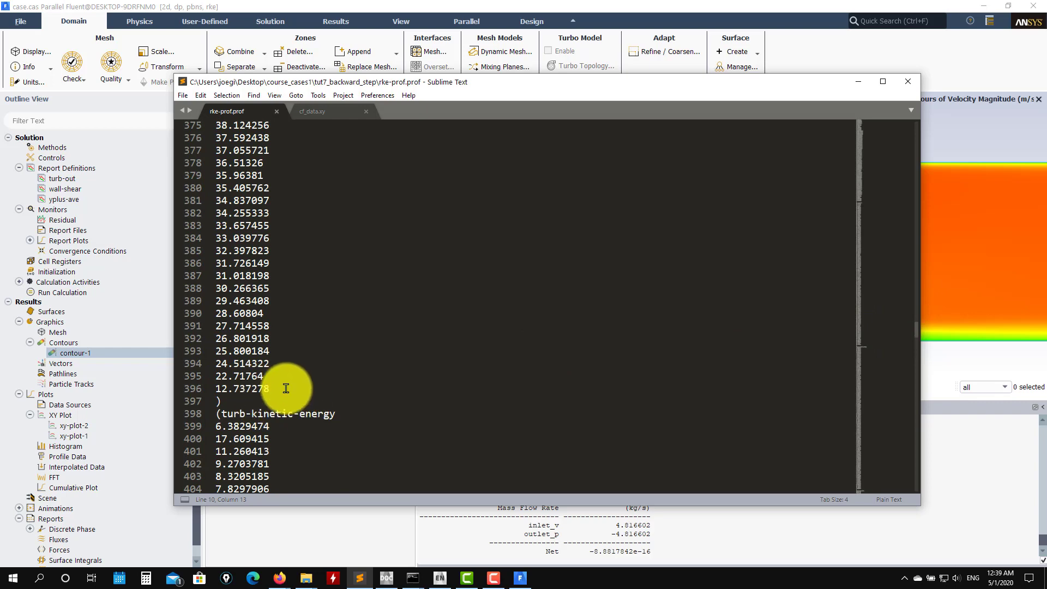
{"action": "left_click_drag", "start_coordinate": [286, 387], "coordinate": [227, 126]}
{"action": "scroll", "coordinate": [884, 346], "scroll_direction": "up", "scroll_amount": 5}
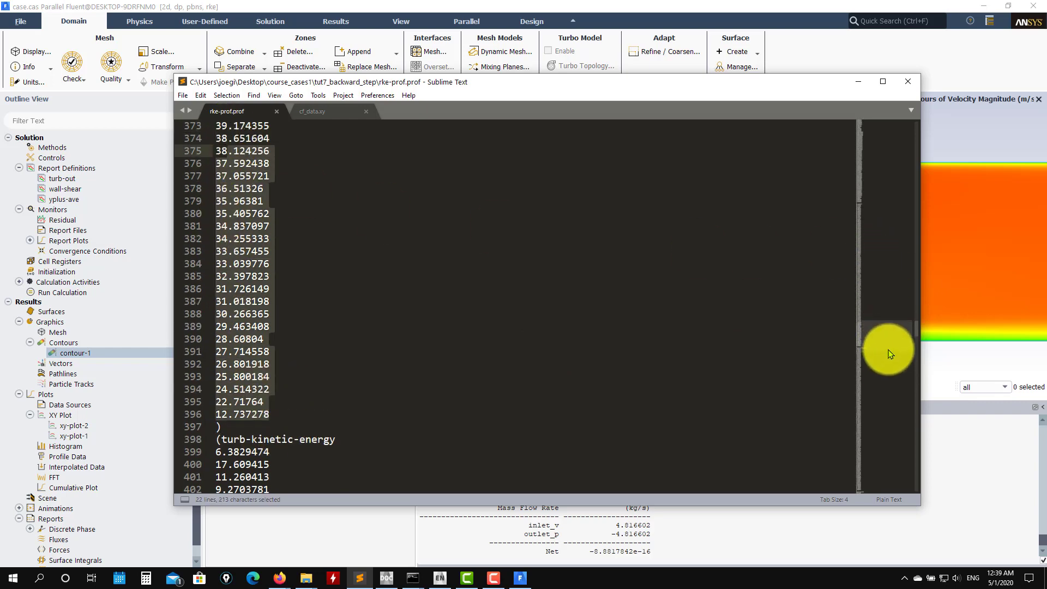
{"action": "left_click_drag", "start_coordinate": [895, 341], "coordinate": [872, 98]}
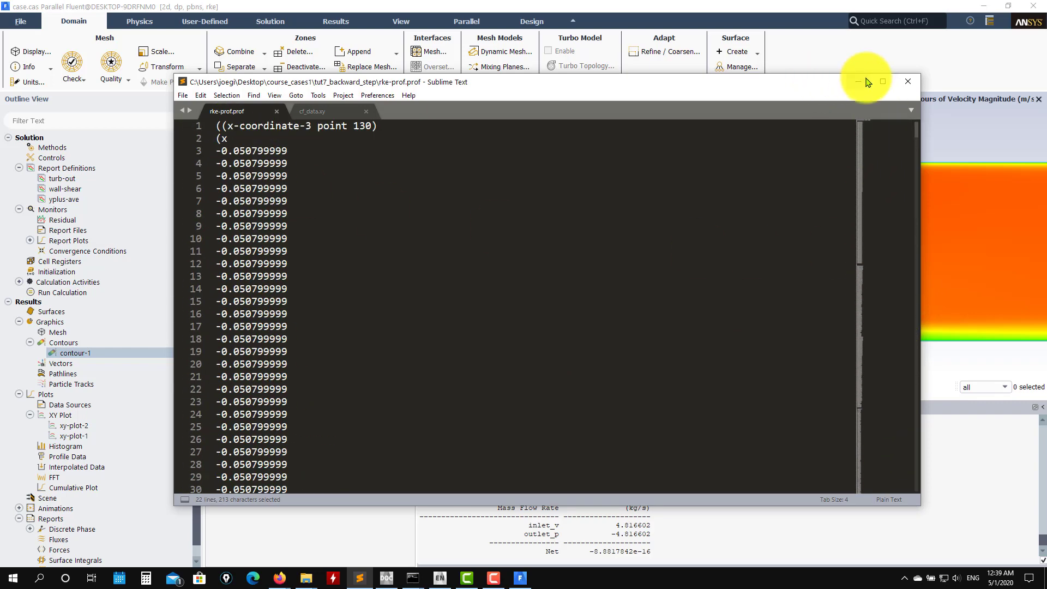
{"action": "left_click", "coordinate": [859, 86]}
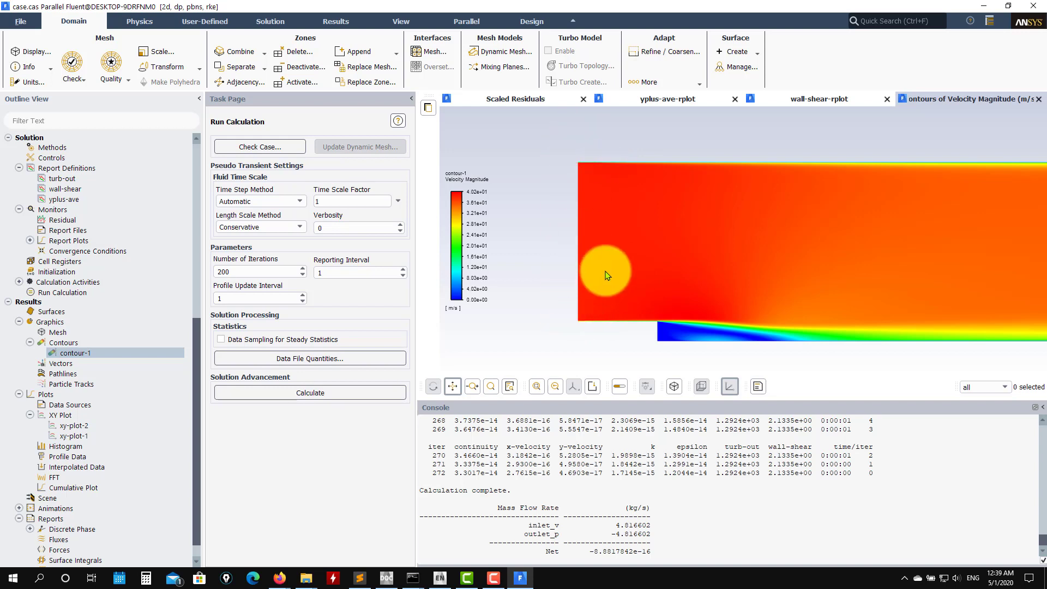
Step: Read the profile file rke-prof.prof from the tut7_backward_step folder and check the imported fields in the console
{"action": "left_click", "coordinate": [24, 24]}
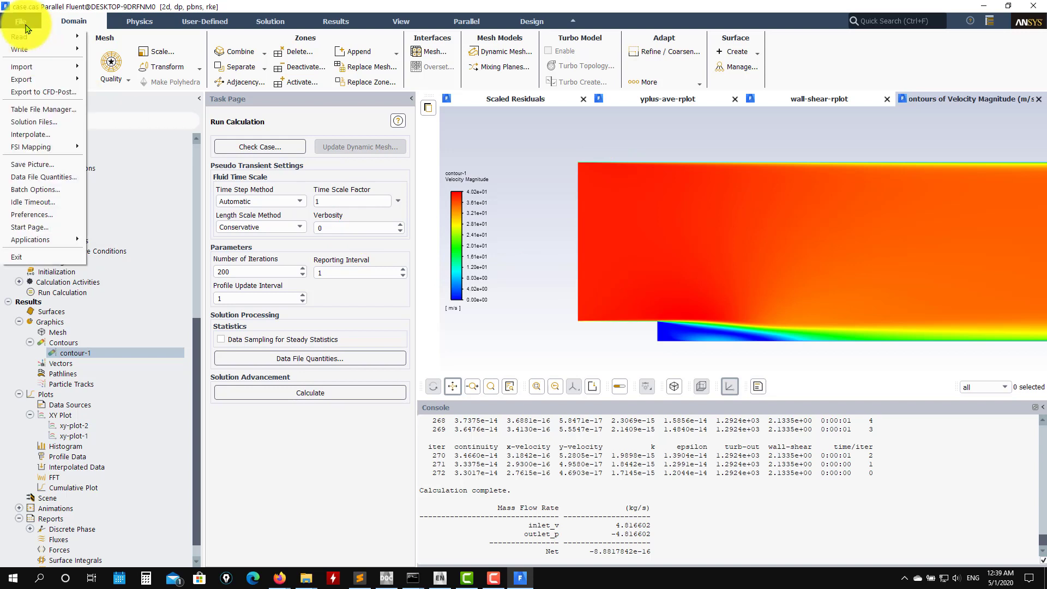
{"action": "mouse_move", "coordinate": [30, 52]}
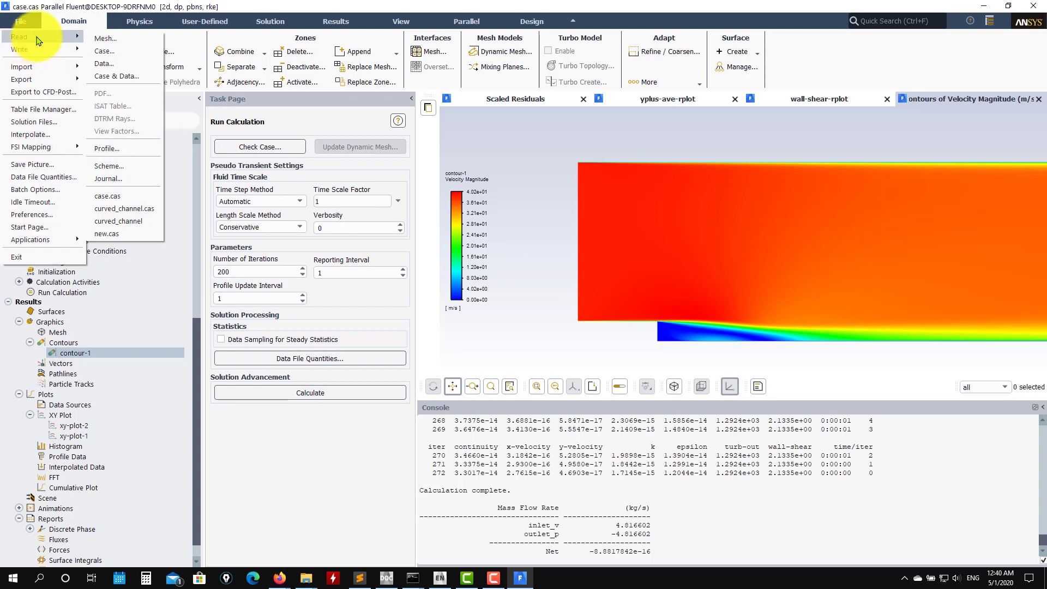
{"action": "left_click", "coordinate": [111, 148]}
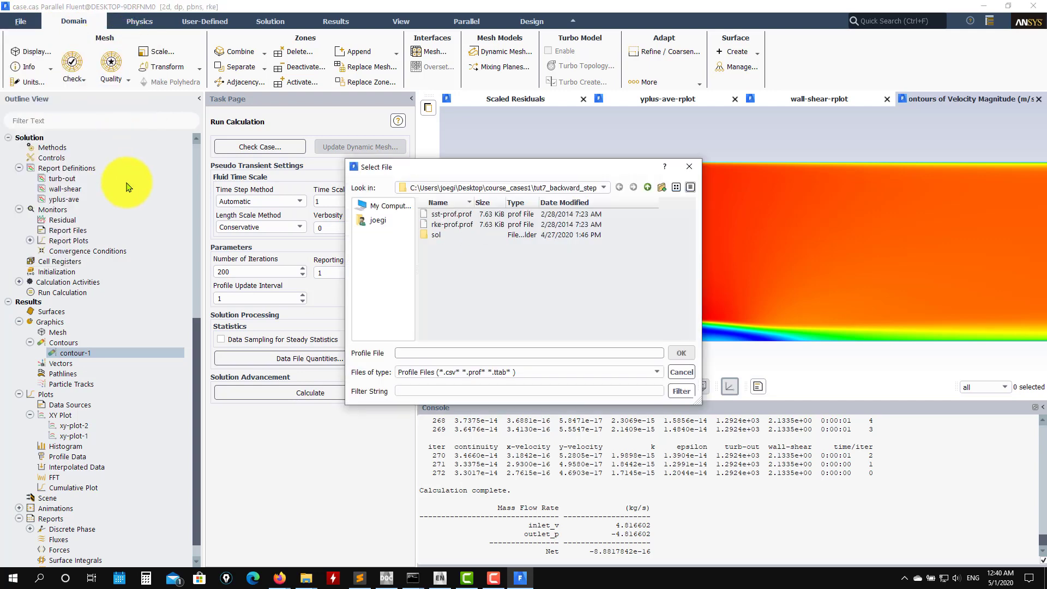
{"action": "left_click", "coordinate": [453, 224]}
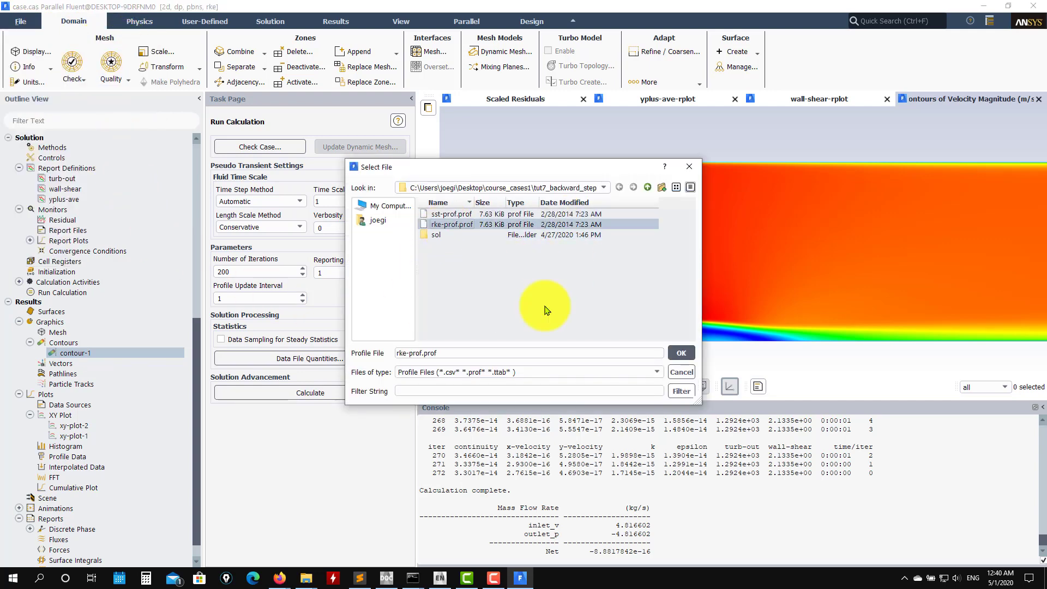
{"action": "left_click", "coordinate": [693, 357]}
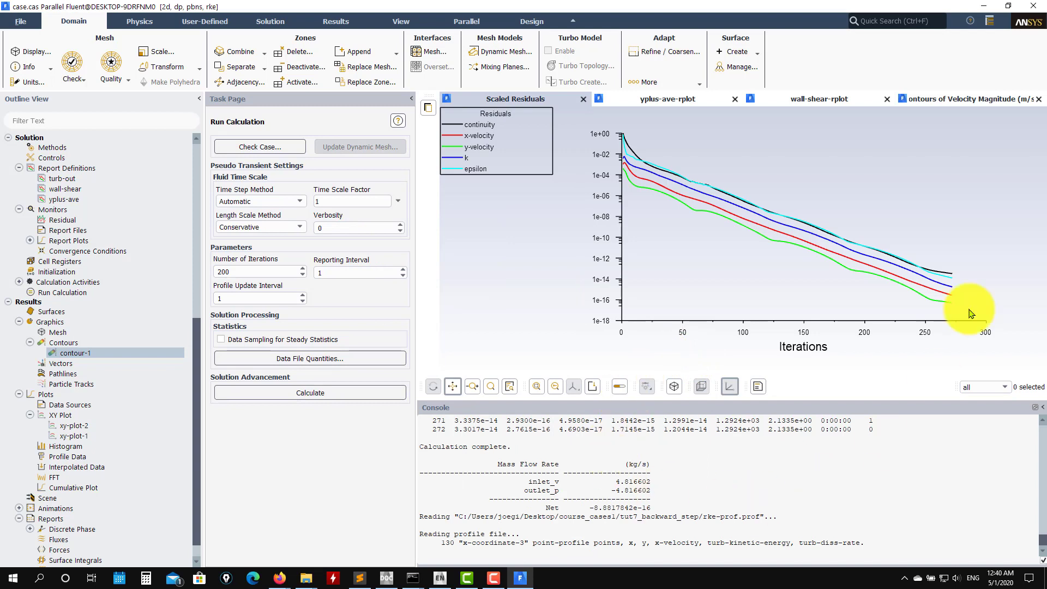
{"action": "left_click_drag", "start_coordinate": [430, 546], "coordinate": [878, 543]}
{"action": "left_click", "coordinate": [879, 543]}
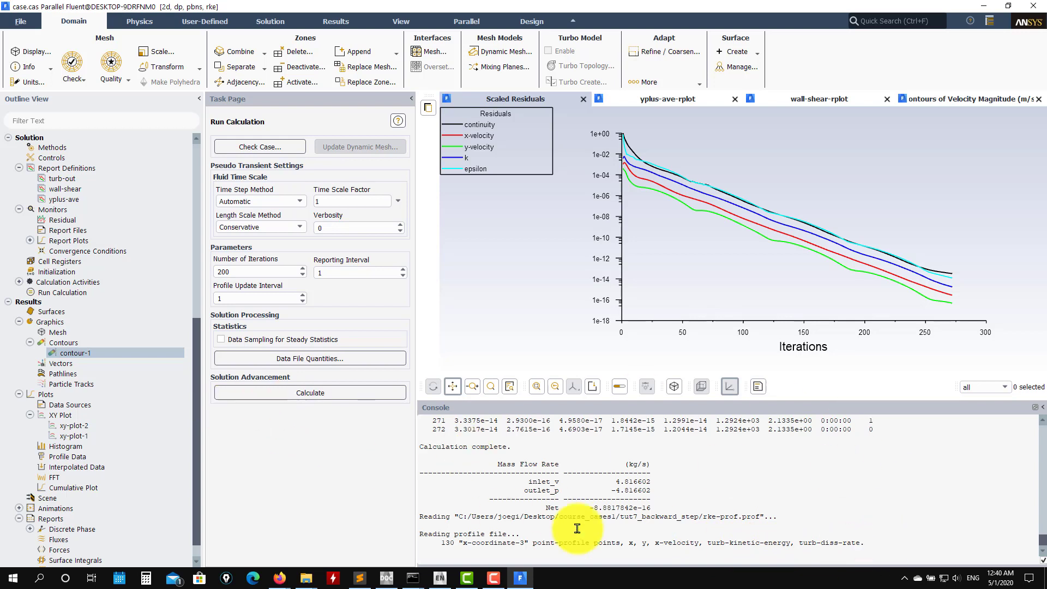
Step: Plot the x-velocity of the x-coordinate-3 profile against y
{"action": "scroll", "coordinate": [180, 394], "scroll_direction": "down", "scroll_amount": 1}
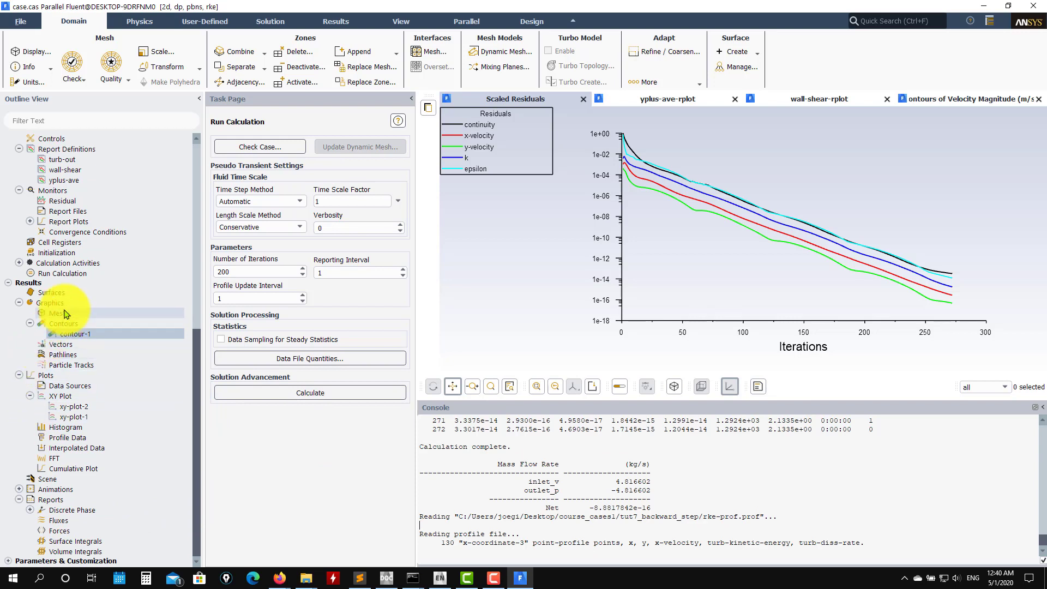
{"action": "double_click", "coordinate": [69, 439]}
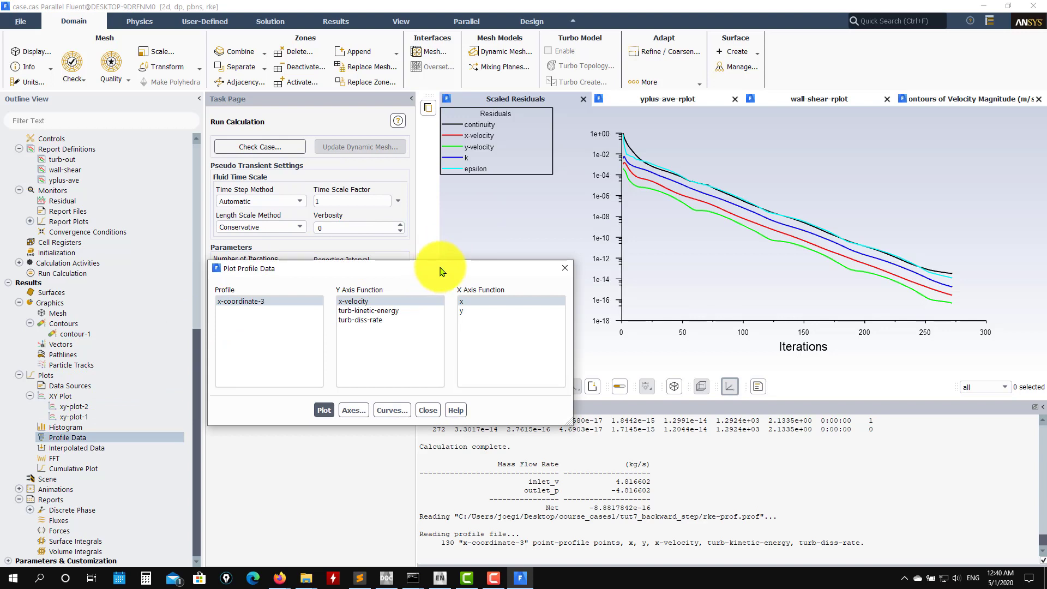
{"action": "left_click_drag", "start_coordinate": [442, 271], "coordinate": [348, 229]}
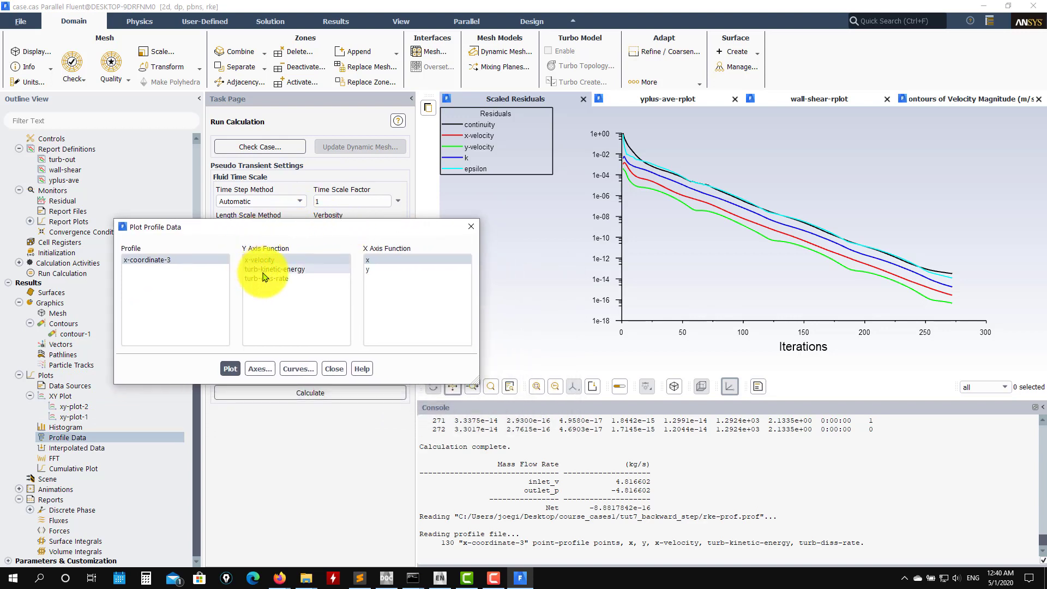
{"action": "left_click", "coordinate": [378, 271]}
{"action": "left_click", "coordinate": [228, 368]}
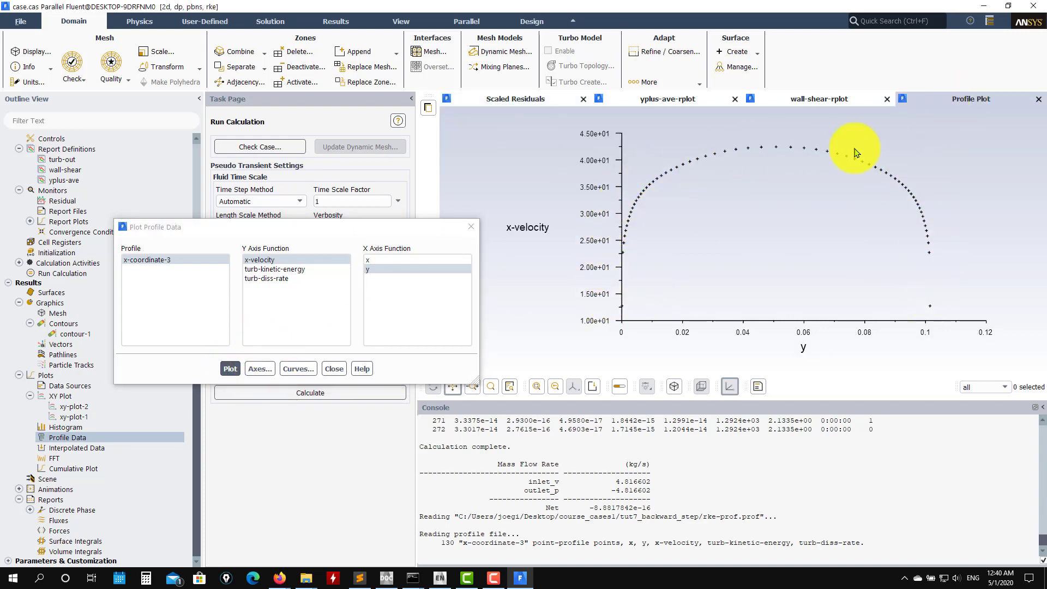
Step: Plot turb-kinetic-energy and turb-diss-rate of the x-coordinate-3 profile against y, one after the other
{"action": "left_click", "coordinate": [279, 270]}
{"action": "left_click", "coordinate": [229, 372]}
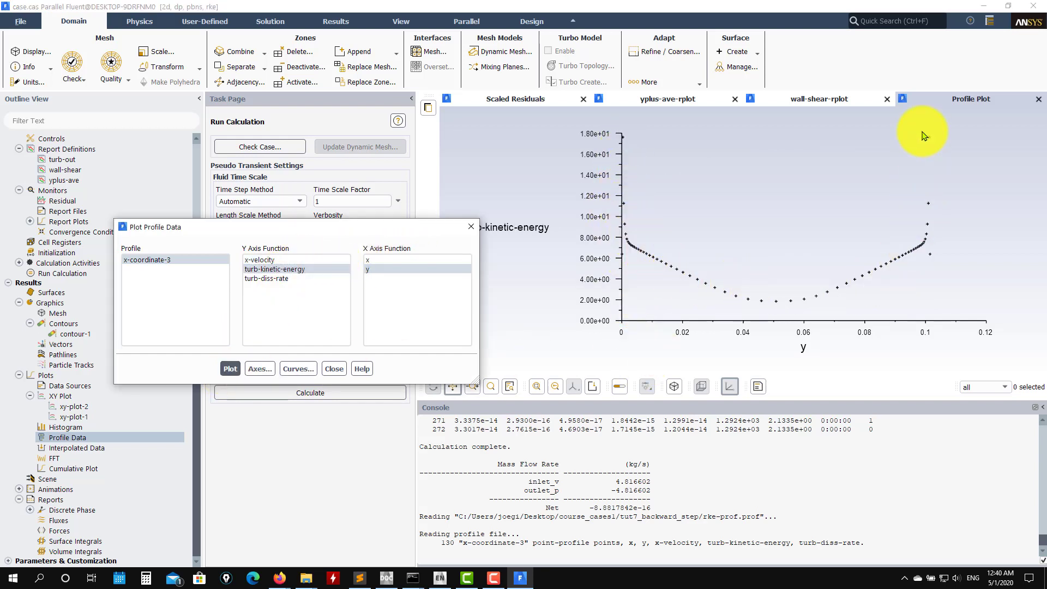
{"action": "left_click", "coordinate": [266, 279]}
{"action": "left_click", "coordinate": [230, 367]}
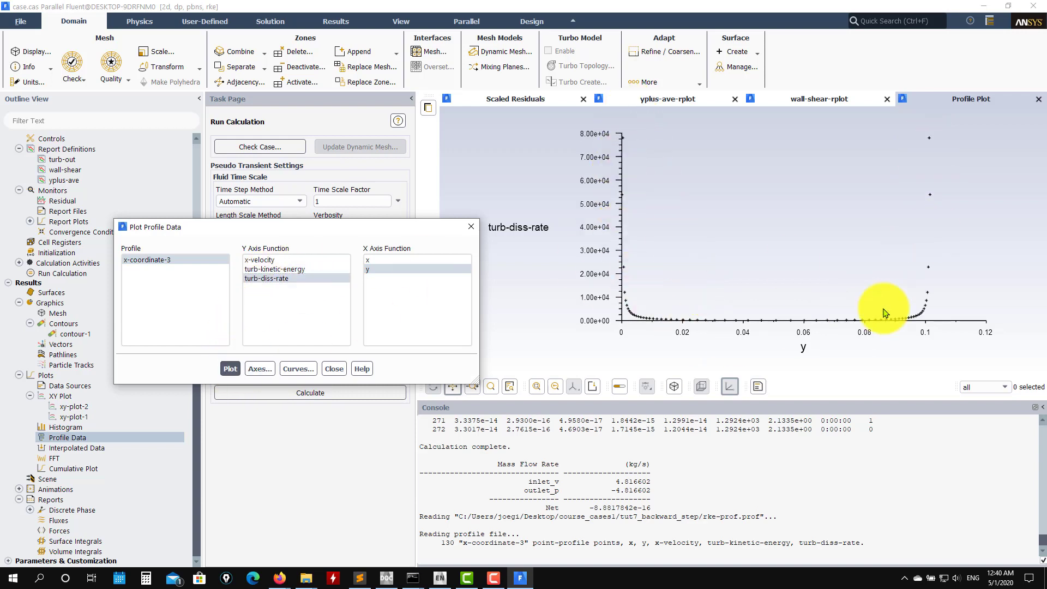
Step: Switch to Firefox, review the NASA 2D Backward Facing Step page's case description and boundary conditions, and return to Fluent
{"action": "mouse_move", "coordinate": [282, 571]}
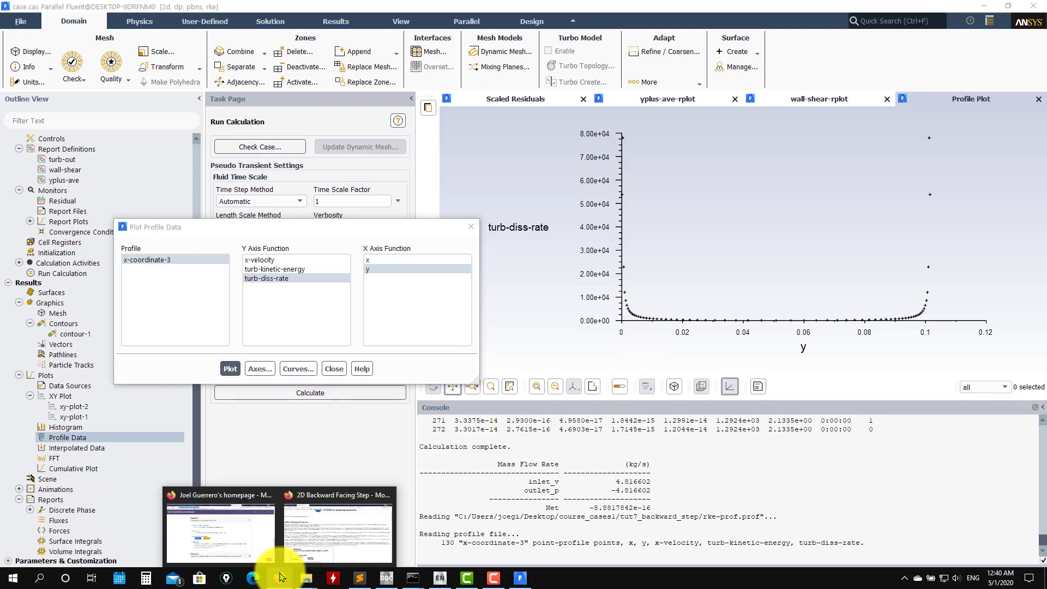
{"action": "left_click", "coordinate": [328, 522]}
{"action": "scroll", "coordinate": [1043, 128], "scroll_direction": "down", "scroll_amount": 8}
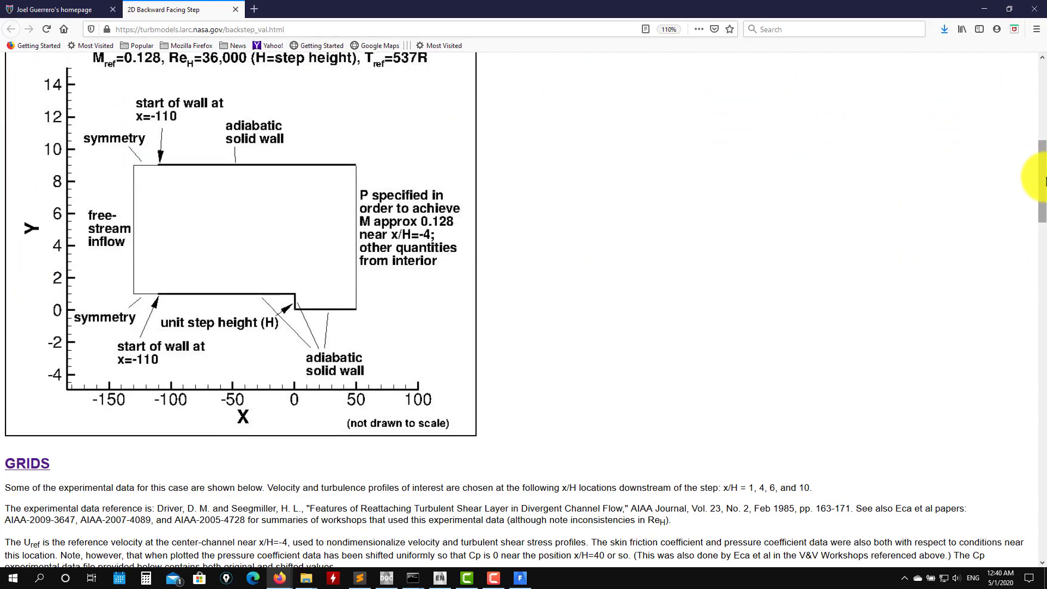
{"action": "left_click_drag", "start_coordinate": [1043, 175], "coordinate": [977, 189]}
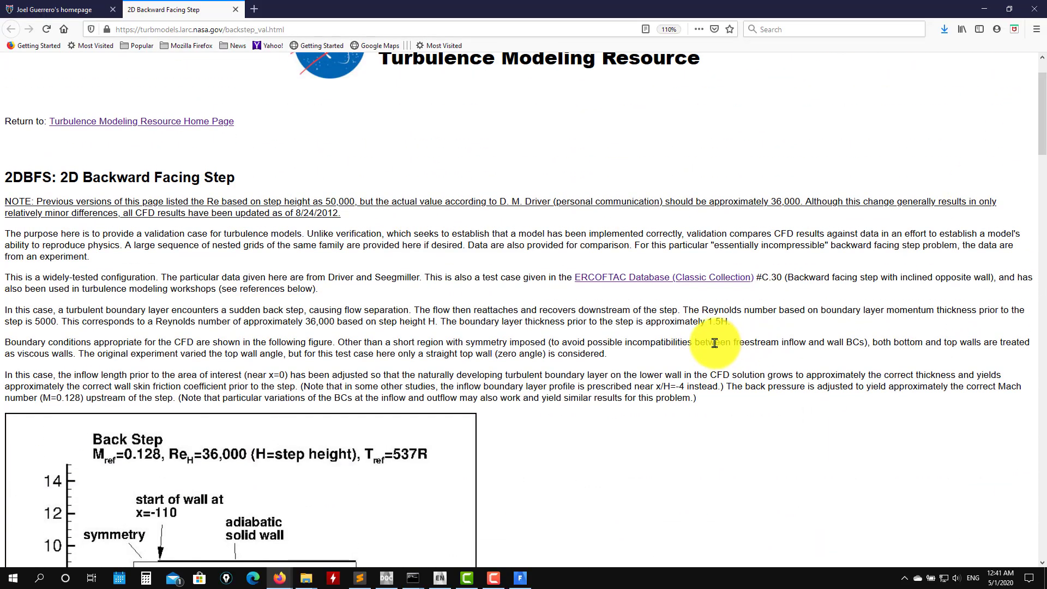
{"action": "left_click", "coordinate": [985, 10]}
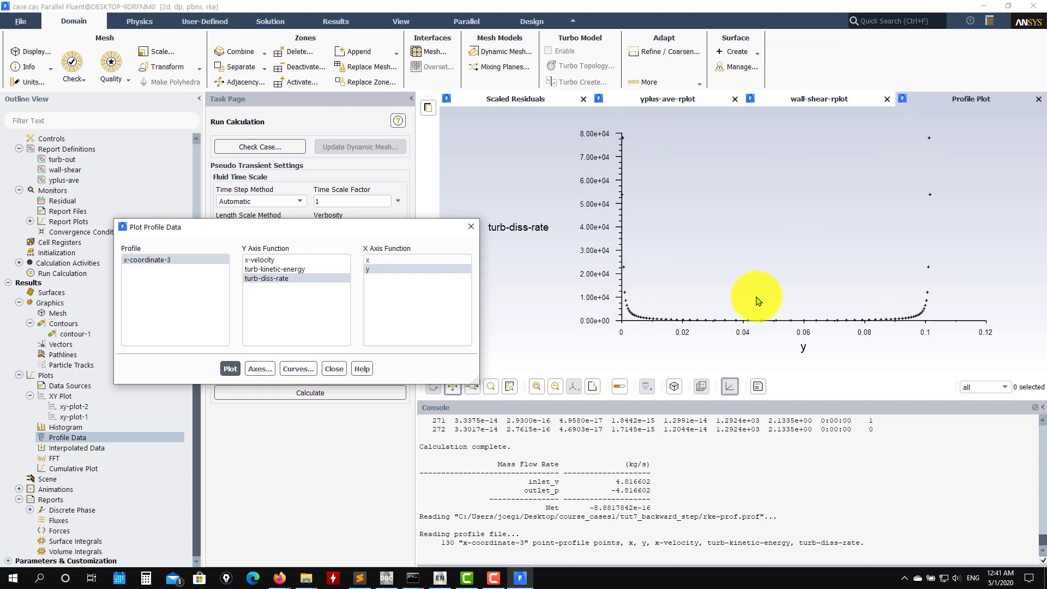
Step: Open the inlet_v boundary condition for editing and keep its velocity specification method as Magnitude, Normal to Boundary
{"action": "left_click", "coordinate": [332, 370]}
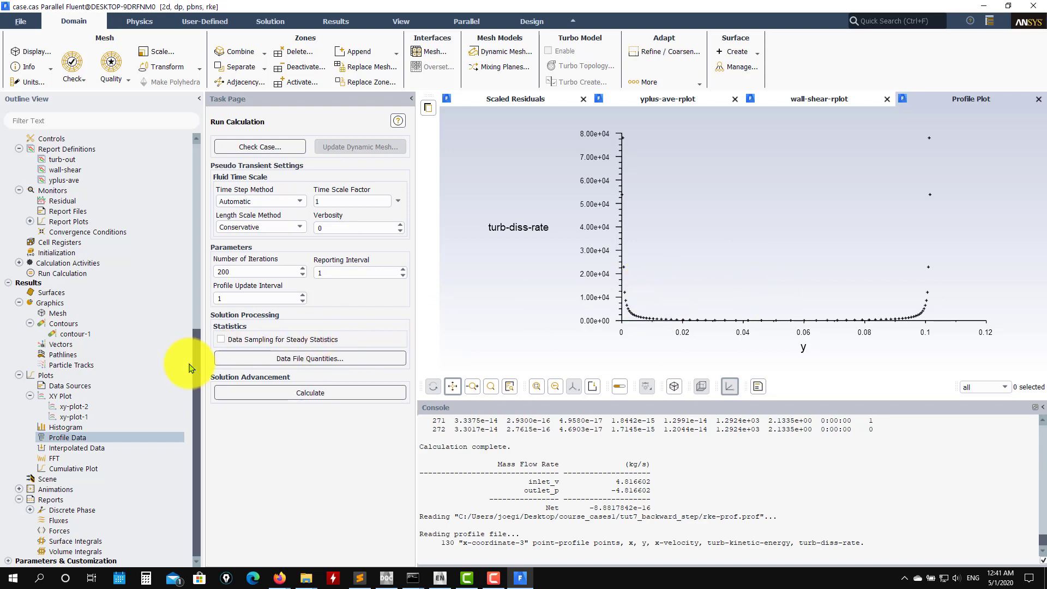
{"action": "left_click_drag", "start_coordinate": [195, 356], "coordinate": [233, 185]}
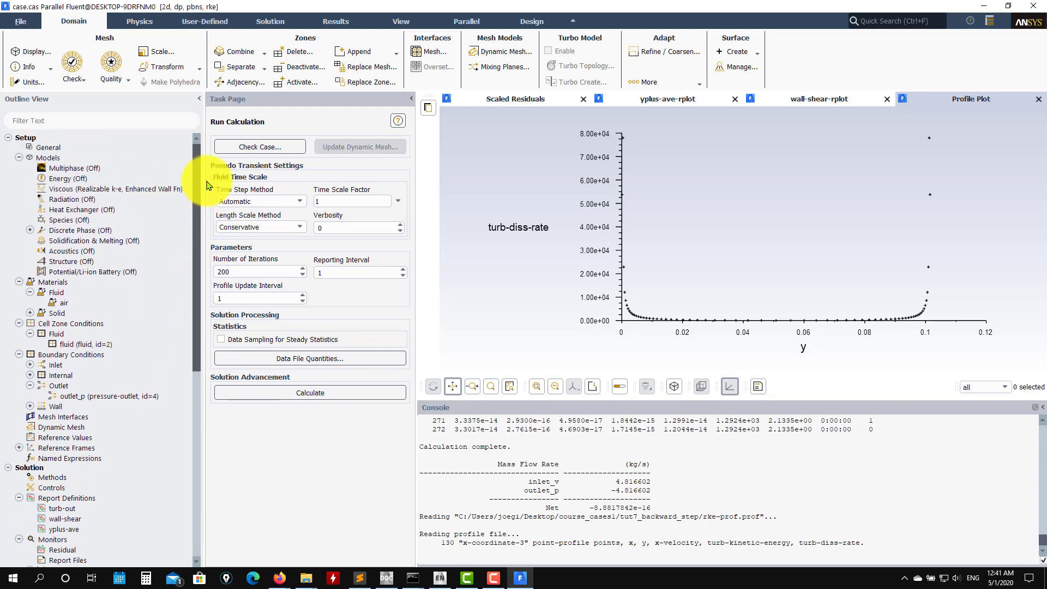
{"action": "double_click", "coordinate": [46, 356]}
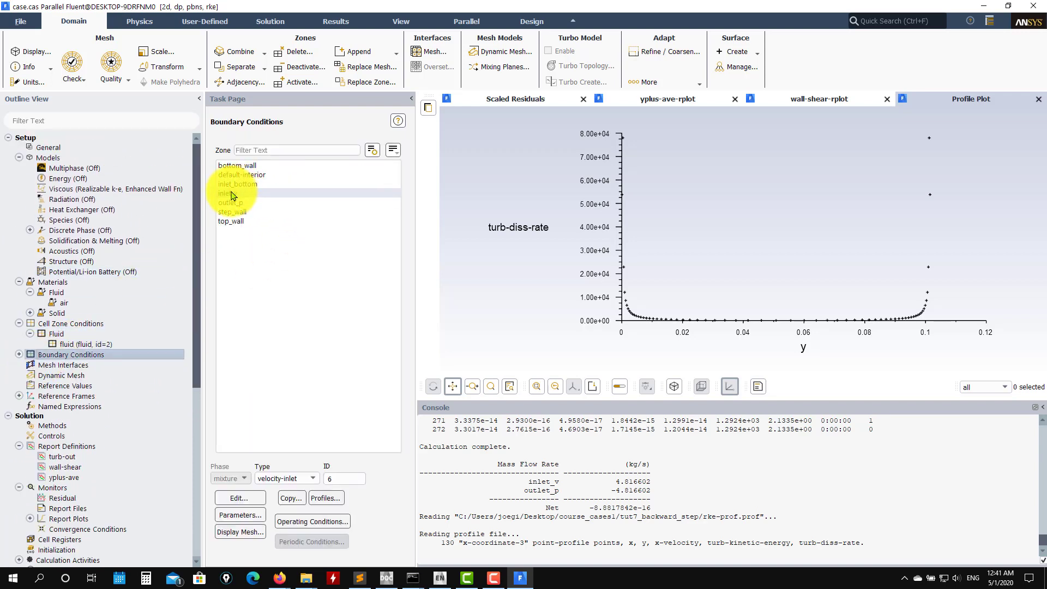
{"action": "left_click", "coordinate": [233, 499]}
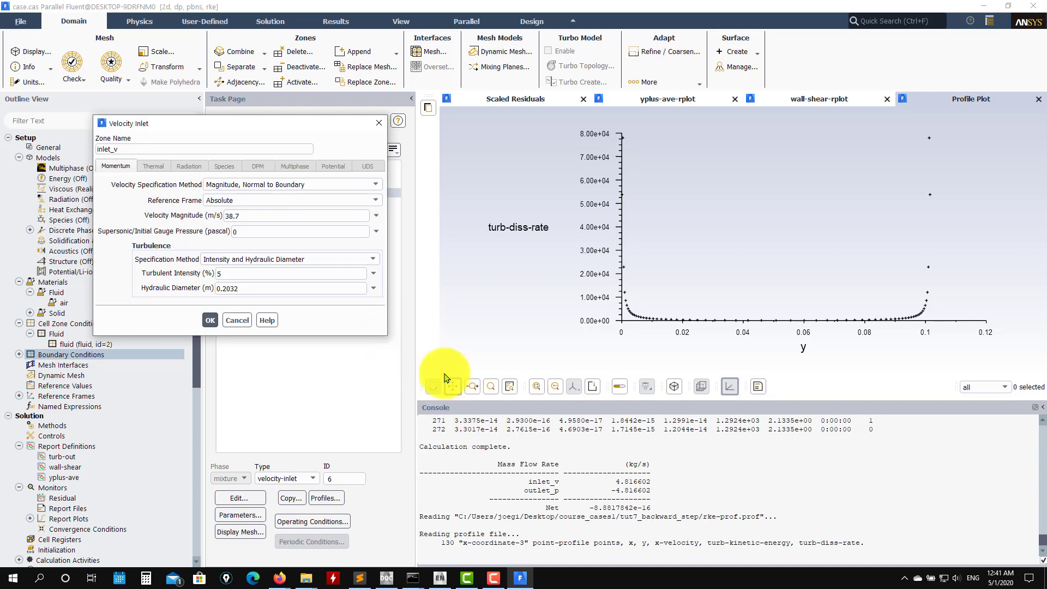
{"action": "left_click", "coordinate": [375, 275]}
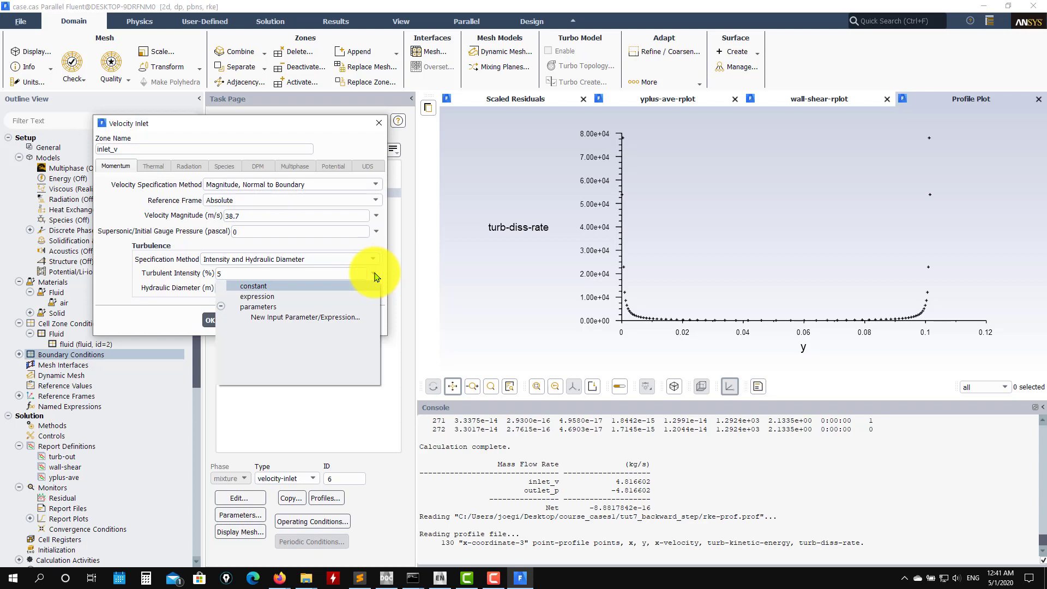
{"action": "left_click", "coordinate": [130, 307]}
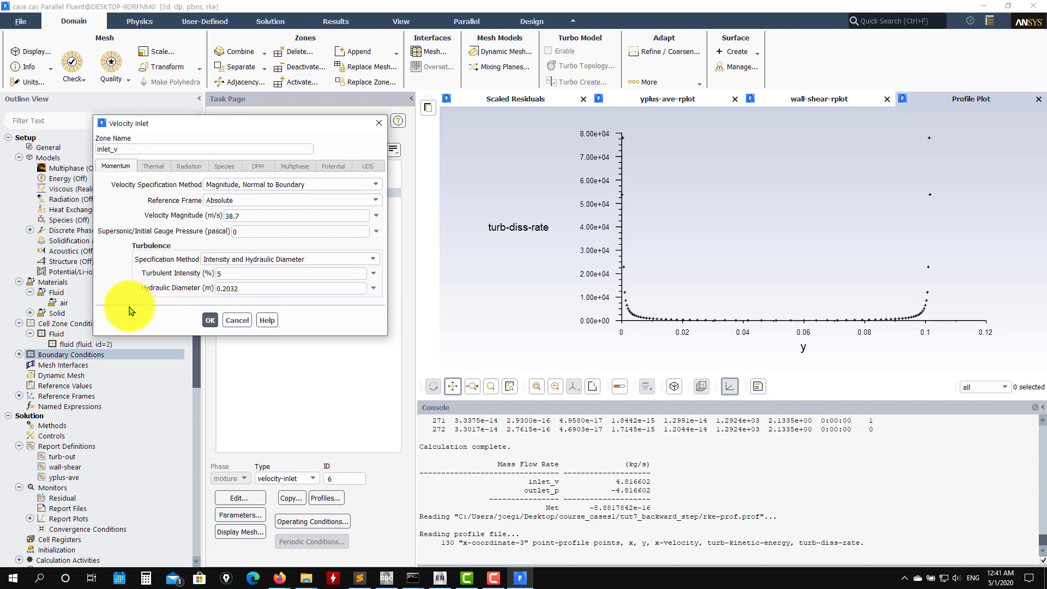
{"action": "left_click", "coordinate": [369, 206]}
{"action": "left_click", "coordinate": [379, 185]}
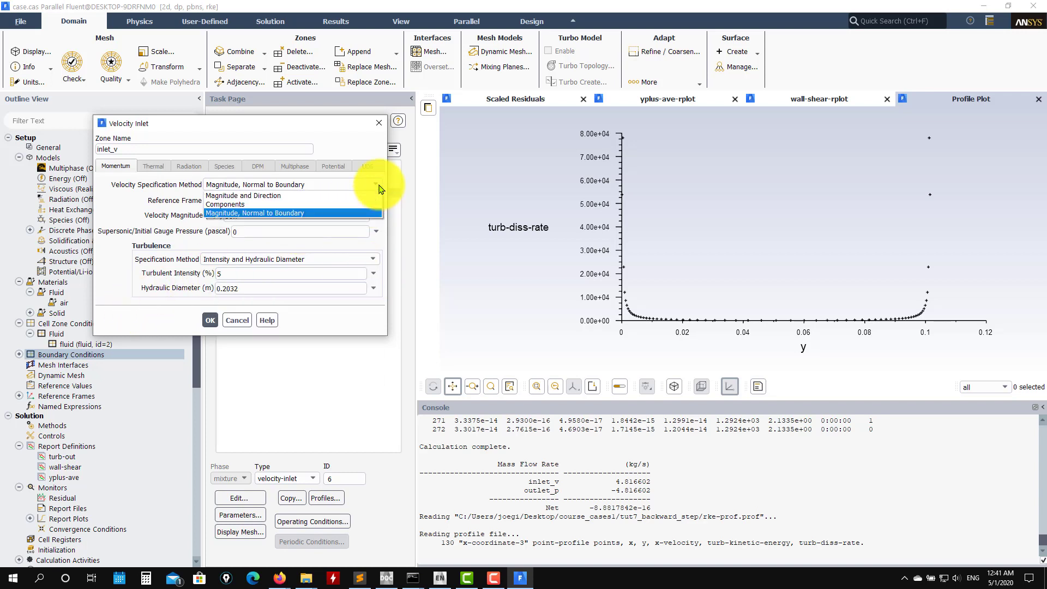
{"action": "left_click", "coordinate": [371, 213]}
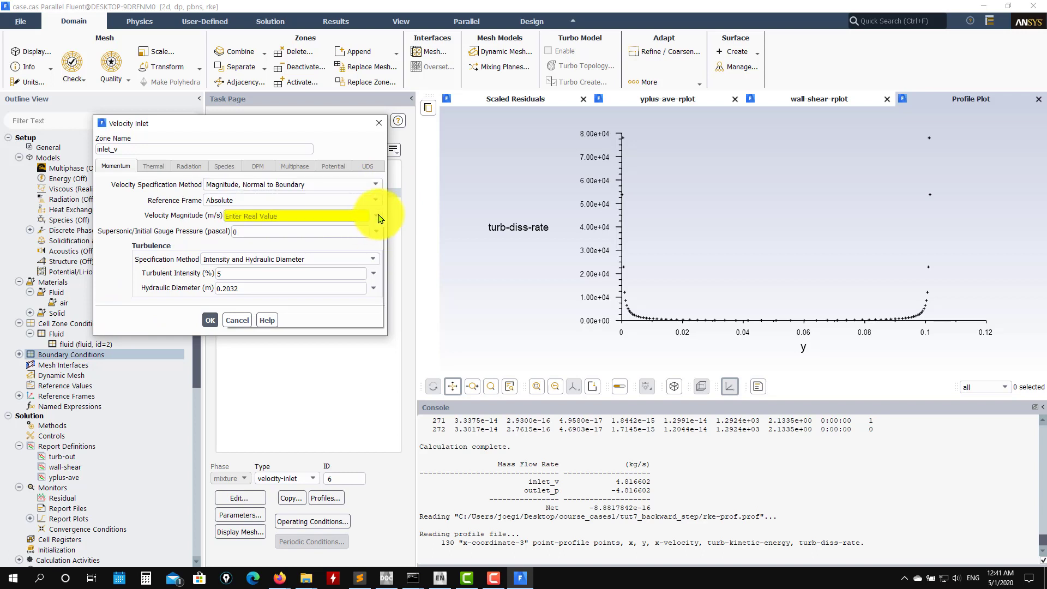
Step: Assign the x-coordinate-3 x-velocity profile to the velocity magnitude of inlet_v
{"action": "left_click", "coordinate": [379, 217]}
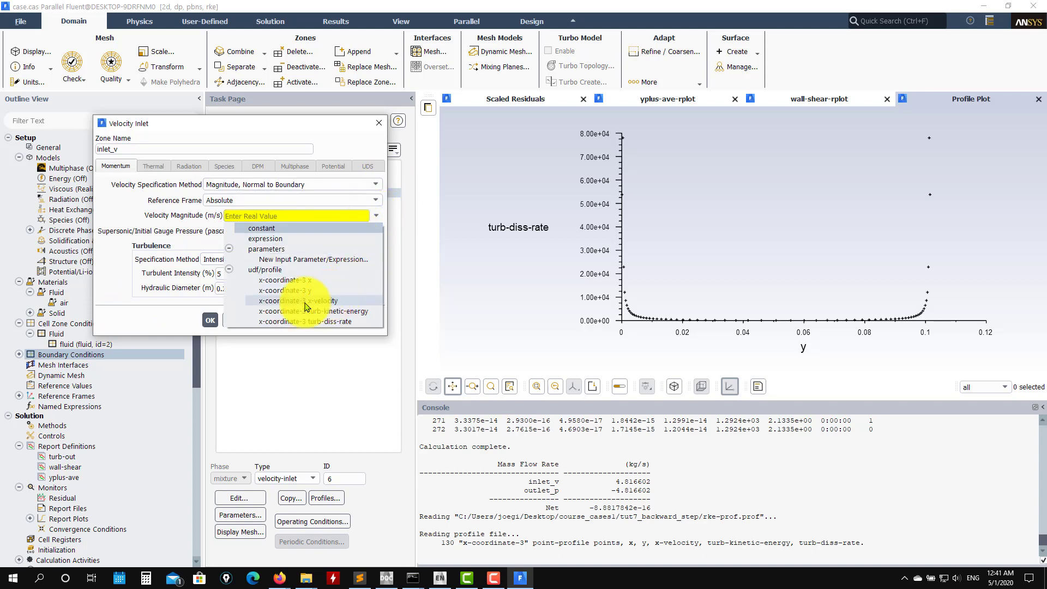
{"action": "left_click", "coordinate": [288, 304]}
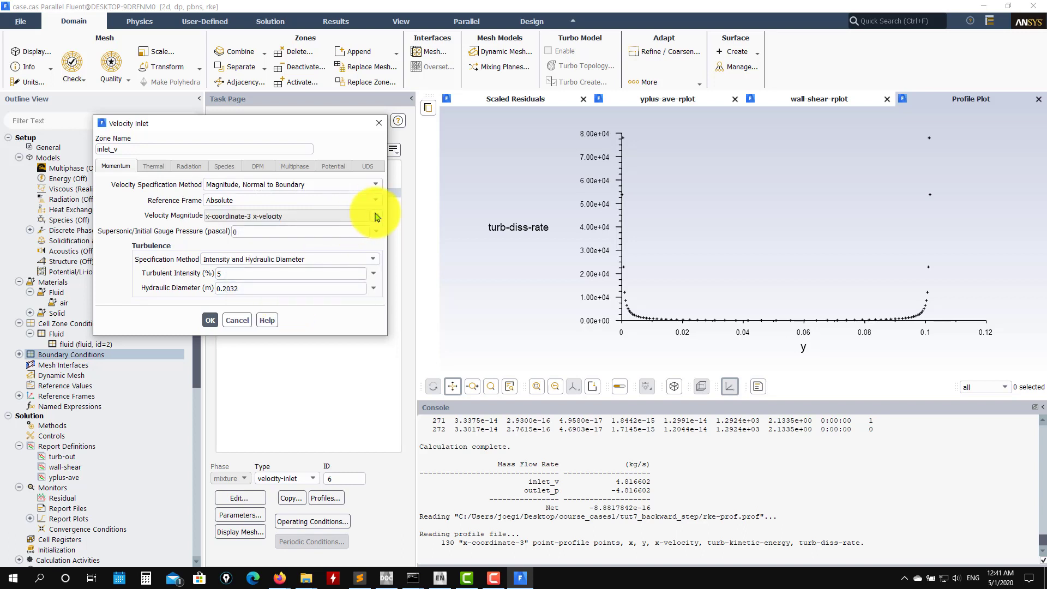
{"action": "left_click", "coordinate": [375, 218]}
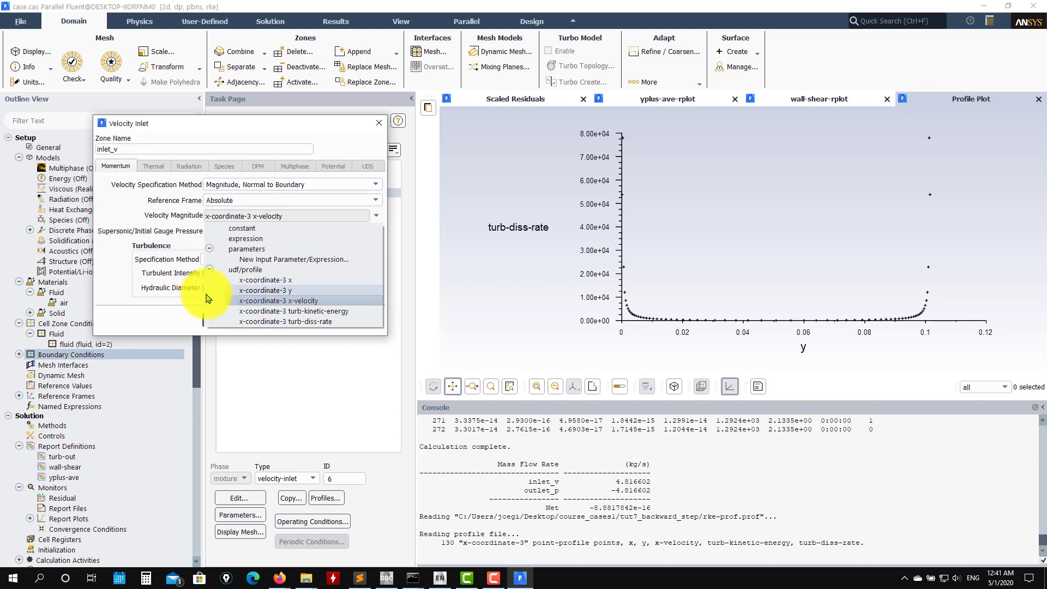
{"action": "left_click", "coordinate": [270, 280]}
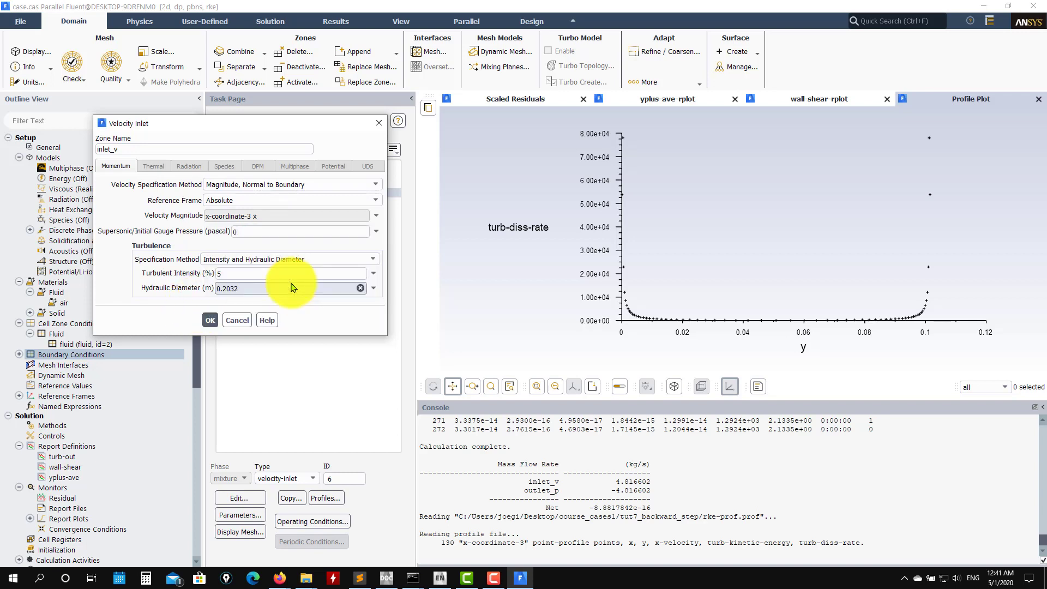
{"action": "left_click", "coordinate": [373, 216]}
{"action": "left_click", "coordinate": [343, 241]}
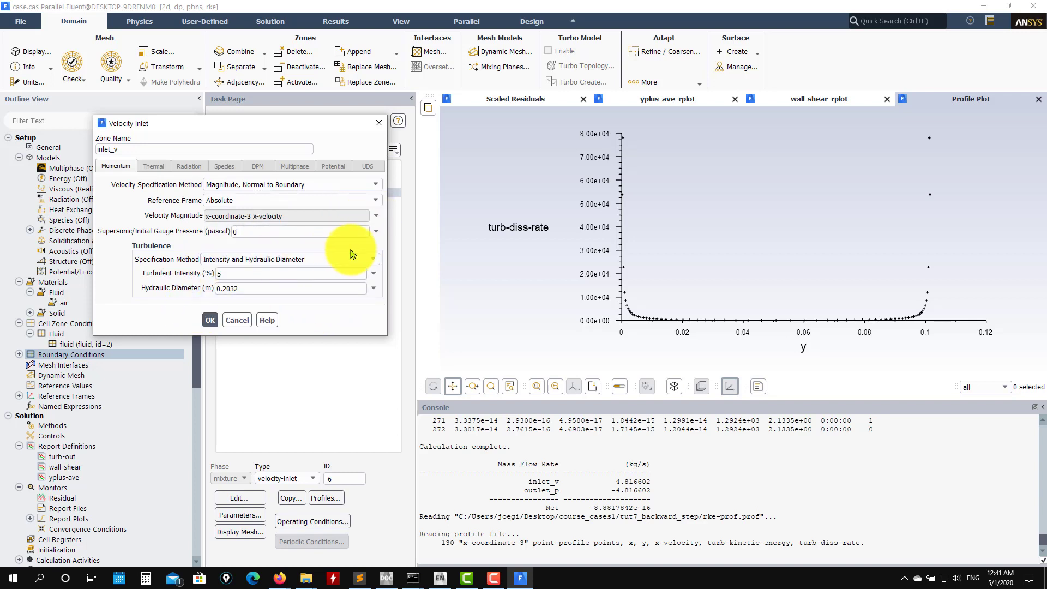
Step: Specify inlet_v turbulence by K and Epsilon, using the x-coordinate-3 turb-kinetic-energy and turb-diss-rate profiles, and apply the boundary condition
{"action": "left_click", "coordinate": [376, 259]}
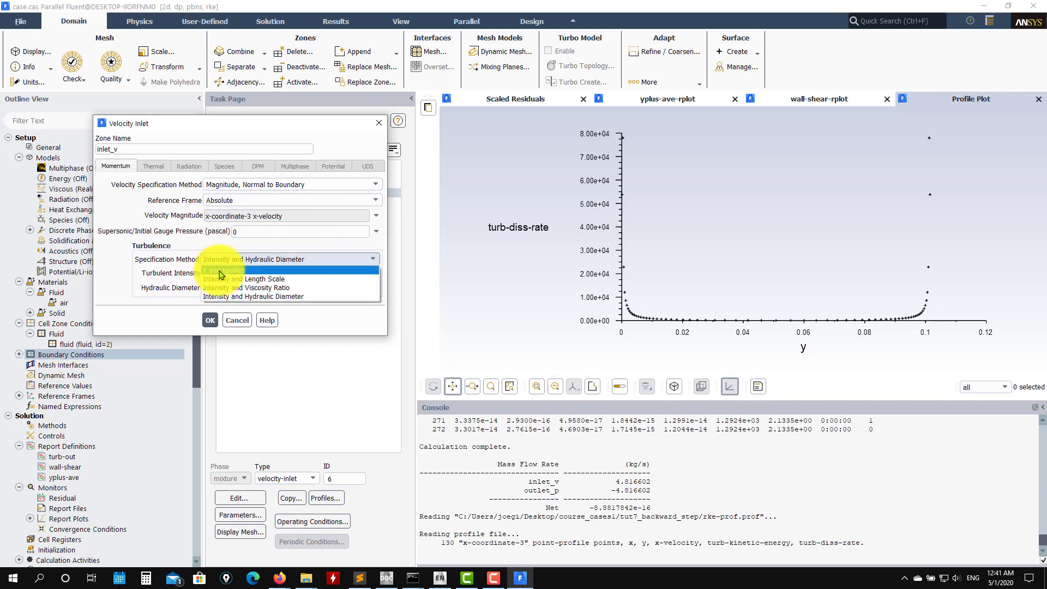
{"action": "left_click", "coordinate": [221, 272]}
{"action": "left_click", "coordinate": [373, 275]}
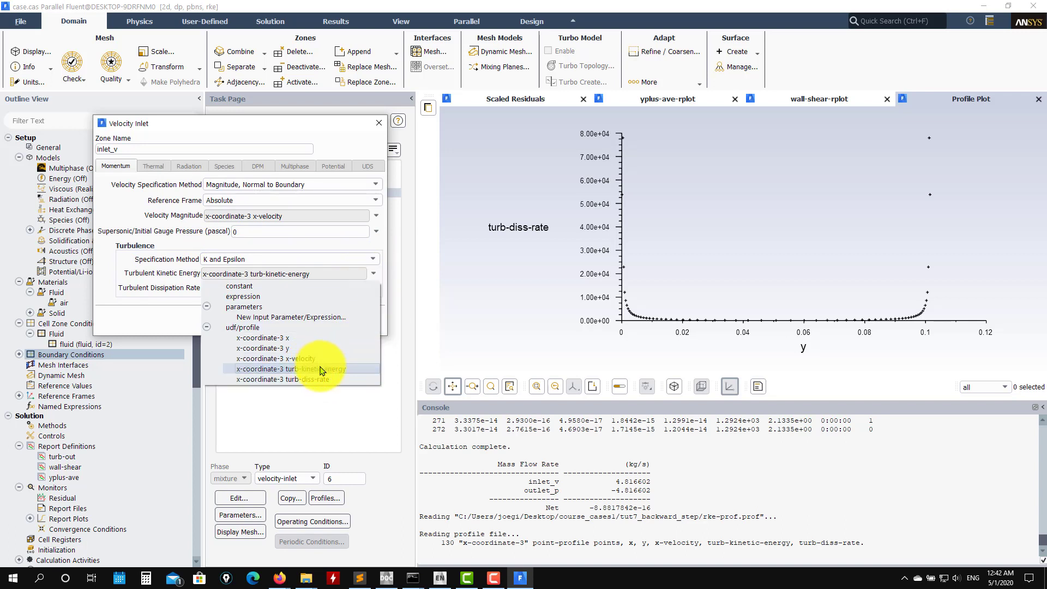
{"action": "left_click", "coordinate": [300, 359]}
{"action": "left_click", "coordinate": [374, 273]}
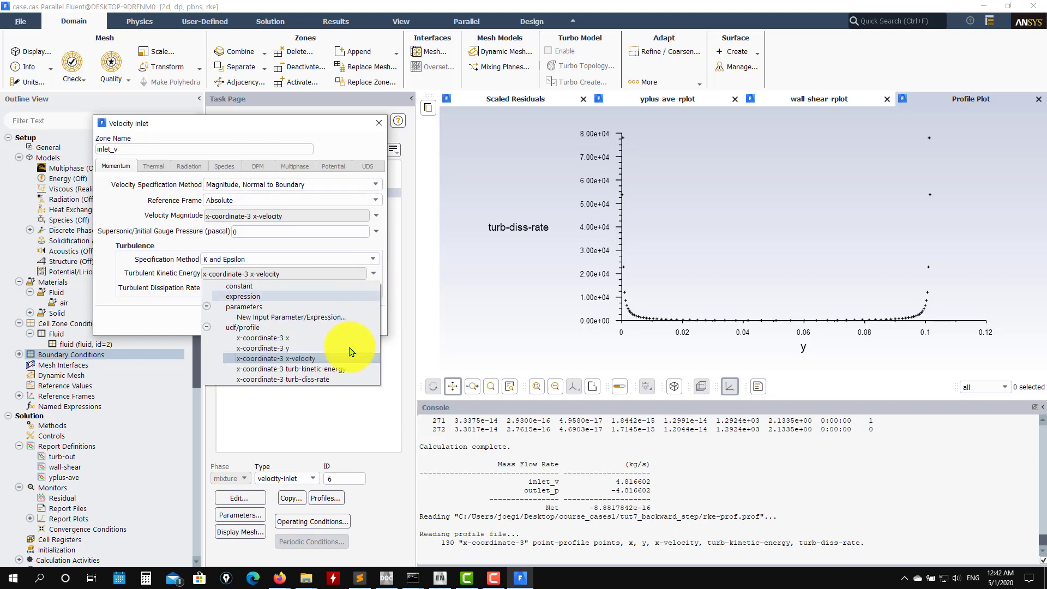
{"action": "left_click", "coordinate": [349, 370]}
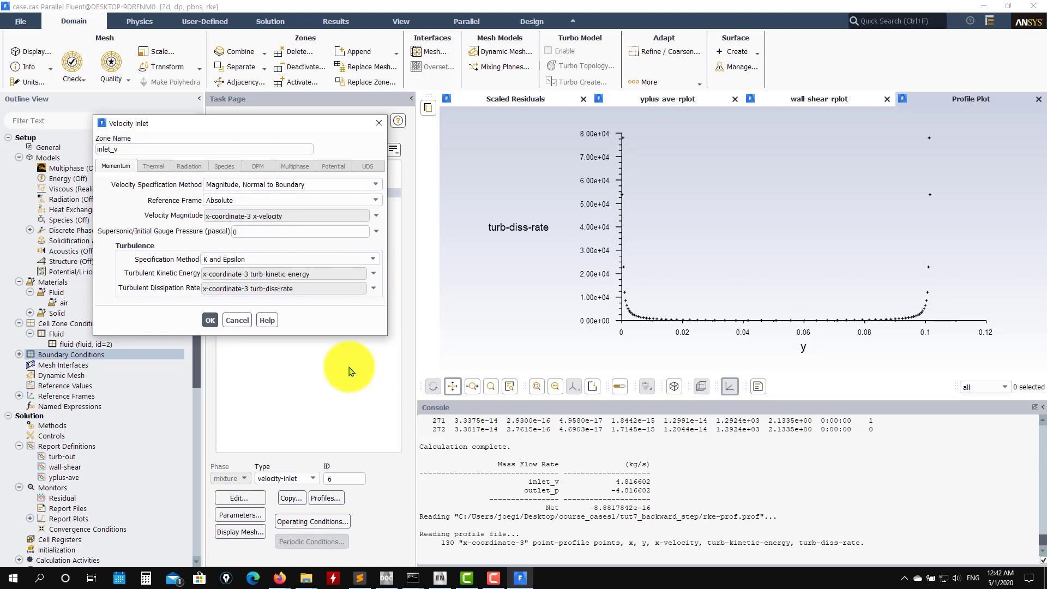
{"action": "left_click", "coordinate": [210, 321]}
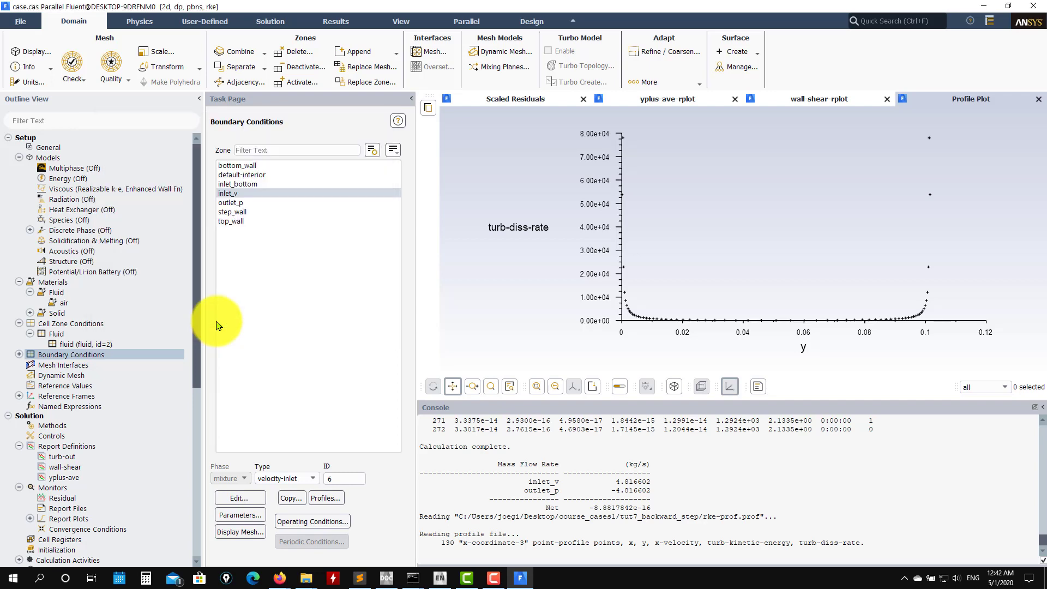
Step: Reinitialize the solution with Standard Initialization, discarding the unsaved data, and run the calculation for 200 iterations
{"action": "scroll", "coordinate": [175, 357], "scroll_direction": "down", "scroll_amount": 4}
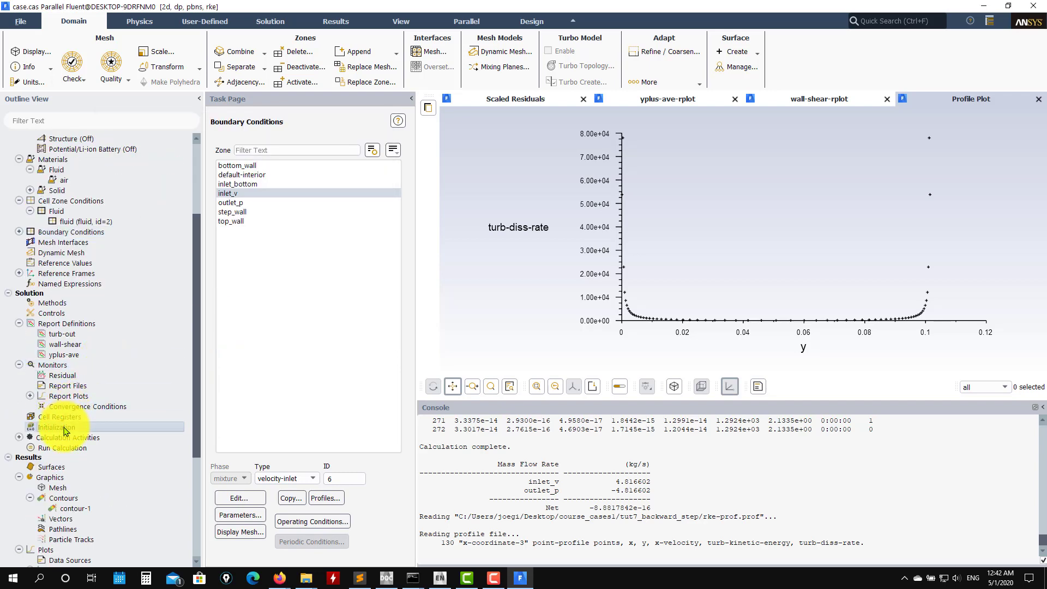
{"action": "left_click", "coordinate": [119, 426]}
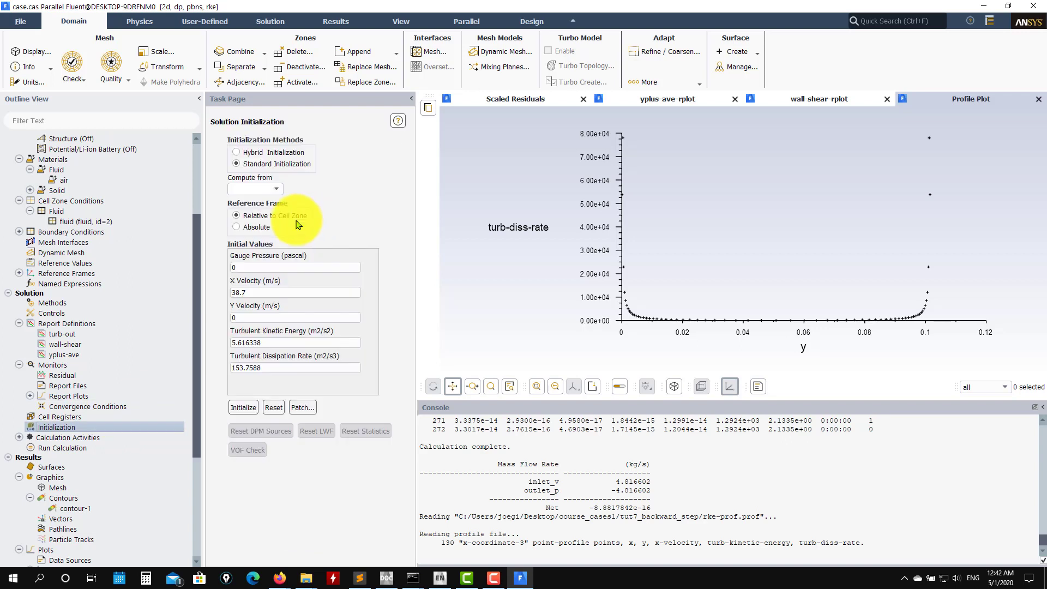
{"action": "left_click", "coordinate": [243, 408]}
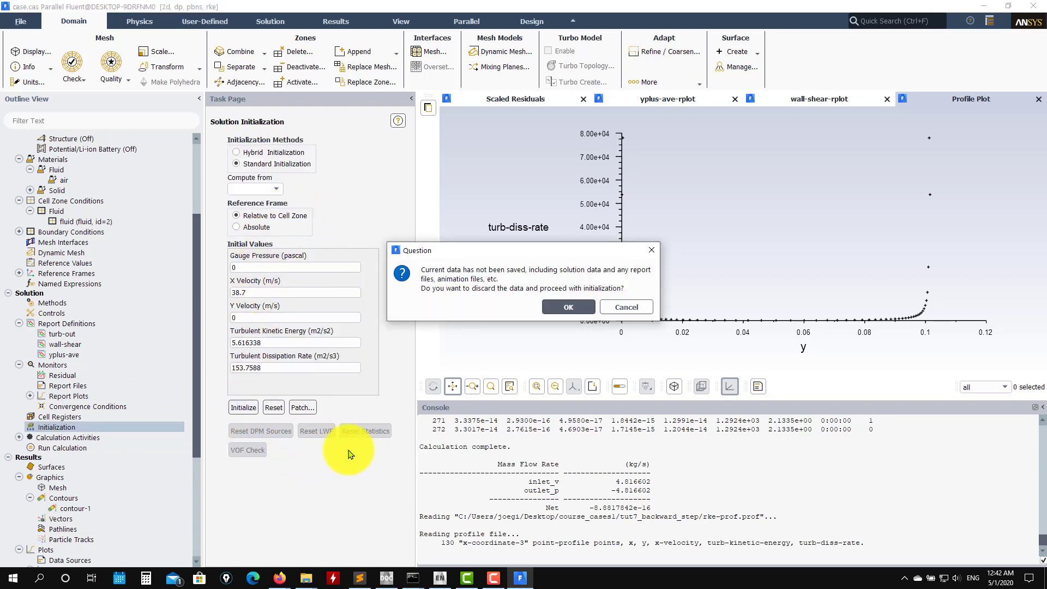
{"action": "left_click", "coordinate": [560, 306]}
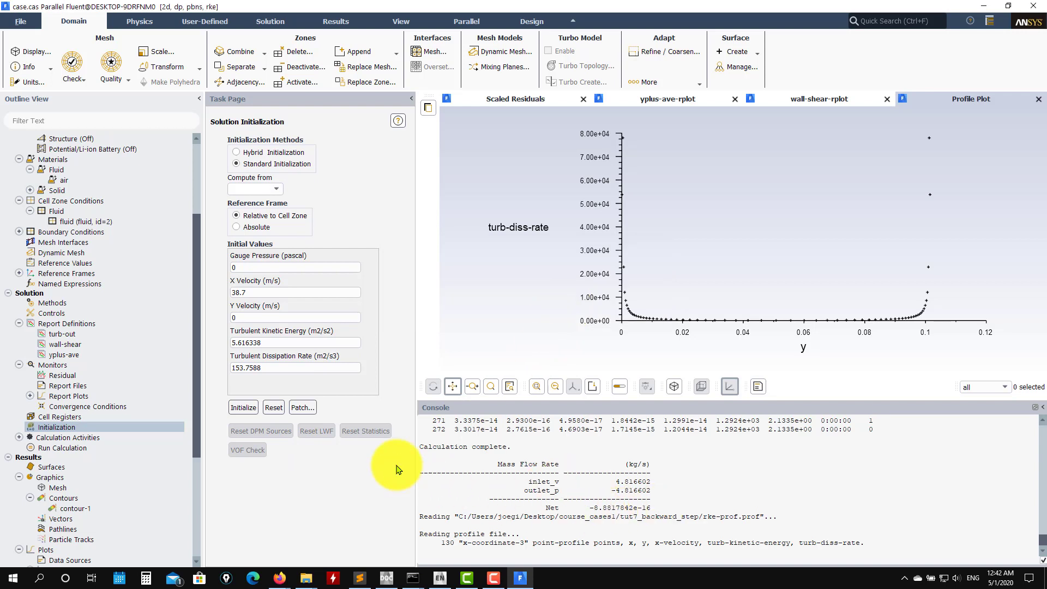
{"action": "double_click", "coordinate": [63, 448]}
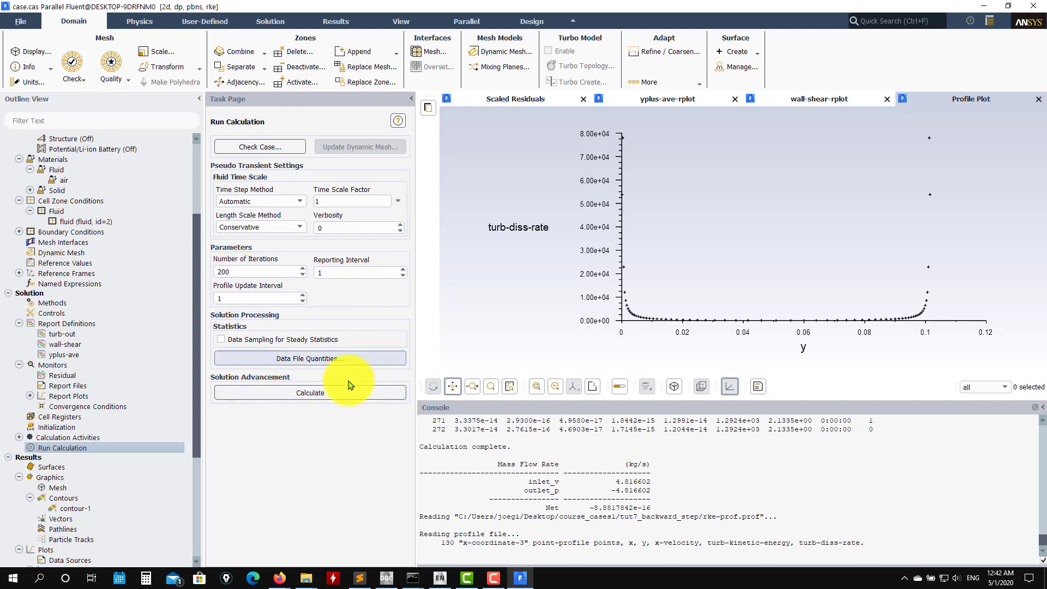
{"action": "left_click", "coordinate": [285, 393]}
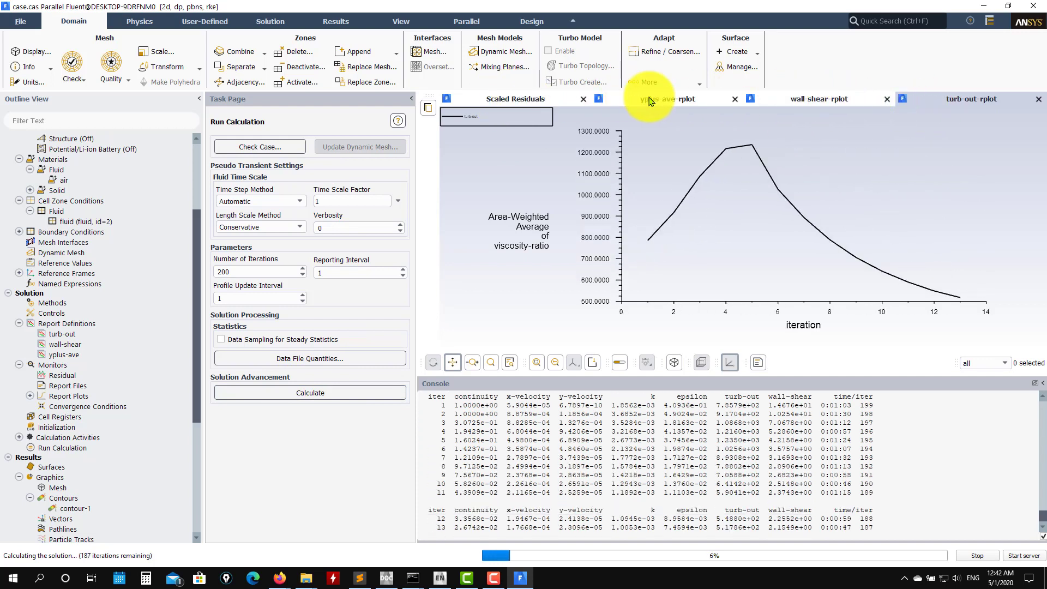
Step: Check the scaled residuals and the yplus-ave, wall-shear and turb-out plots during the run and once it completes
{"action": "left_click", "coordinate": [513, 100]}
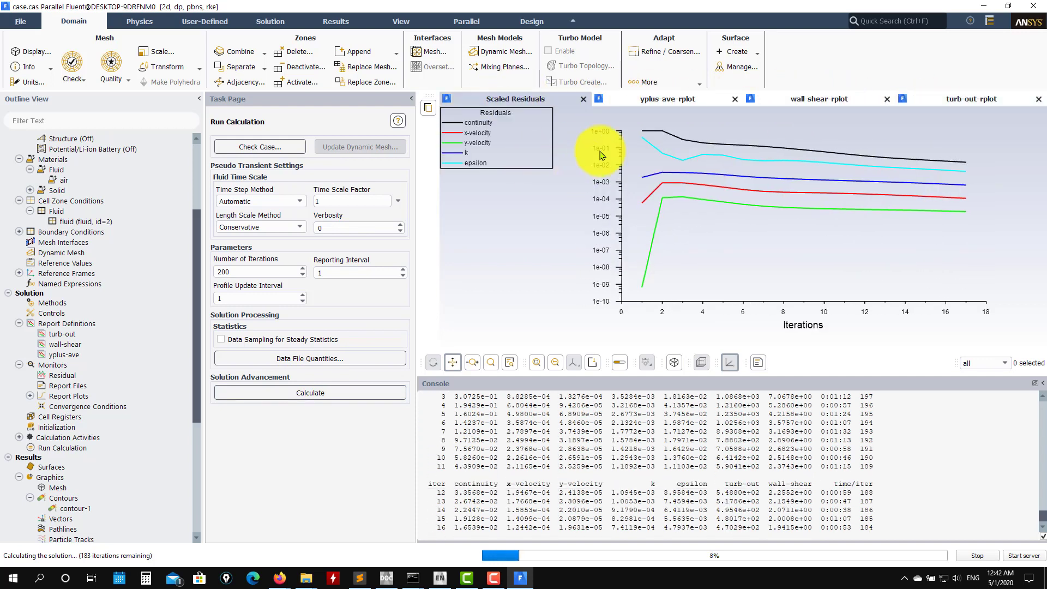
{"action": "left_click", "coordinate": [663, 99]}
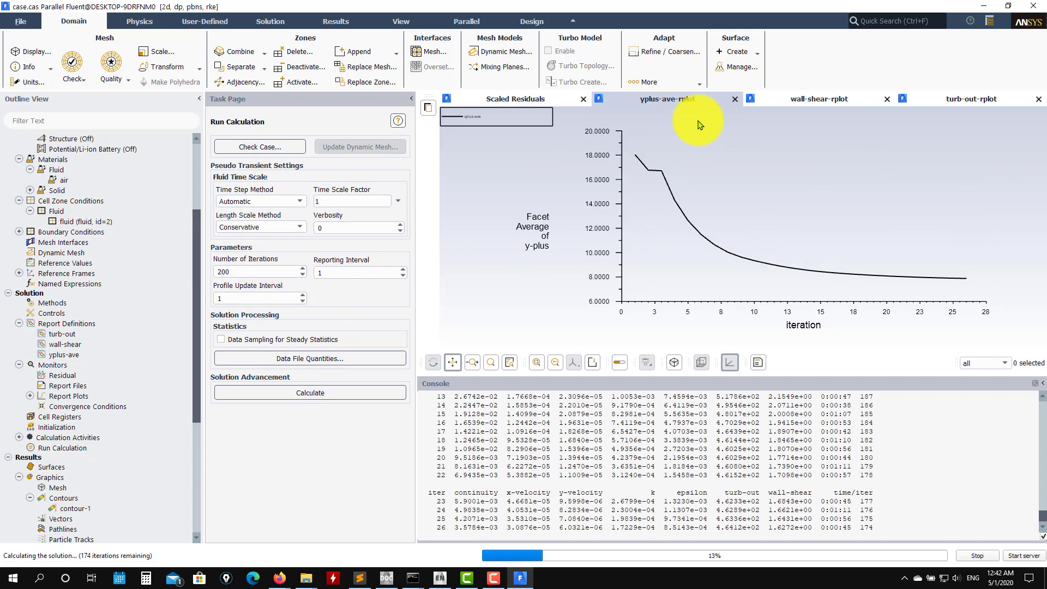
{"action": "left_click", "coordinate": [816, 103]}
{"action": "left_click", "coordinate": [962, 99]}
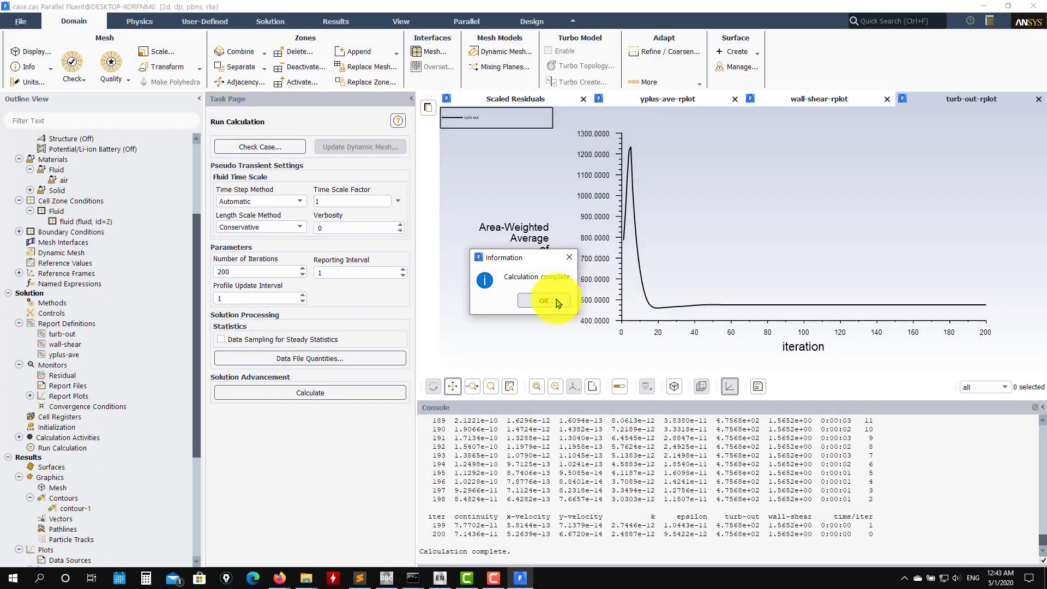
{"action": "left_click", "coordinate": [480, 299]}
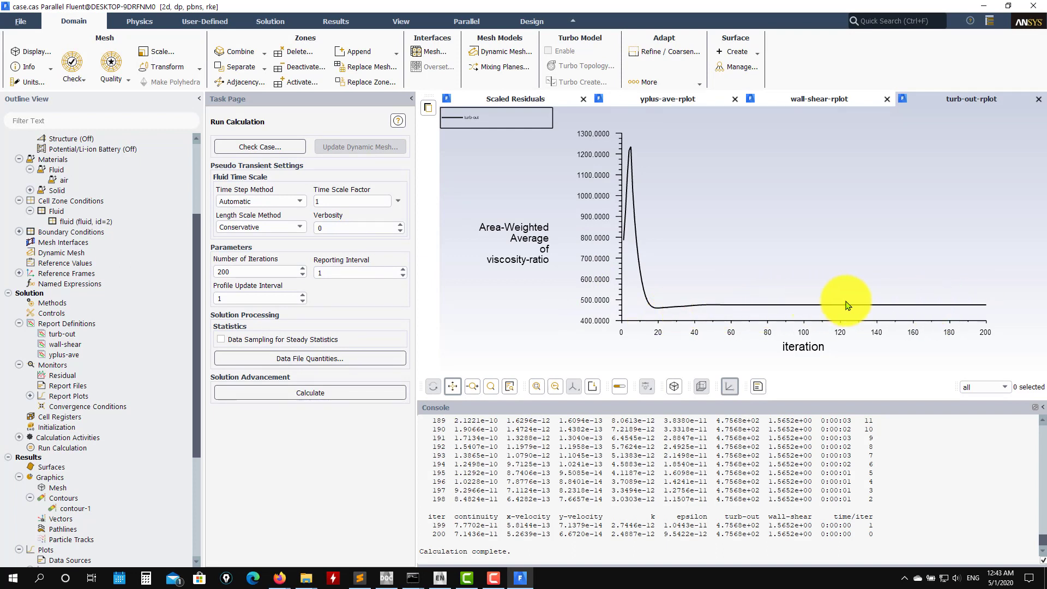
{"action": "left_click", "coordinate": [818, 101]}
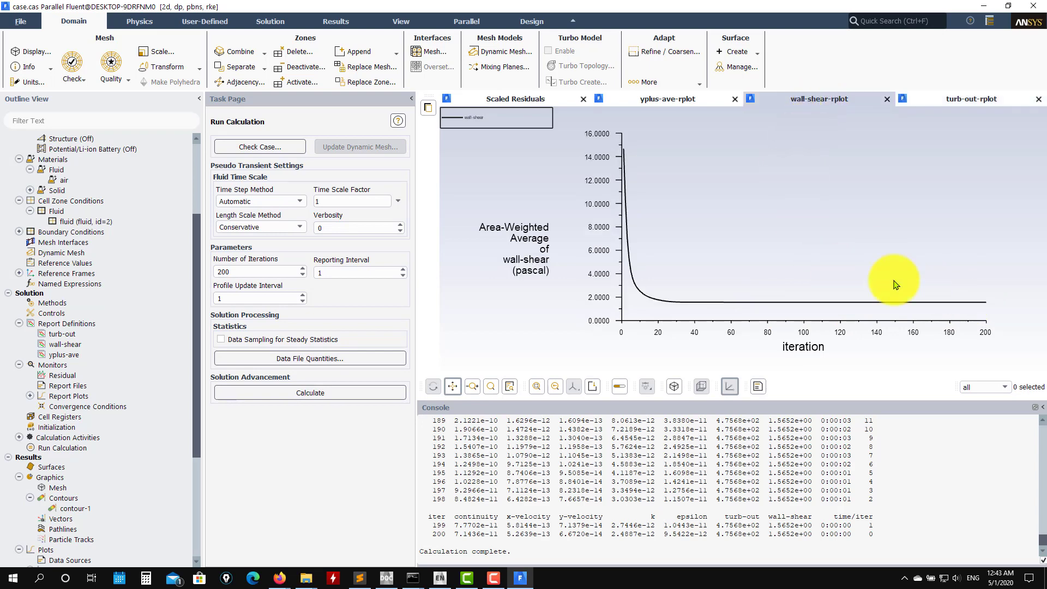
{"action": "left_click", "coordinate": [510, 99]}
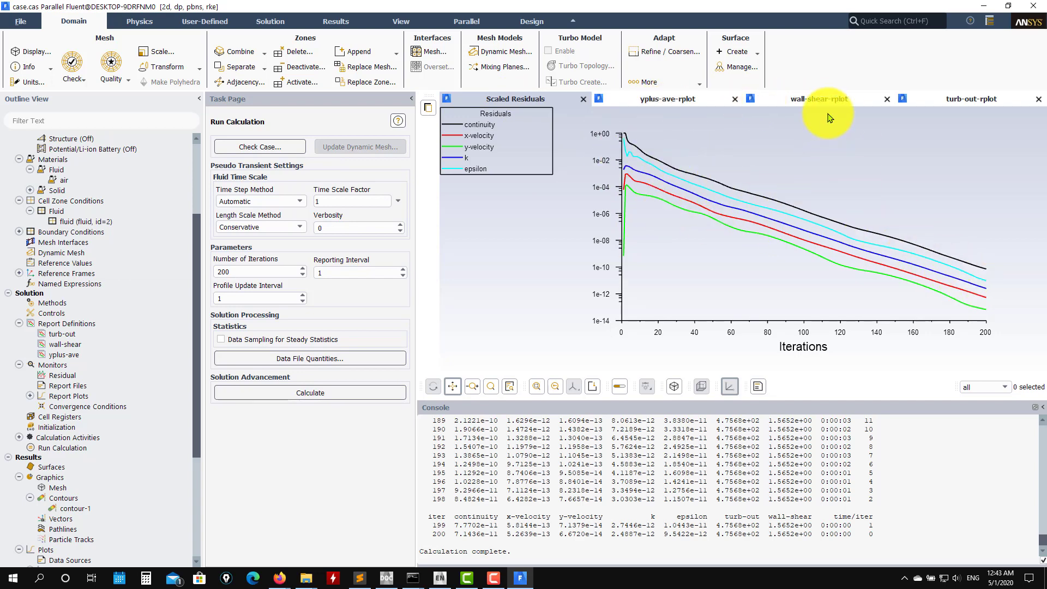
Step: Redisplay contour-1 of velocity magnitude on the fluid surface and inspect the flow around the step
{"action": "double_click", "coordinate": [96, 514]}
{"action": "left_click", "coordinate": [240, 430]}
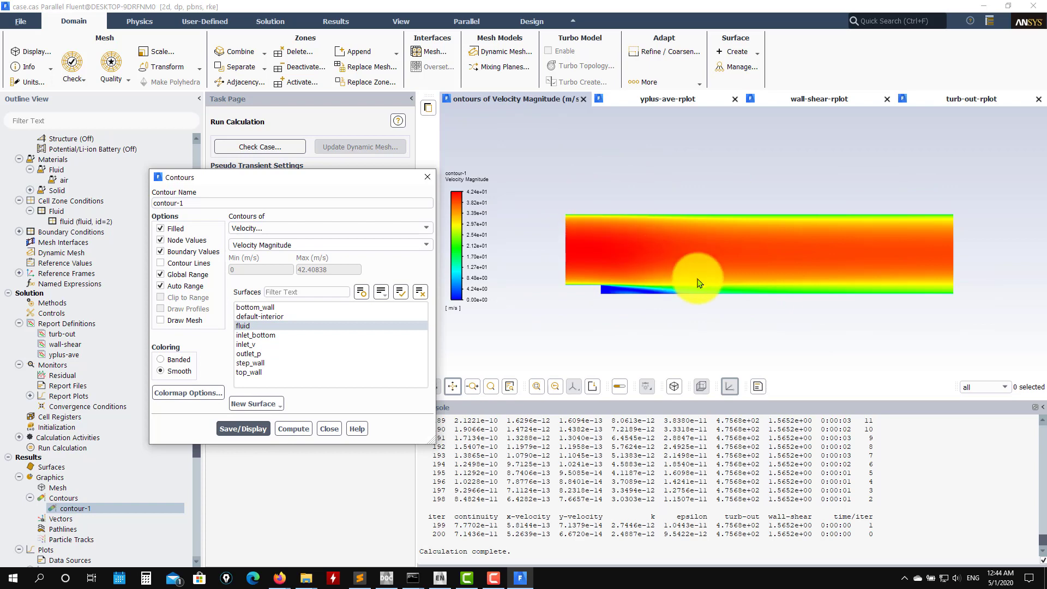
{"action": "scroll", "coordinate": [751, 280], "scroll_direction": "up", "scroll_amount": 3}
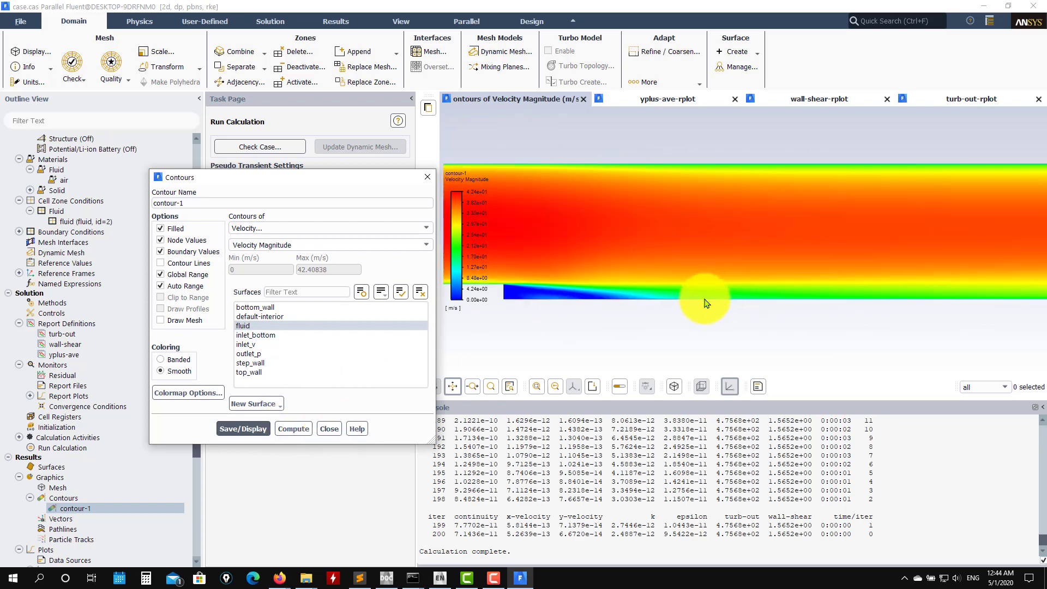
{"action": "left_click_drag", "start_coordinate": [573, 313], "coordinate": [748, 322]}
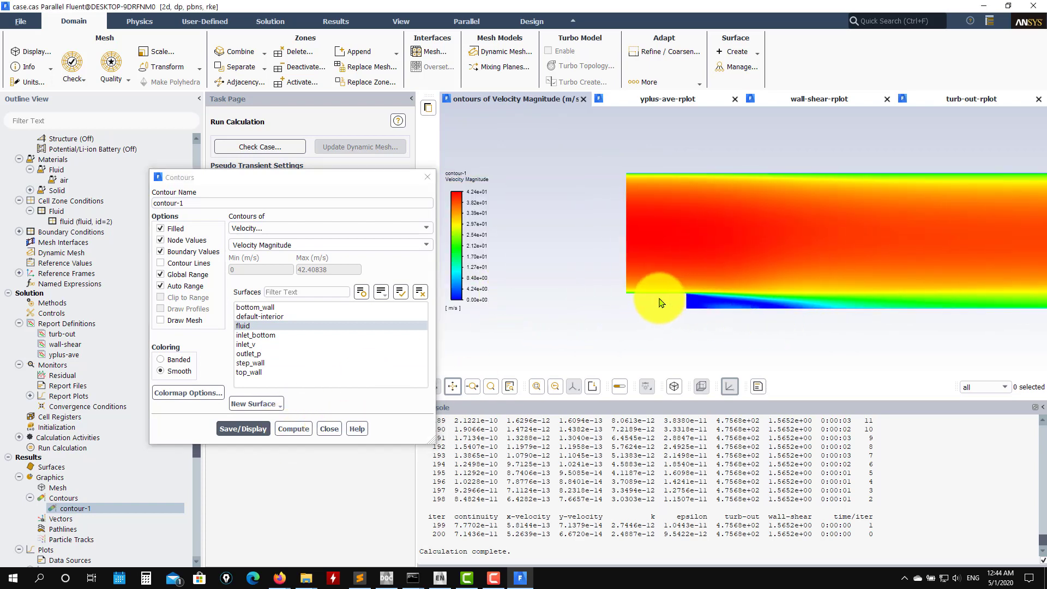
{"action": "left_click", "coordinate": [329, 429]}
Step: Plot xy-plot-2, the X-Wall Shear Stress along bottom_wall, from the new solution
{"action": "scroll", "coordinate": [192, 434], "scroll_direction": "down", "scroll_amount": 5}
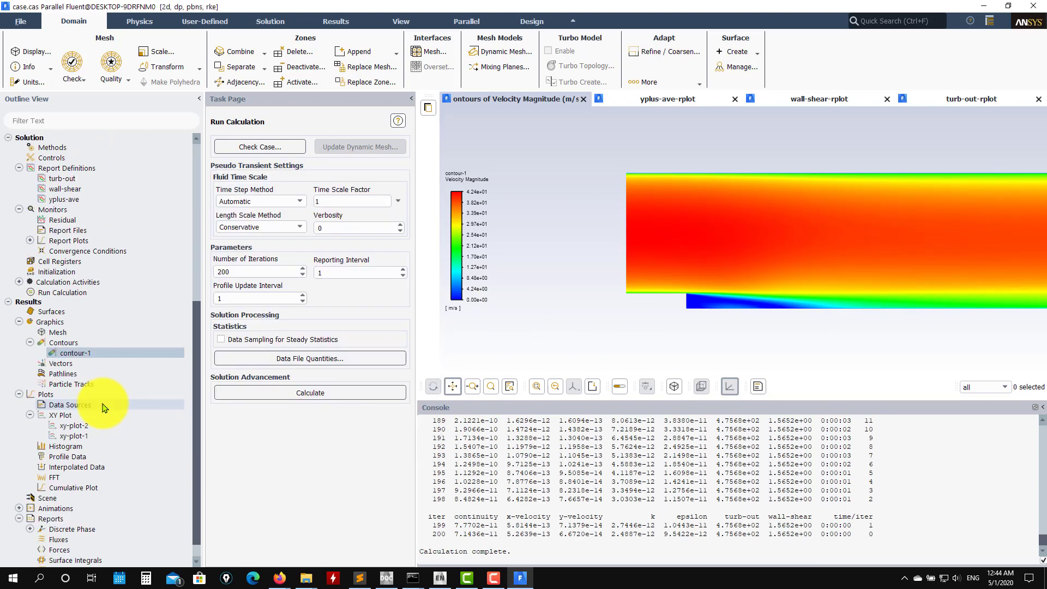
{"action": "left_click", "coordinate": [73, 407]}
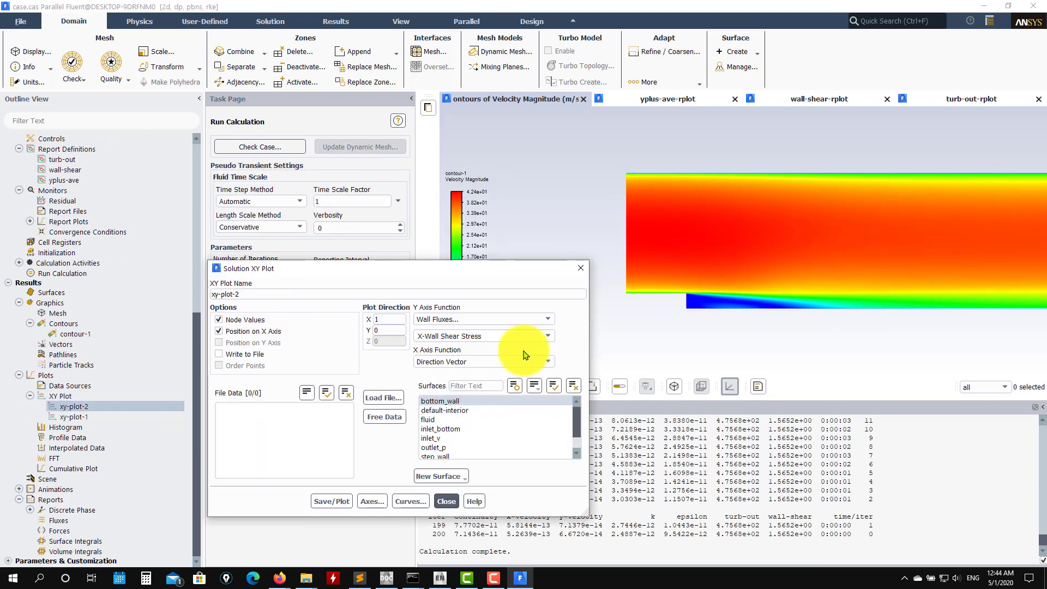
{"action": "left_click", "coordinate": [331, 501]}
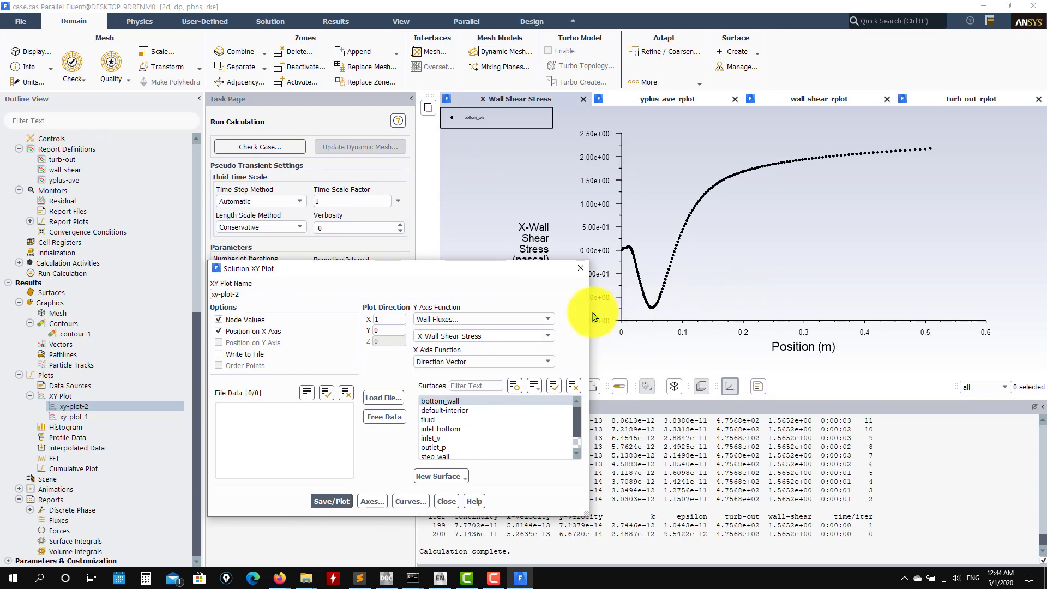
Step: Load the experimental data file cf_data.xy into xy-plot-2 and replot it together with the bottom_wall shear stress
{"action": "left_click", "coordinate": [384, 399]}
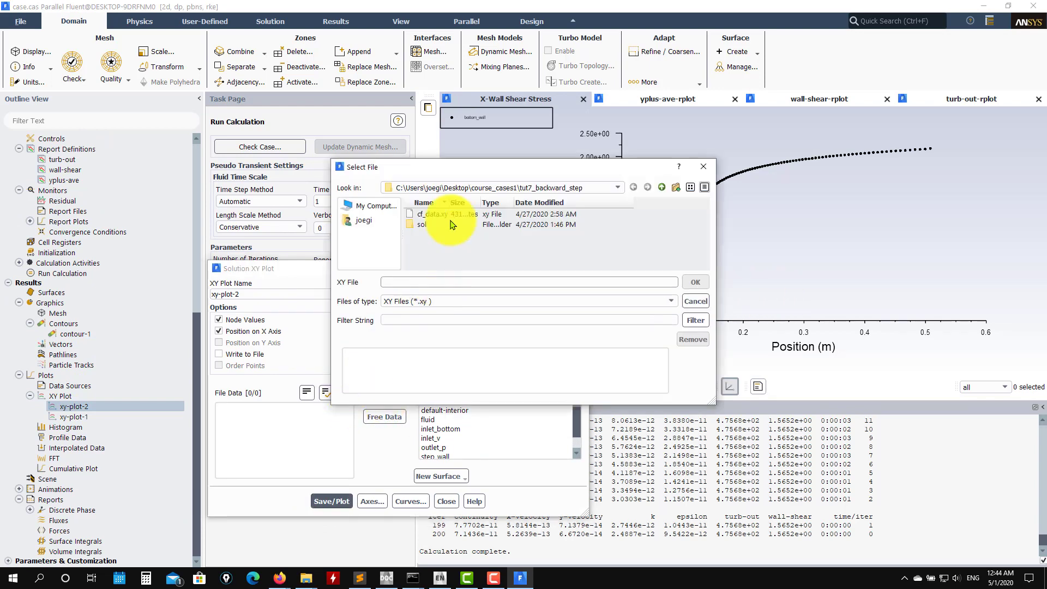
{"action": "left_click", "coordinate": [431, 214]}
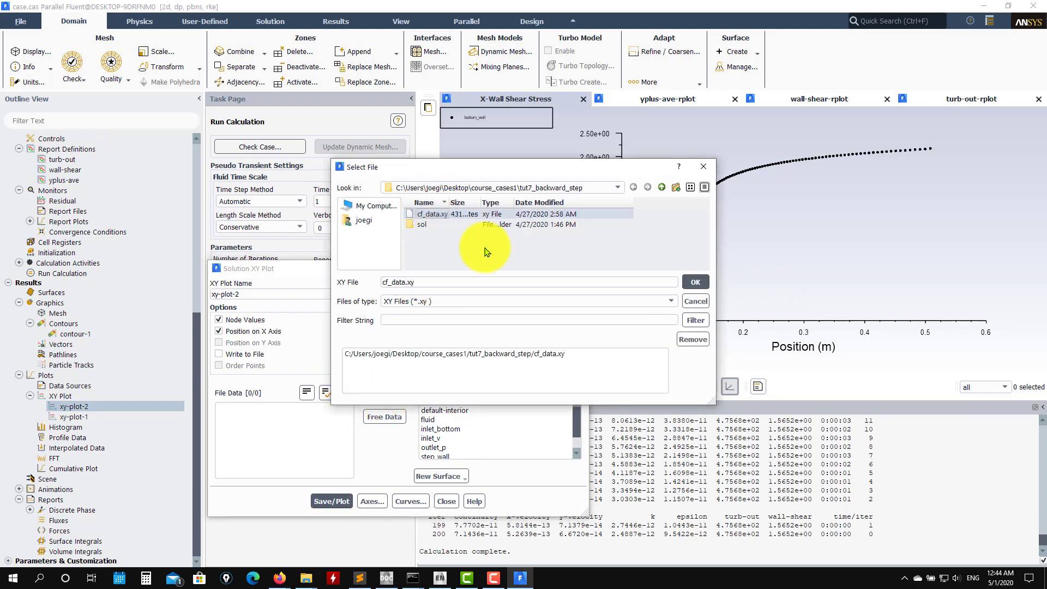
{"action": "left_click", "coordinate": [695, 282]}
{"action": "left_click", "coordinate": [330, 502]}
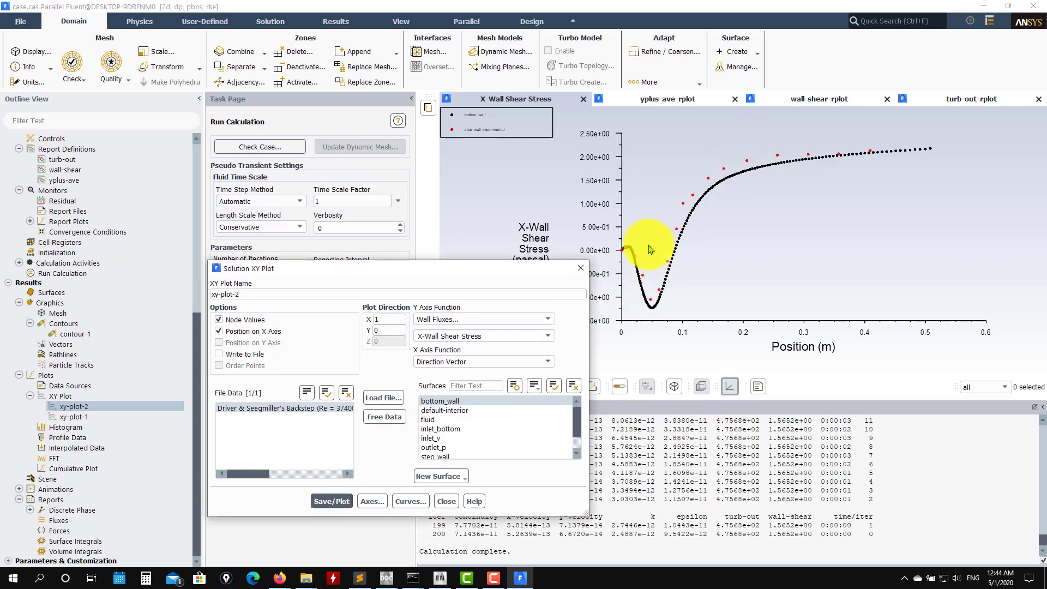
Step: Set the line pattern of curve 0, the bottom_wall results, to ---- and replot xy-plot-2
{"action": "left_click", "coordinate": [375, 502]}
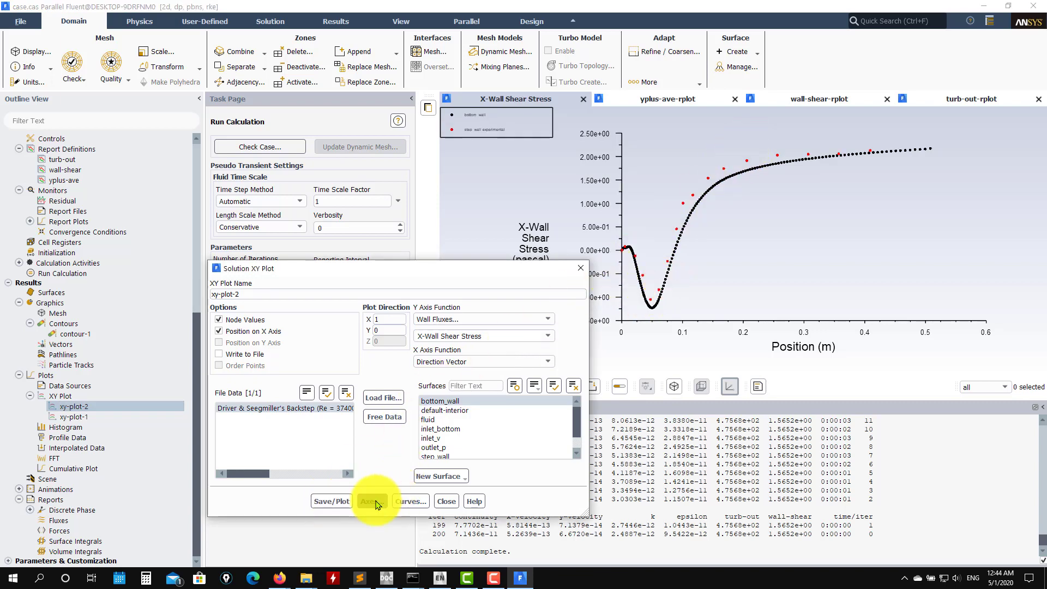
{"action": "left_click", "coordinate": [410, 501]}
{"action": "left_click", "coordinate": [336, 307]}
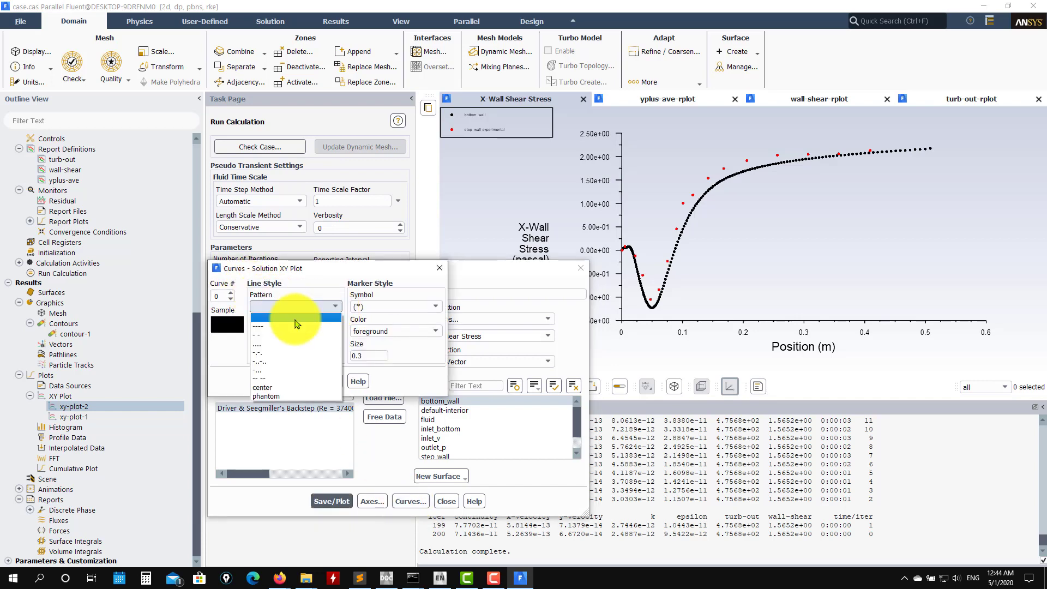
{"action": "left_click", "coordinate": [289, 326]}
{"action": "left_click", "coordinate": [327, 505]}
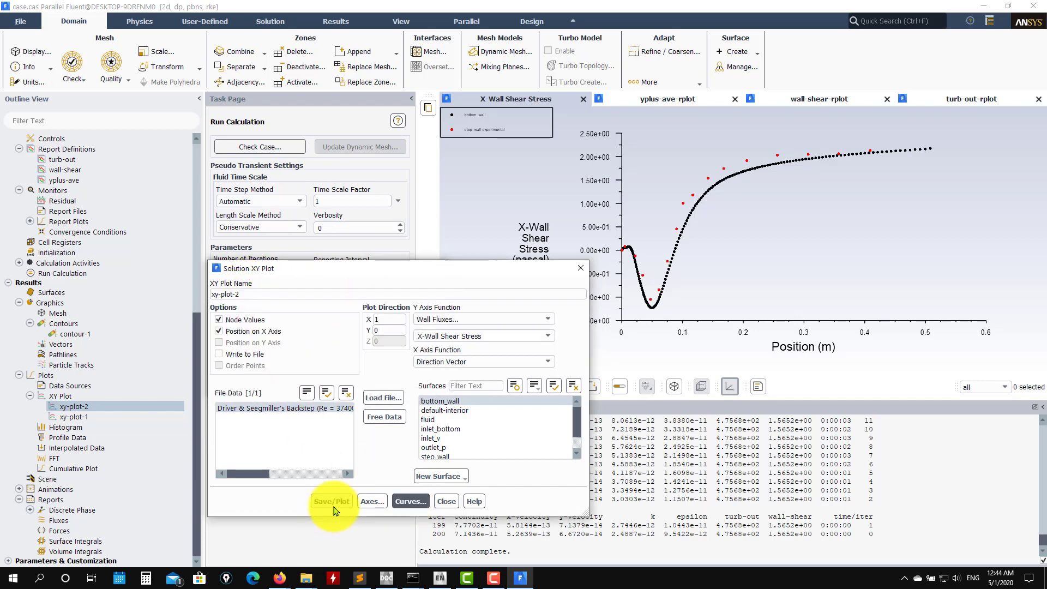
Step: Give the experimental data curve the ---- line pattern as well, replot xy-plot-2 and close the plot setup
{"action": "left_click", "coordinate": [410, 501]}
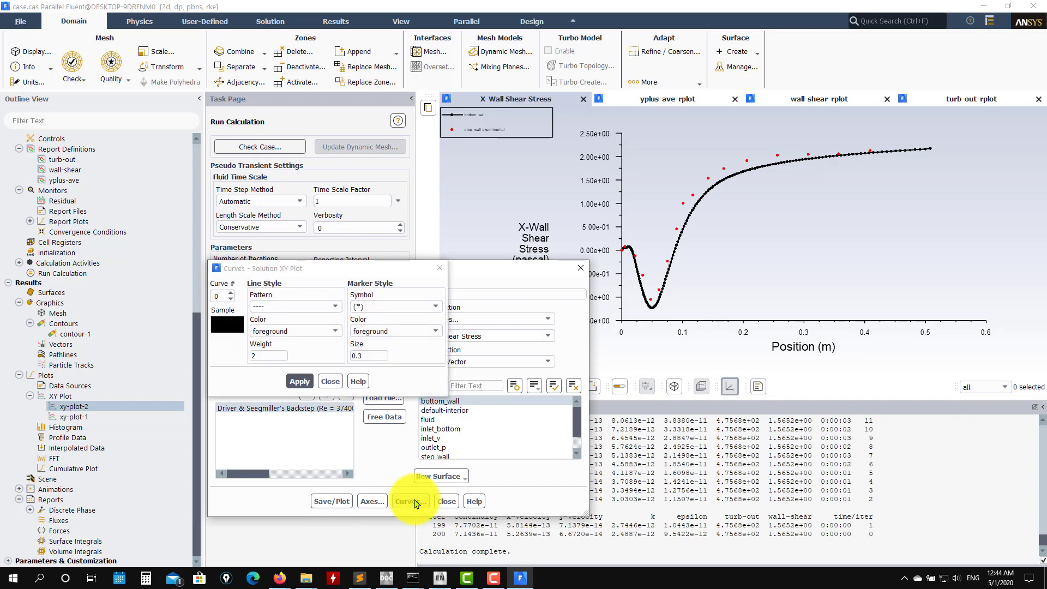
{"action": "left_click", "coordinate": [233, 291]}
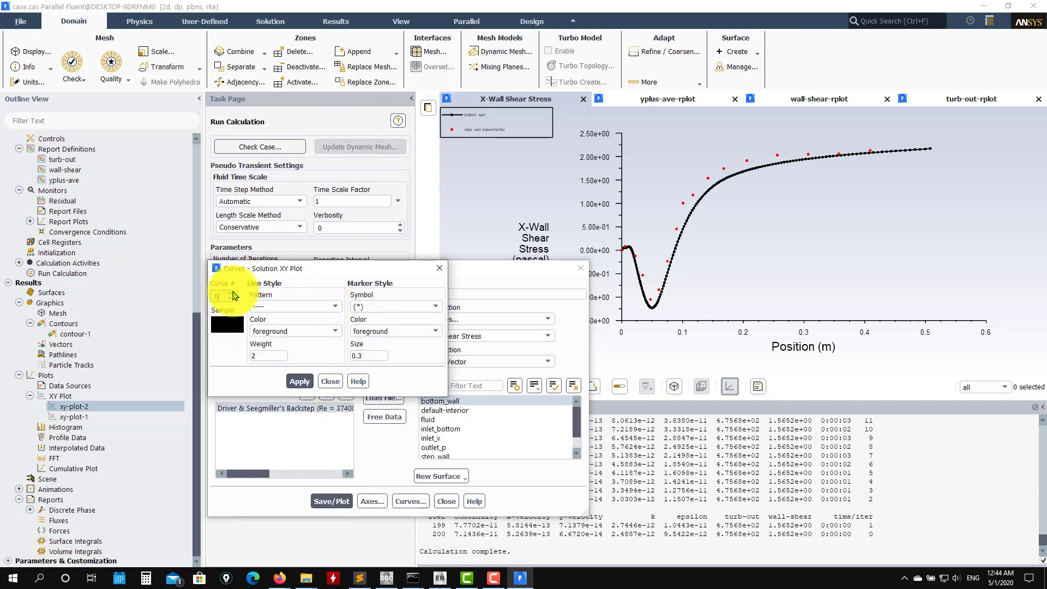
{"action": "left_click", "coordinate": [329, 307]}
{"action": "left_click", "coordinate": [285, 327]}
{"action": "left_click", "coordinate": [306, 386]}
{"action": "left_click", "coordinate": [321, 439]}
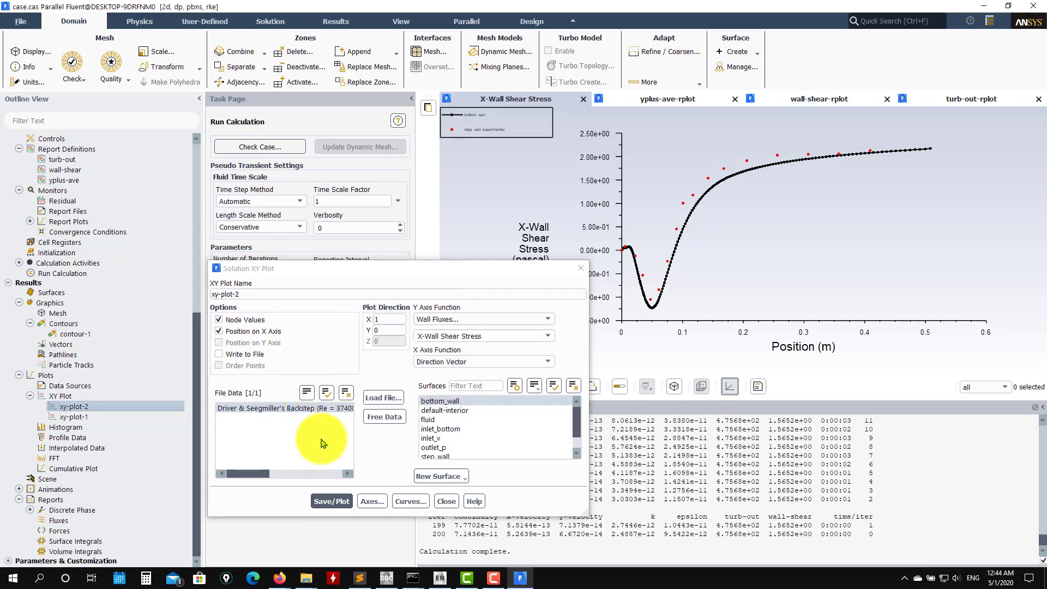
{"action": "left_click", "coordinate": [330, 501]}
{"action": "left_click", "coordinate": [444, 502]}
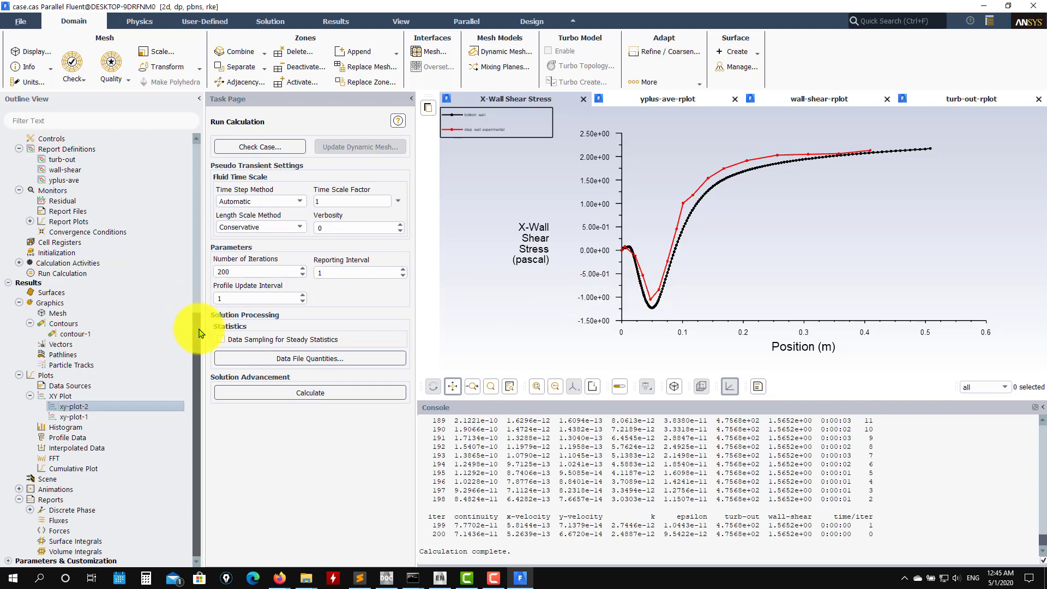
Step: Review the Viscous Model settings, including the k-epsilon variant and near-wall treatment, and leave them as they are
{"action": "scroll", "coordinate": [103, 246], "scroll_direction": "up", "scroll_amount": 10}
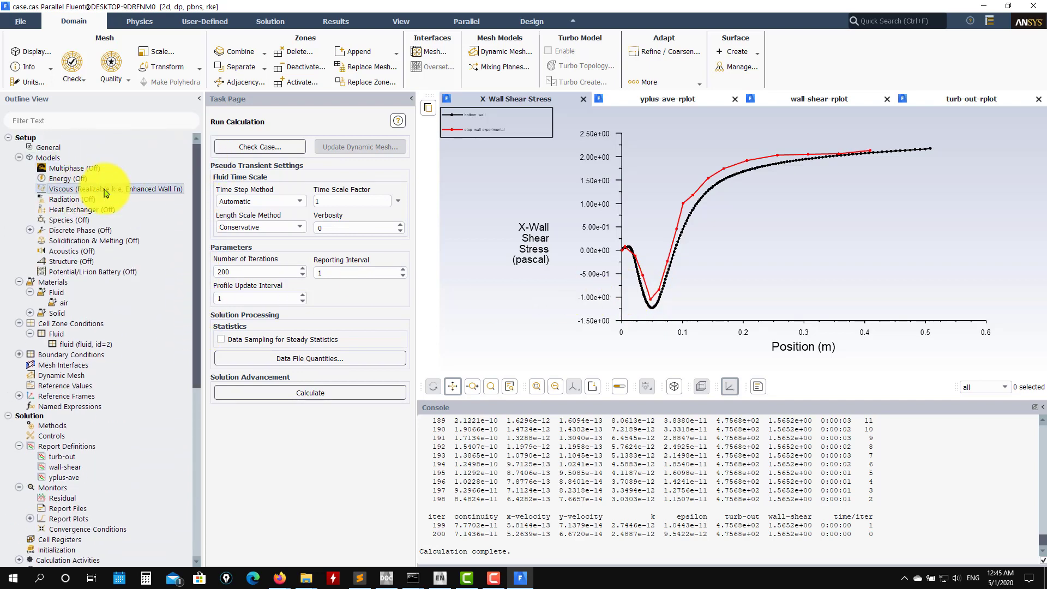
{"action": "double_click", "coordinate": [105, 192]}
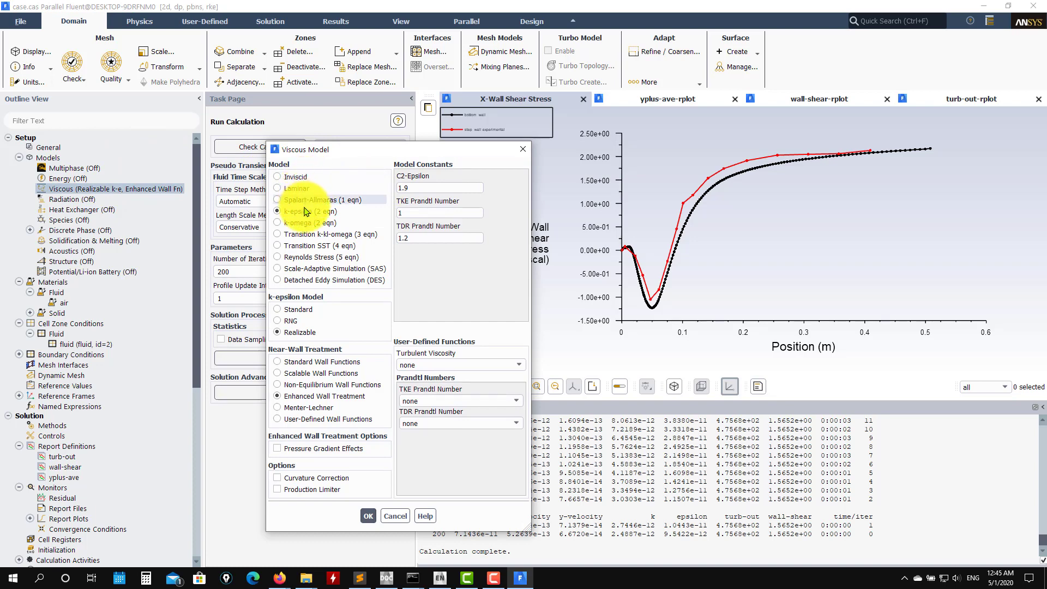
{"action": "left_click", "coordinate": [367, 517]}
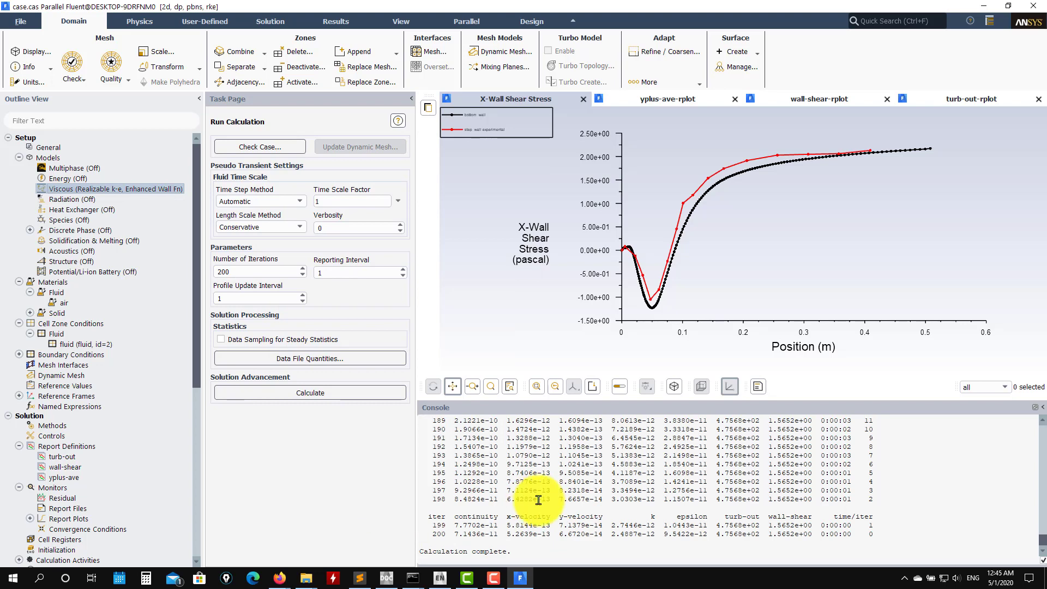